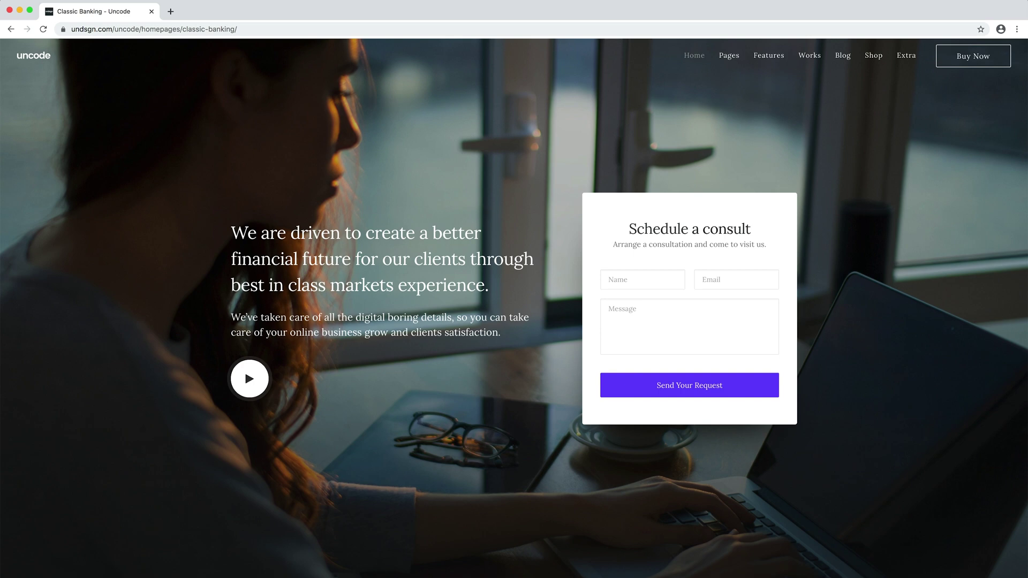
# Scroll the Classic Banking demo to its footer, arriving at the localhost Uncode 1/1–1/4 column layouts page.
pyautogui.scroll(-7, 513, 309)
pyautogui.scroll(-8, 514, 308)
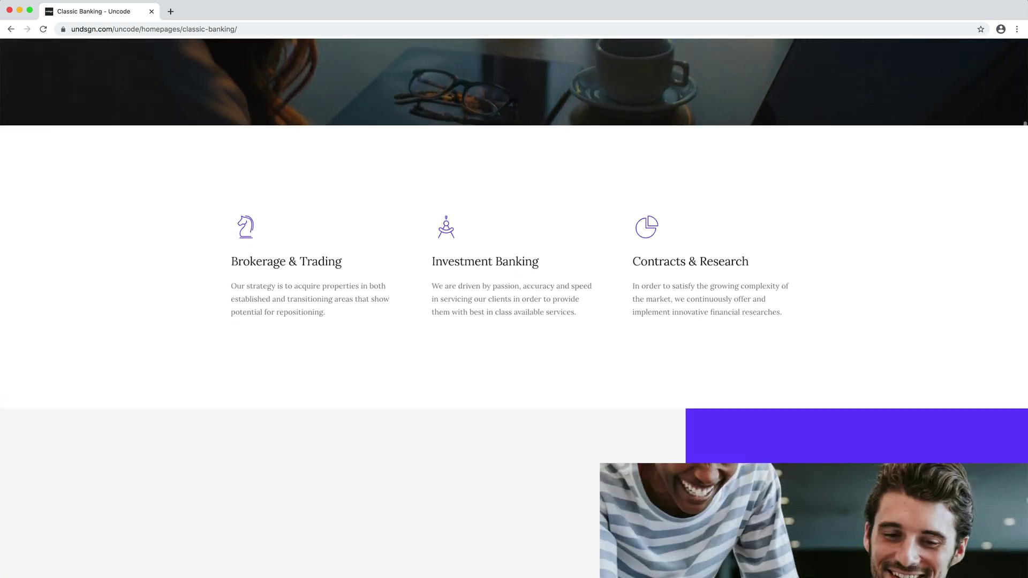
pyautogui.scroll(-8, 513, 308)
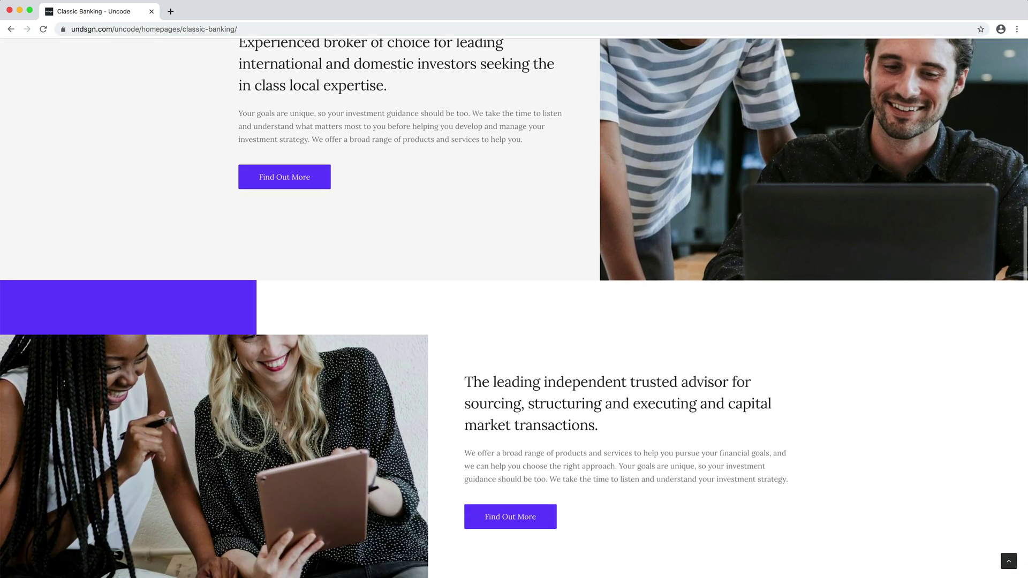
pyautogui.scroll(-9, 514, 309)
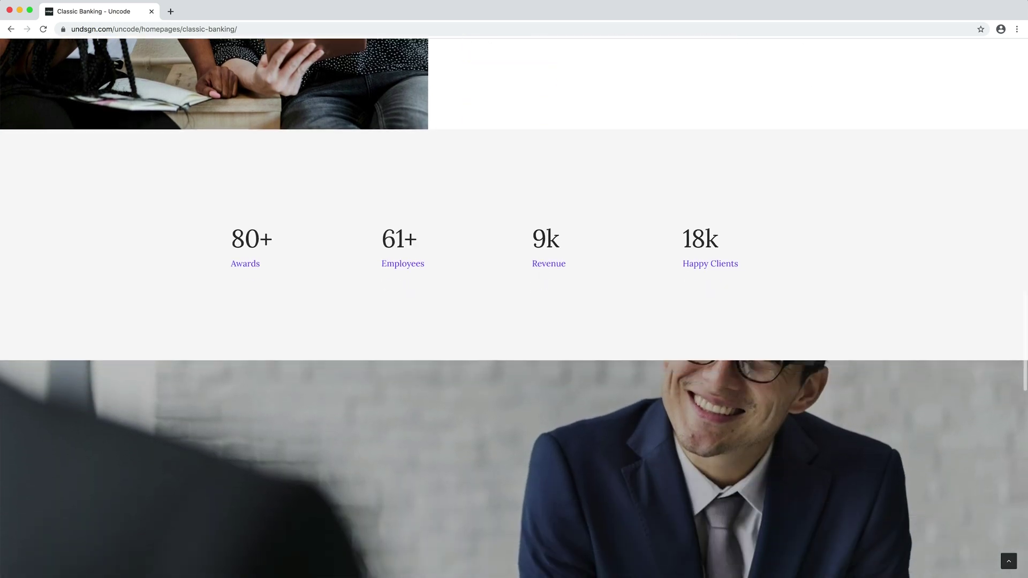
pyautogui.scroll(-9, 514, 308)
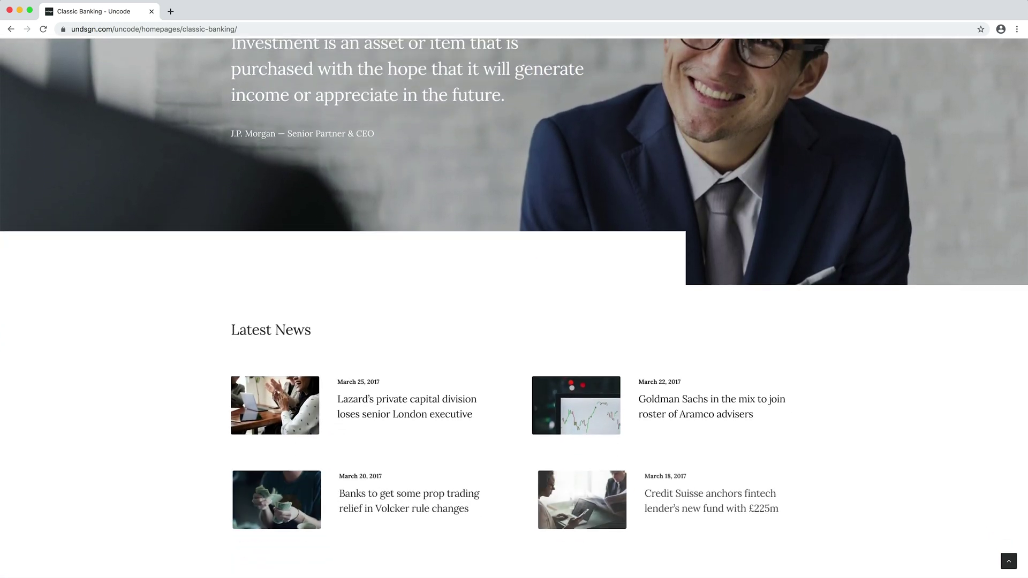
pyautogui.scroll(-5, 514, 309)
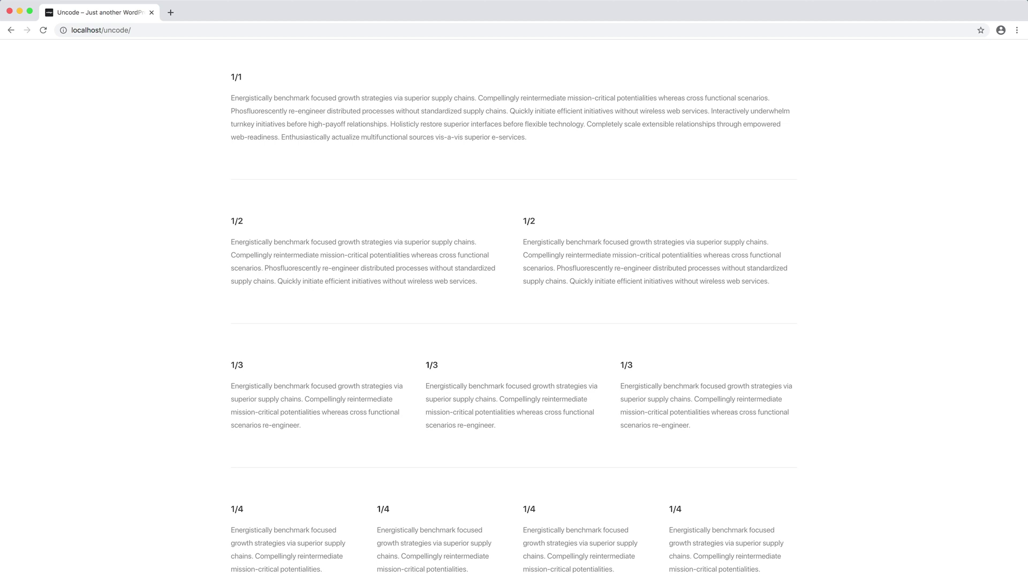
# Scroll past the boxed and full-width 1/2, 1/3, 1/4 and 1/6 column grids to the three-card example.
pyautogui.scroll(-2, 514, 305)
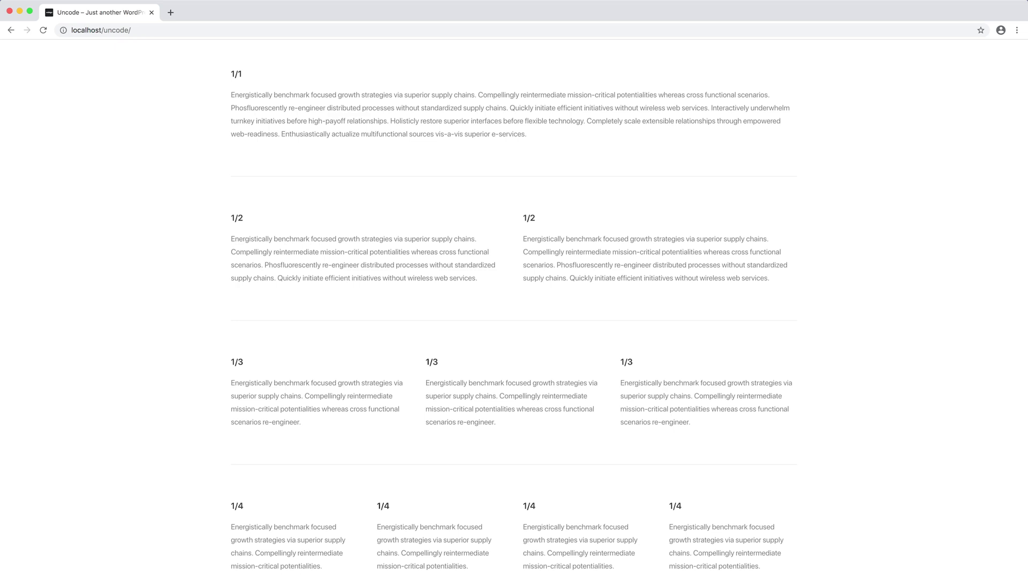
pyautogui.scroll(-2, 514, 305)
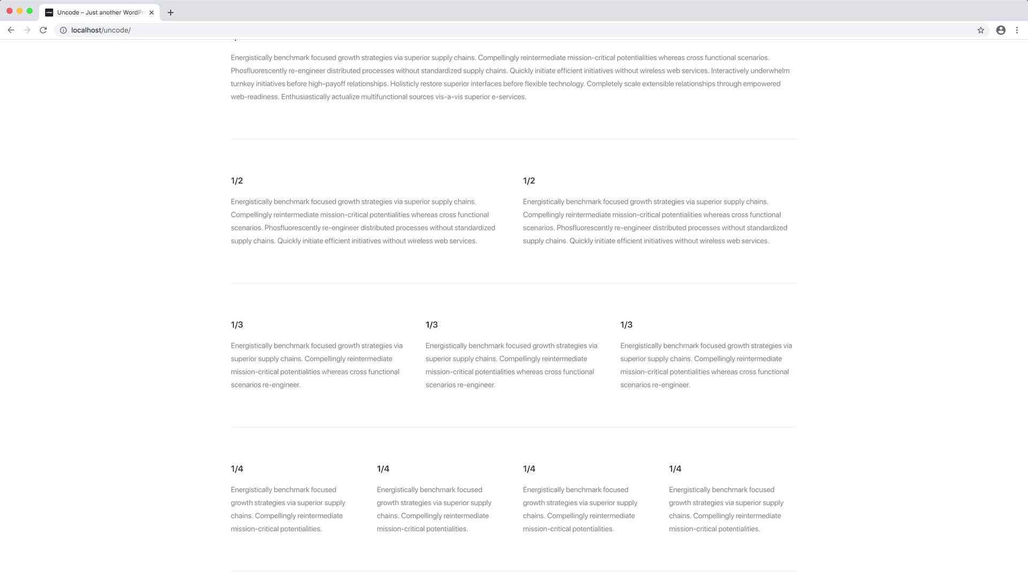
pyautogui.scroll(-2, 514, 305)
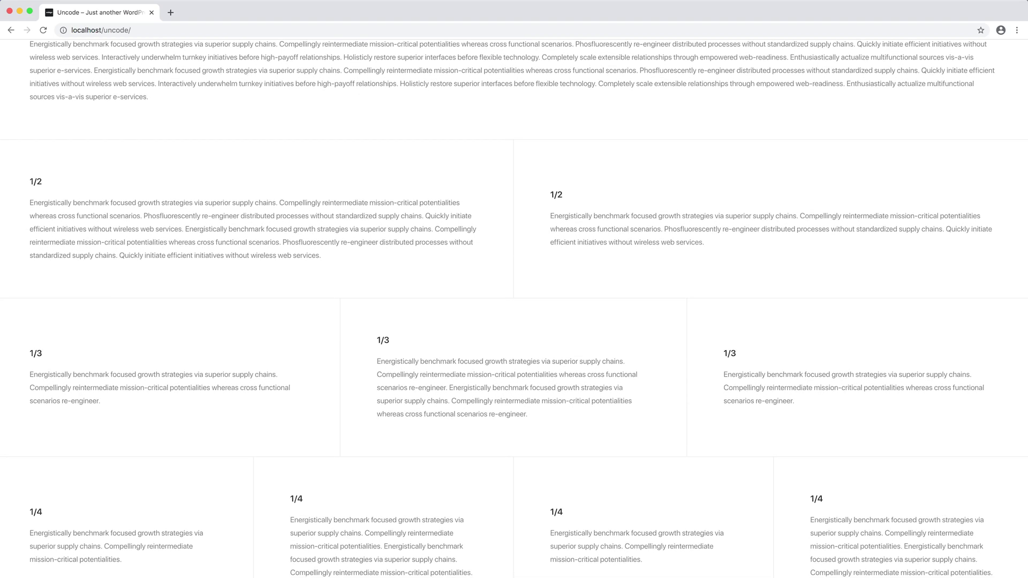
pyautogui.scroll(-2, 514, 305)
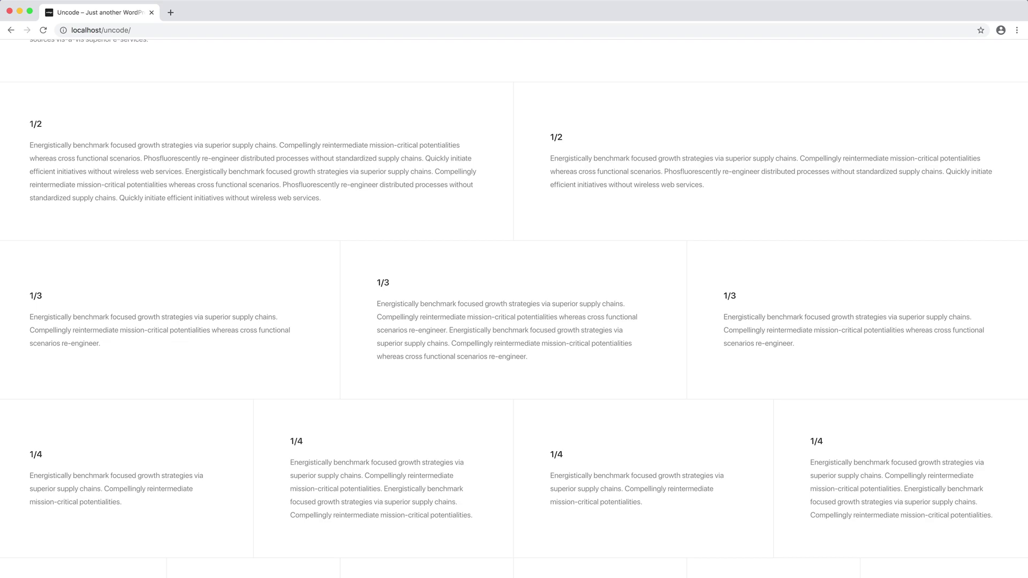
pyautogui.scroll(-2, 514, 305)
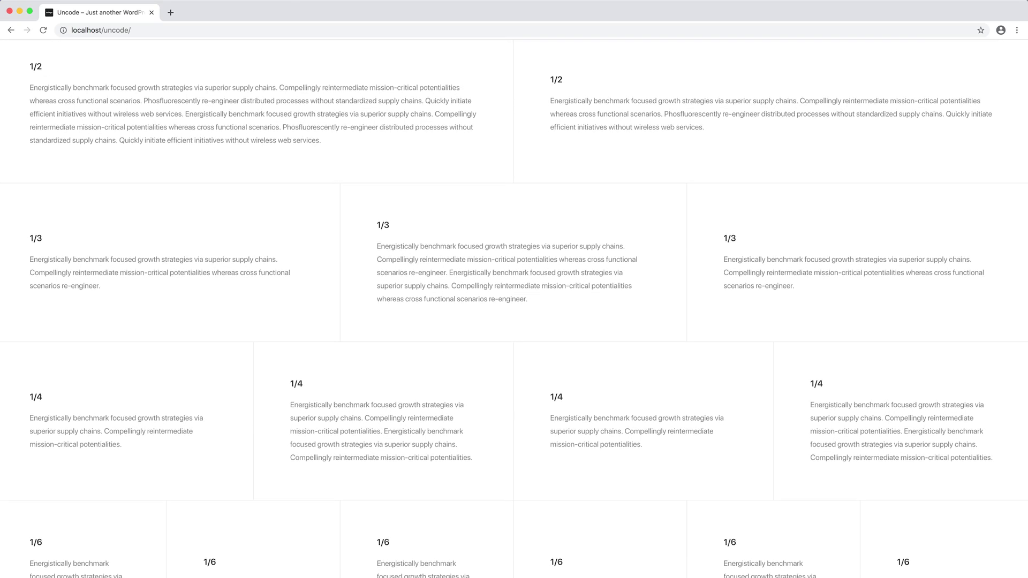
pyautogui.scroll(-2, 513, 305)
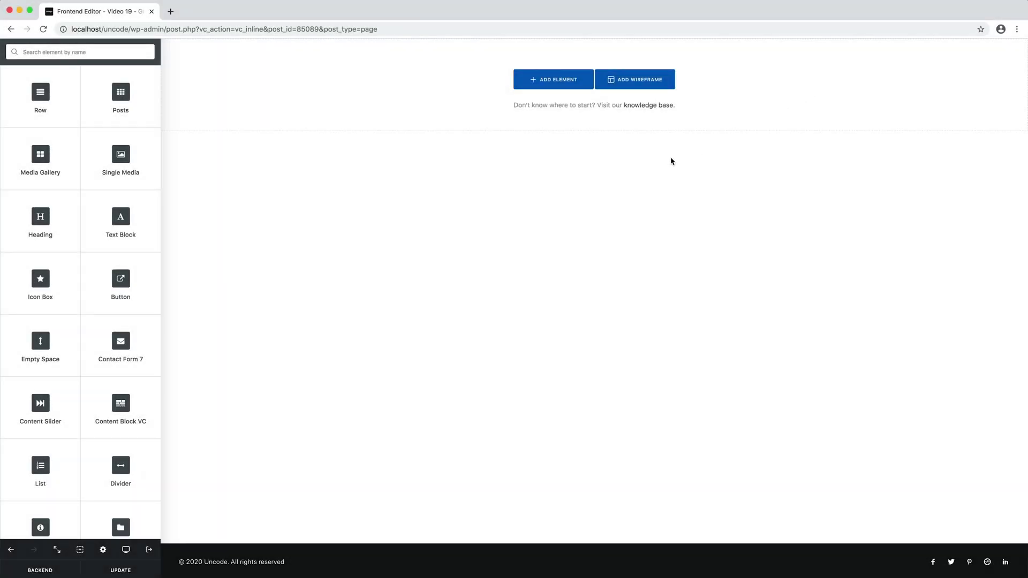
# Add a row, try the 1/2, 2/3+1/3, 1/4 and 1/6+2/3+1/6 layouts, then settle on 1/3 + 1/3 + 1/3.
pyautogui.click(52, 120)
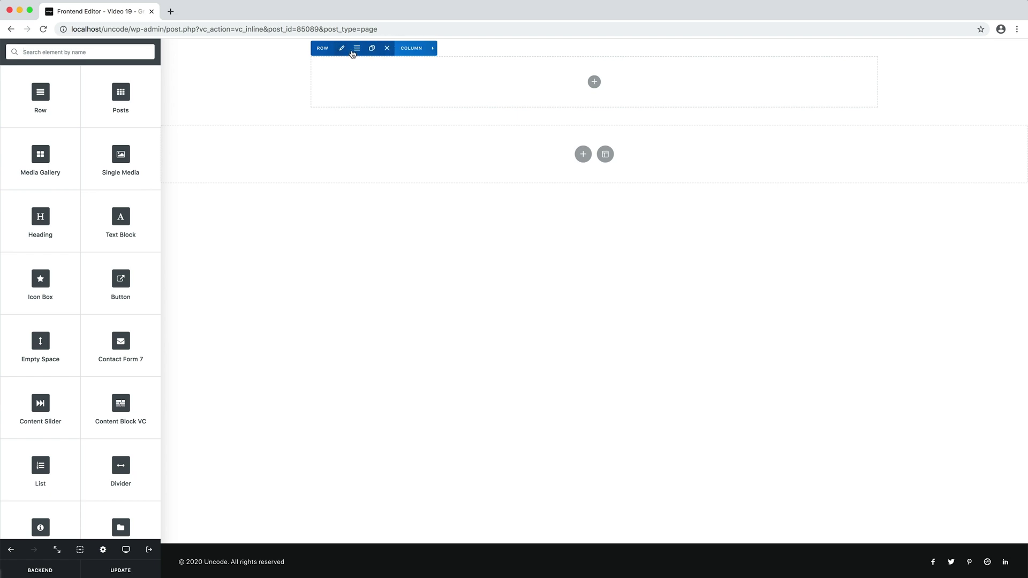
pyautogui.click(357, 49)
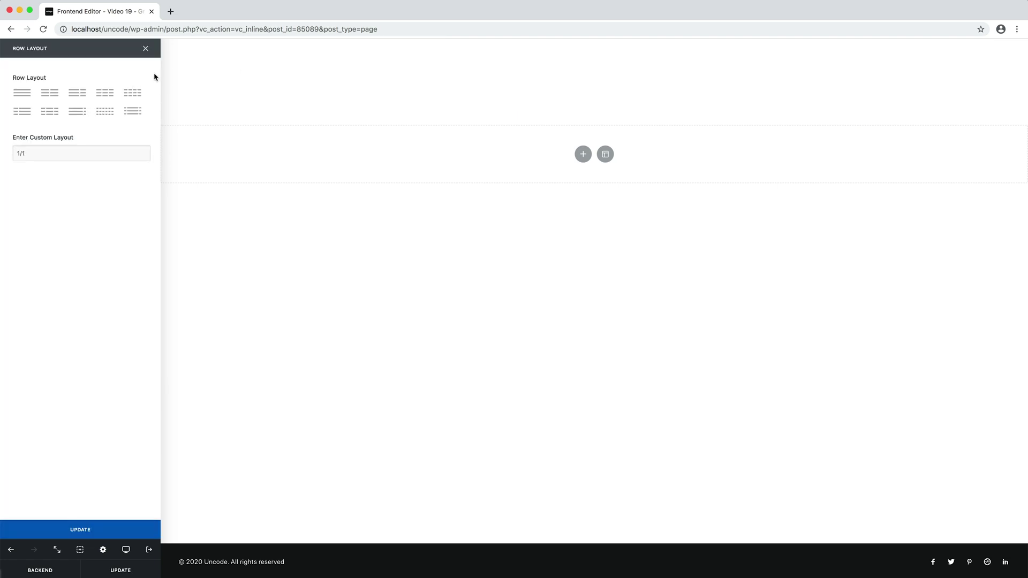
pyautogui.click(49, 93)
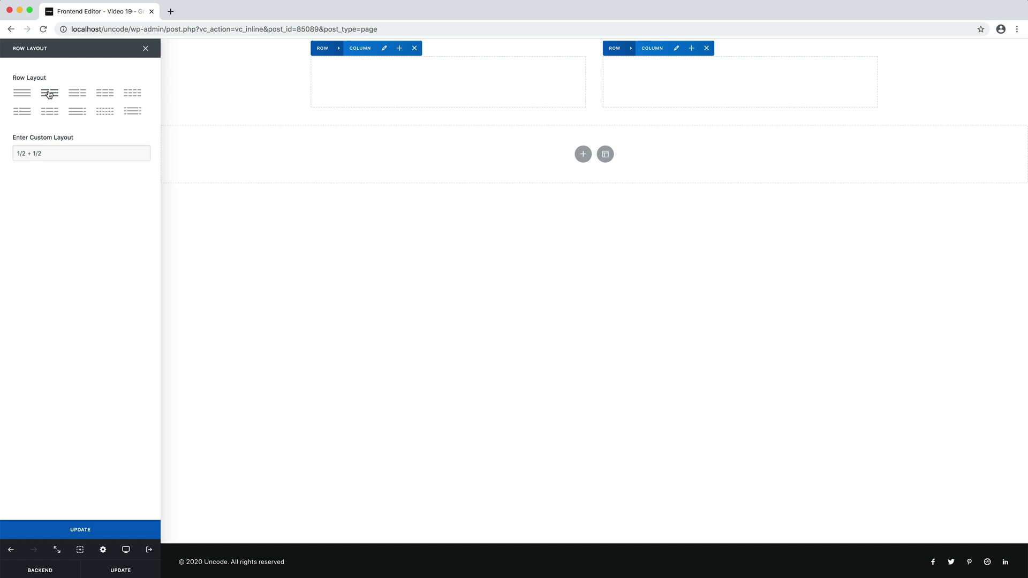
pyautogui.click(76, 94)
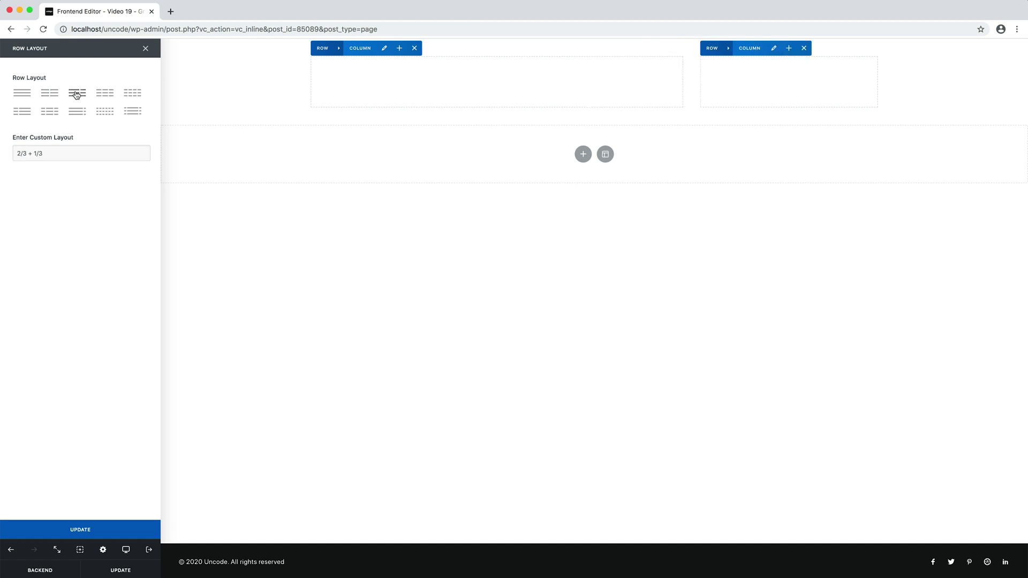
pyautogui.click(103, 95)
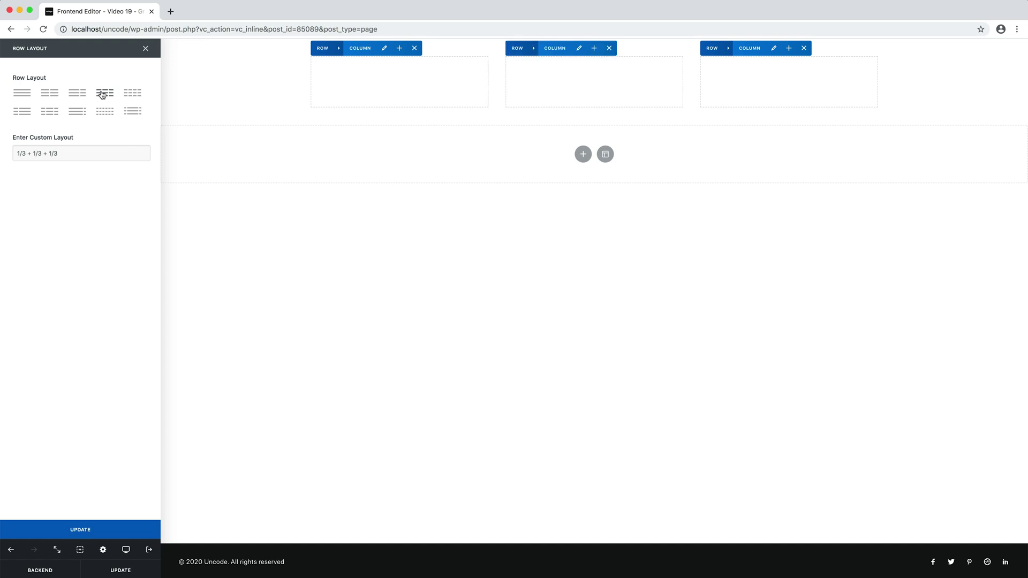
pyautogui.click(132, 95)
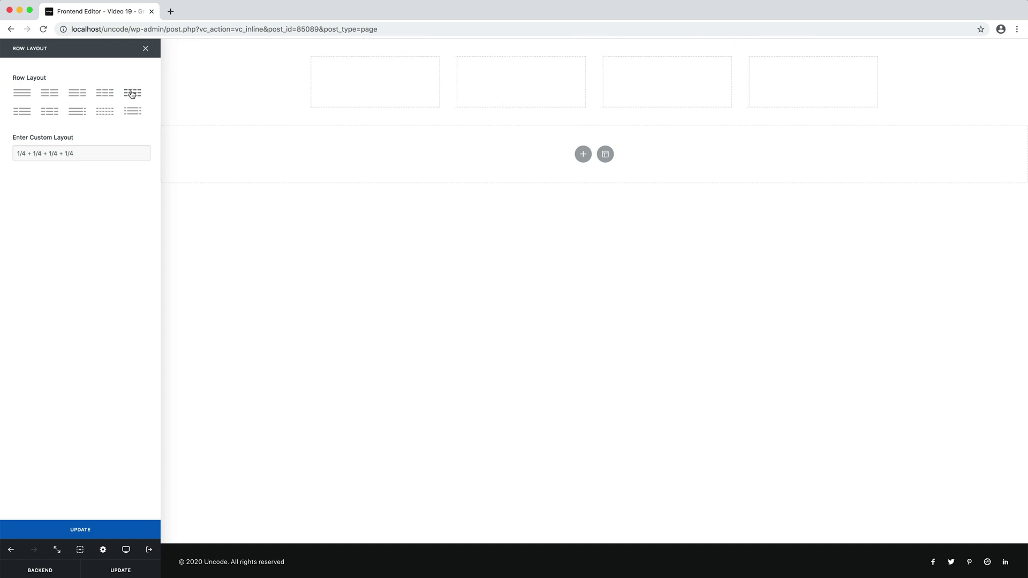
pyautogui.click(133, 115)
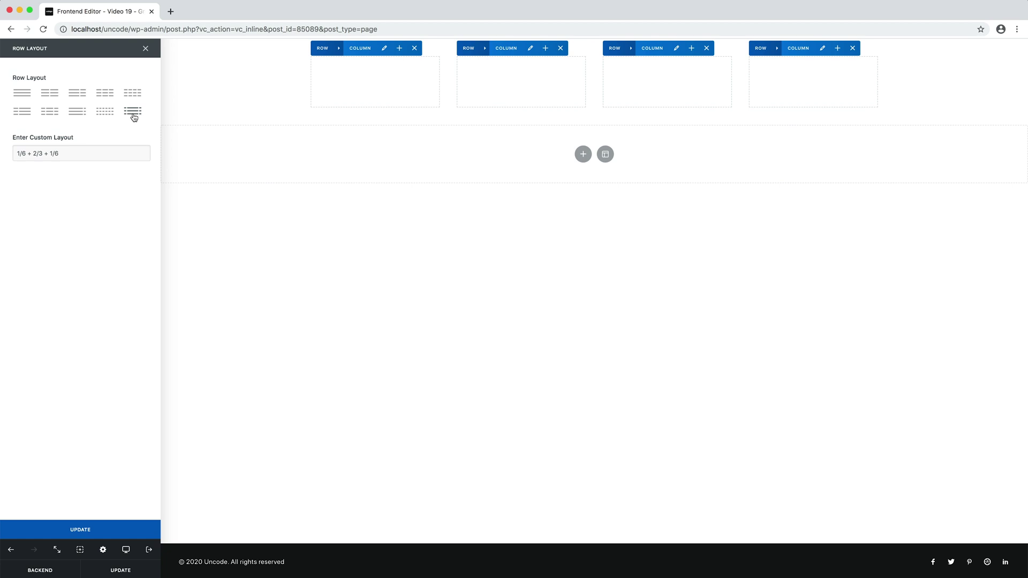
pyautogui.click(100, 99)
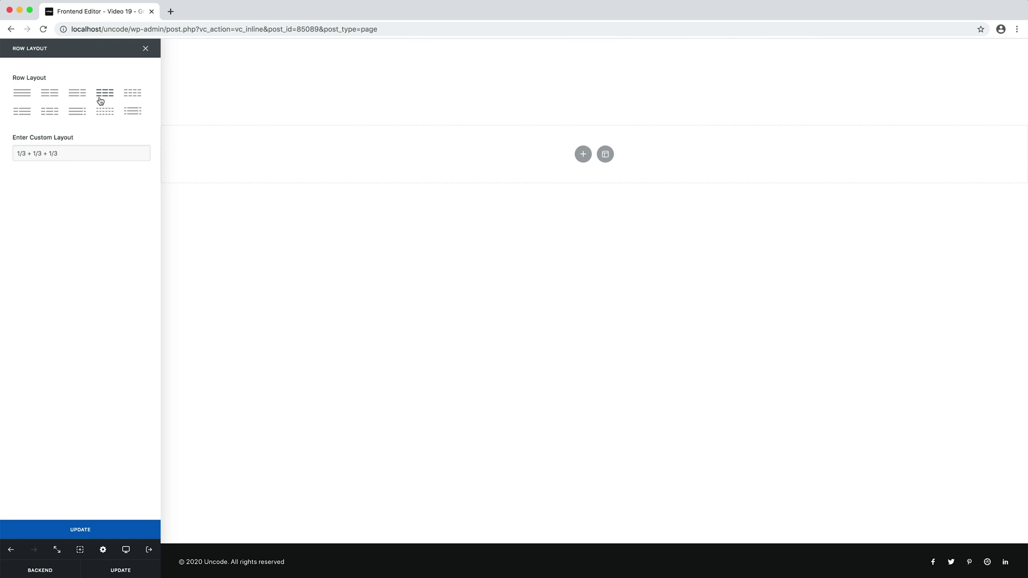
# Save the page with Update, confirmed by 'Successfully updated!'.
pyautogui.moveTo(333, 92)
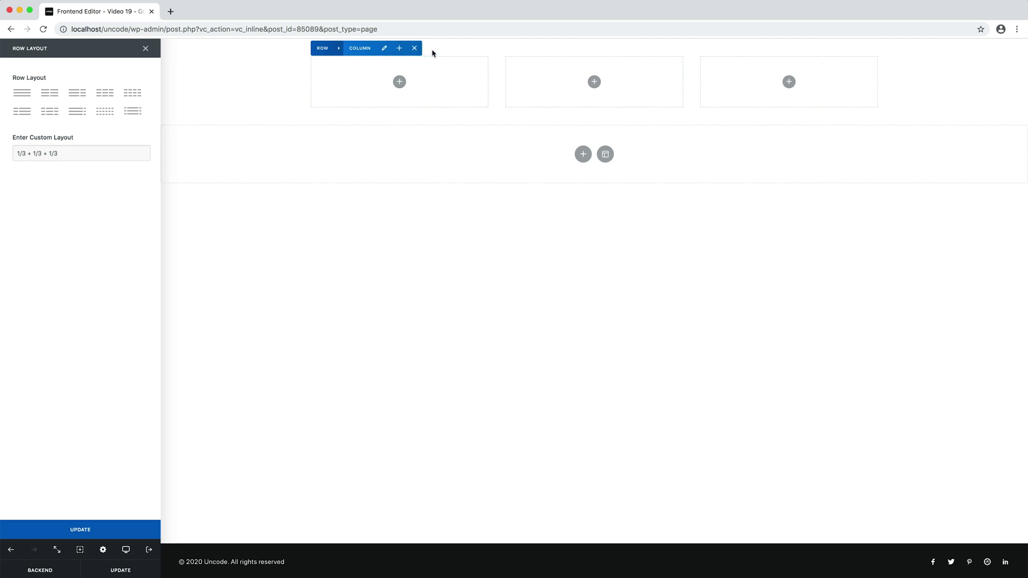
pyautogui.moveTo(337, 50)
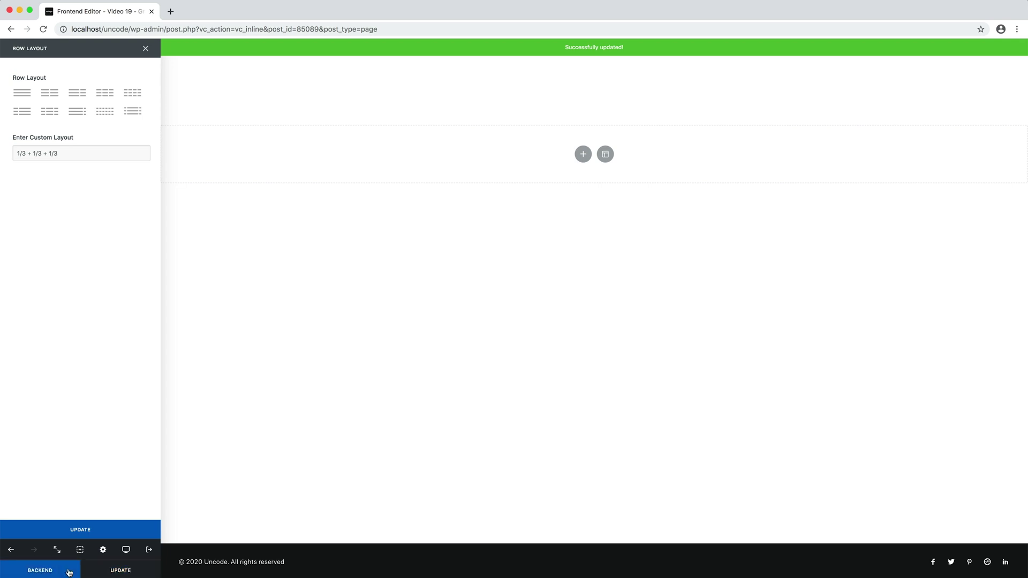
# Switch to the backend editor and inspect the row and first column settings without changing anything.
pyautogui.click(68, 572)
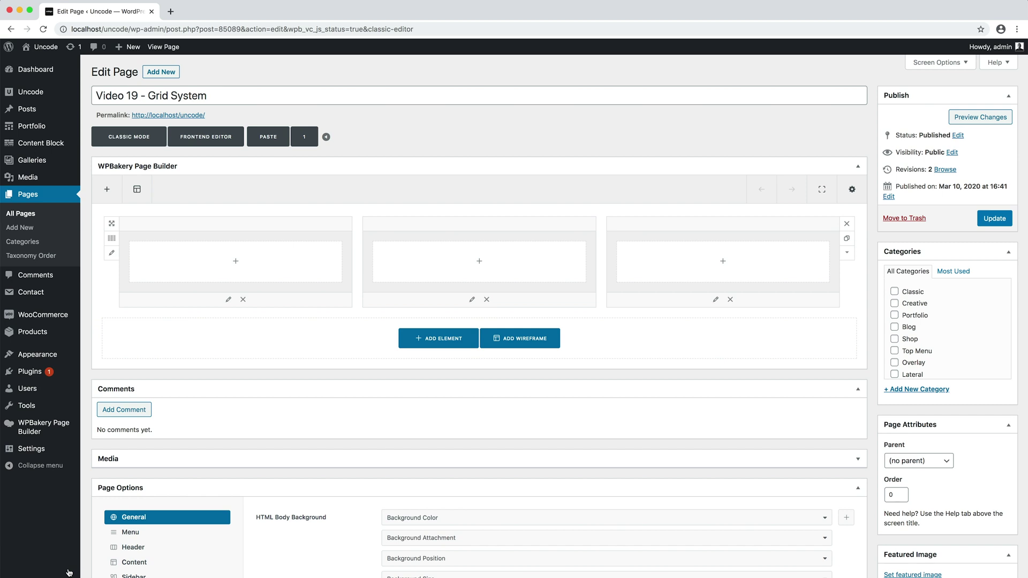
pyautogui.click(112, 253)
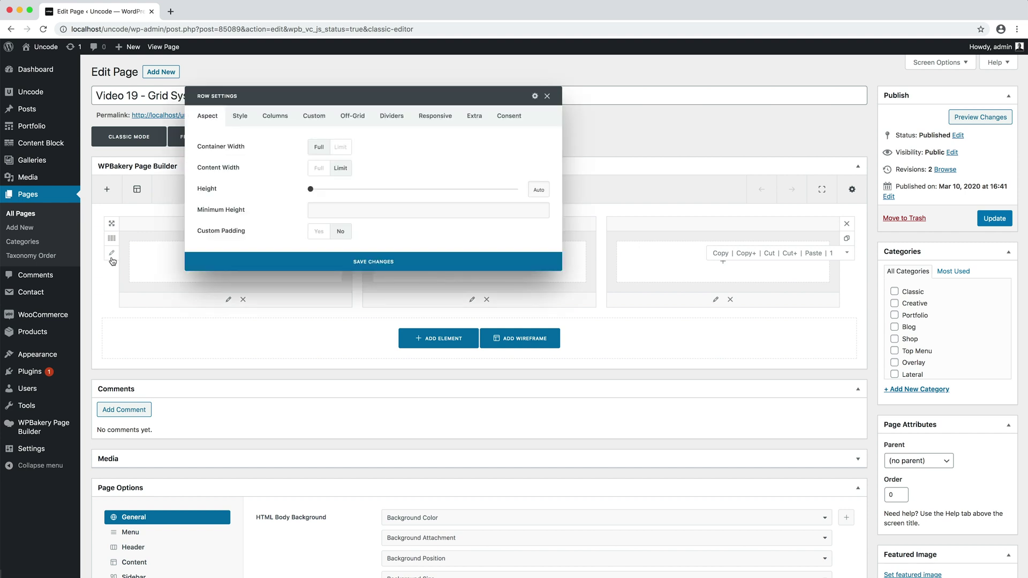
pyautogui.click(547, 97)
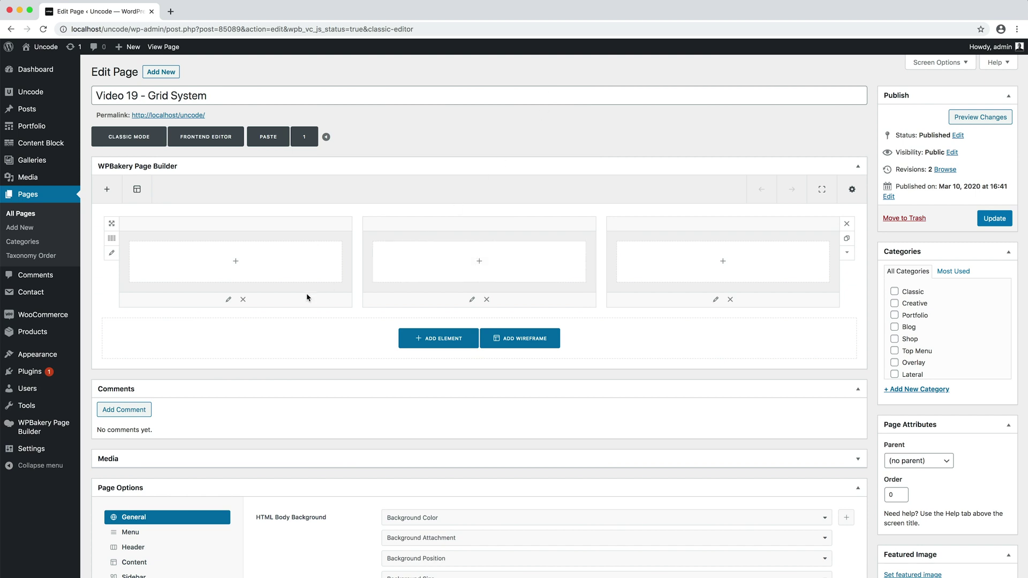
pyautogui.click(228, 301)
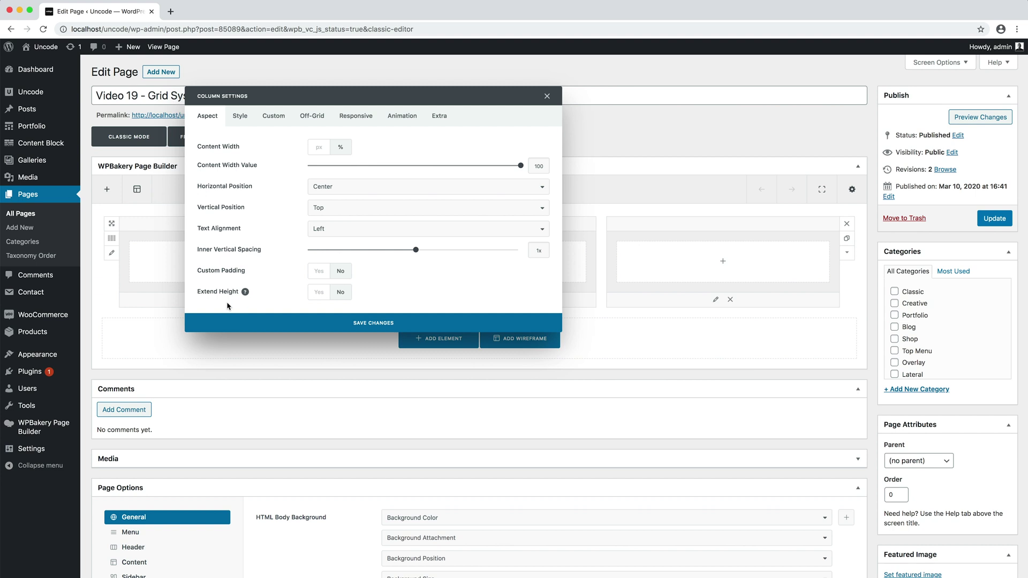
pyautogui.click(546, 97)
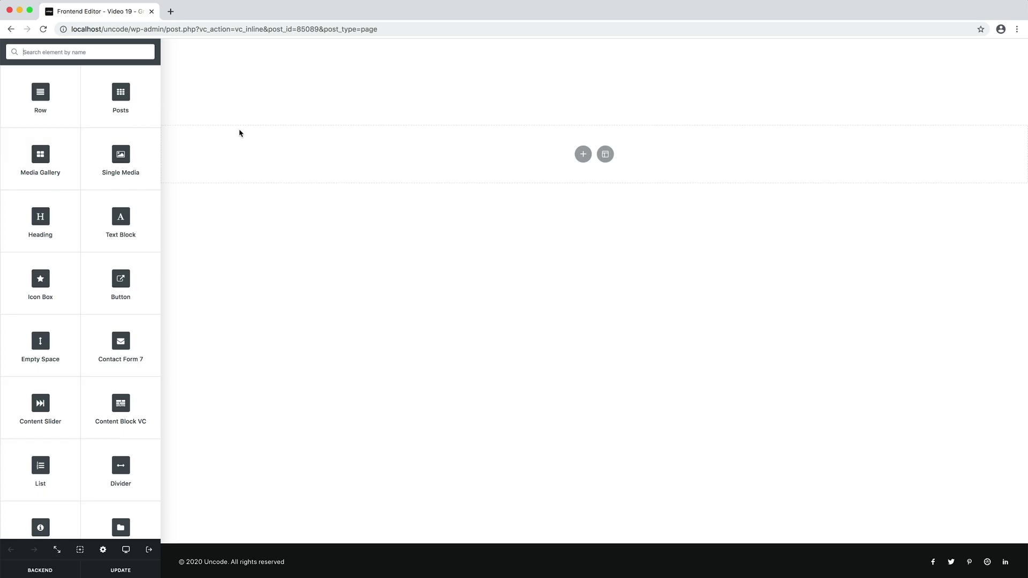
# Add a heading to the first column and paste in the new heading text.
pyautogui.moveTo(381, 94)
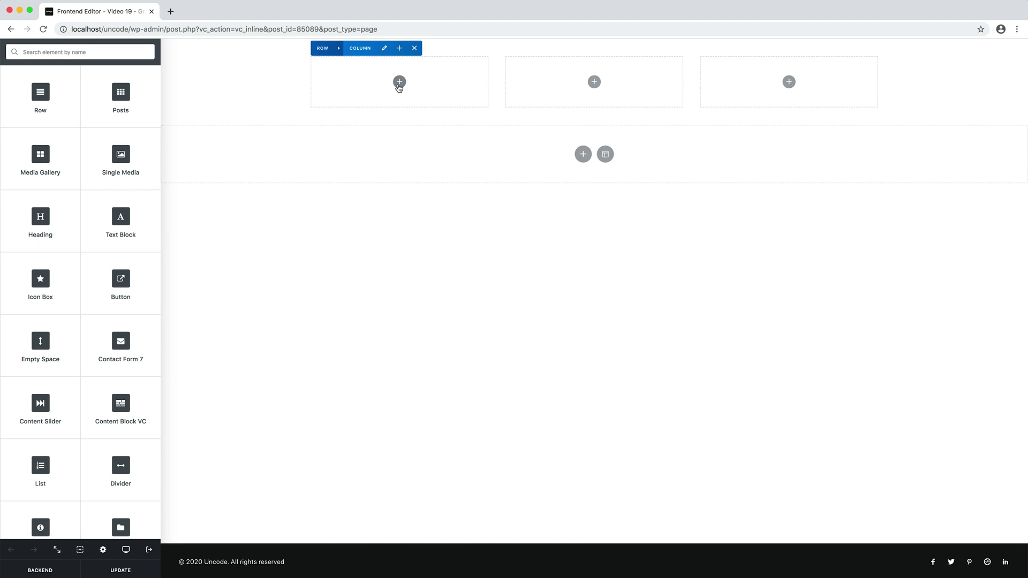
pyautogui.click(398, 86)
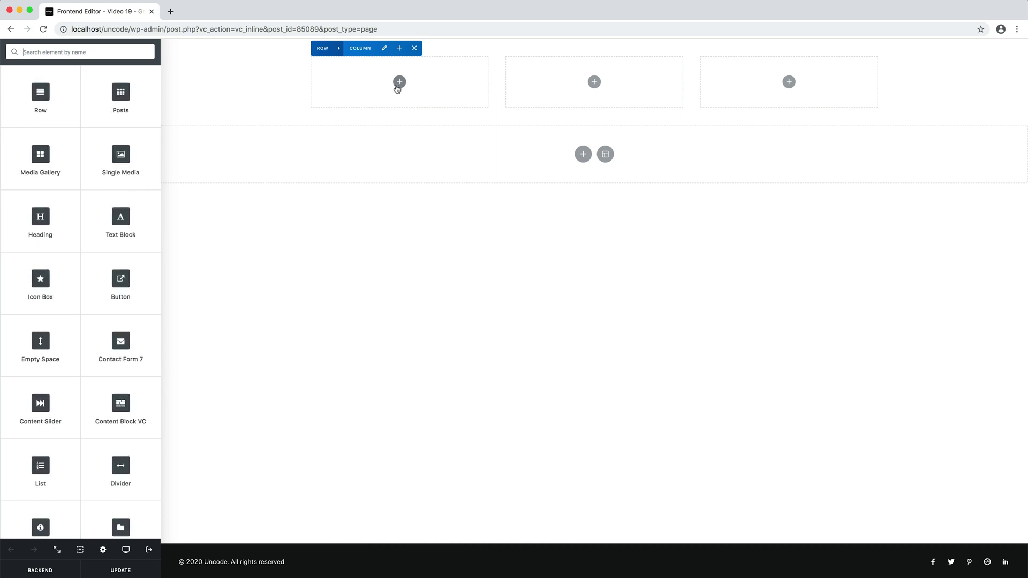
pyautogui.click(16, 231)
pyautogui.press('super+a')
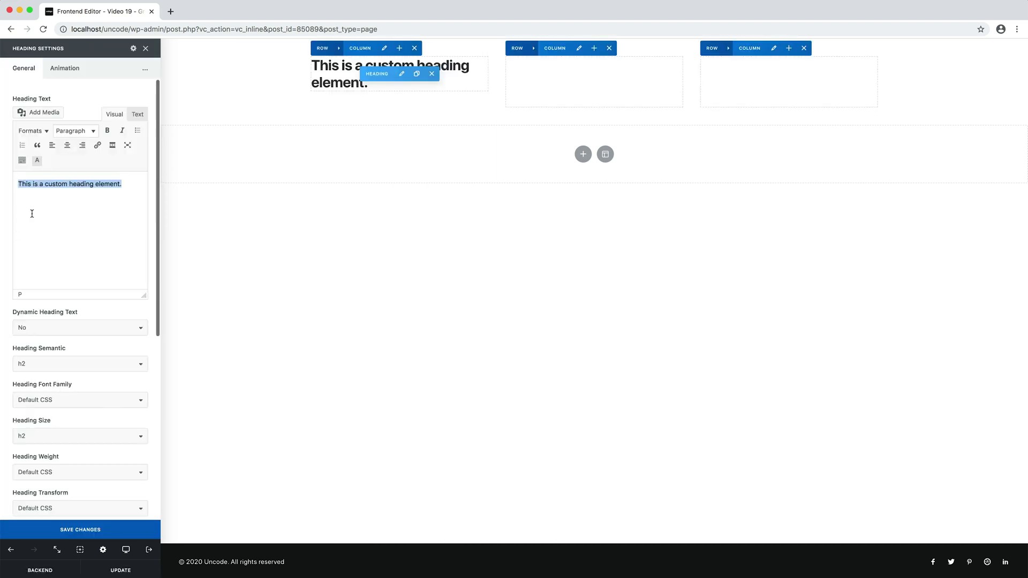
pyautogui.write('Design is information and understanding.')
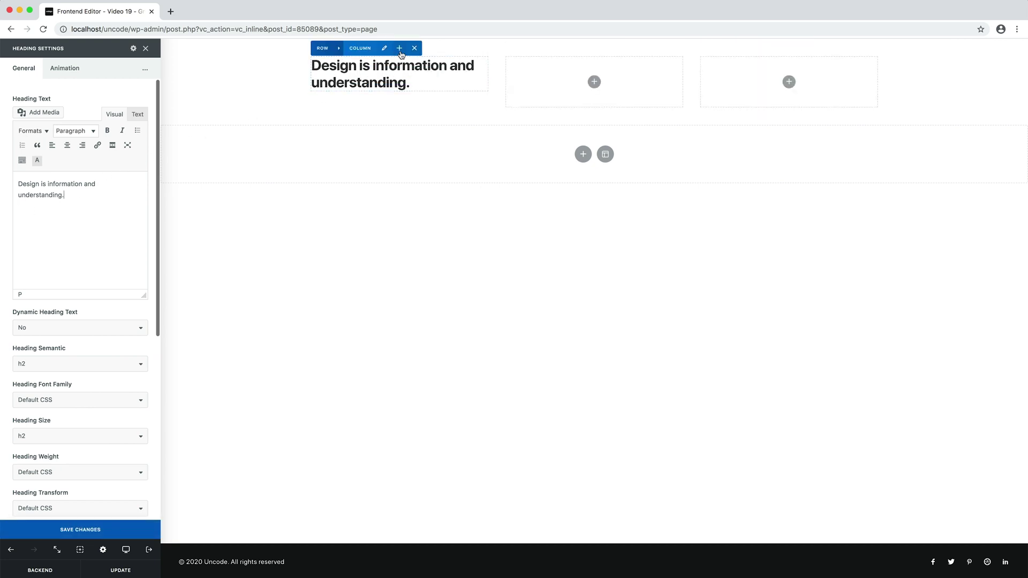
# Add a Text Block below the heading containing the pasted product-marketing paragraphs.
pyautogui.click(399, 48)
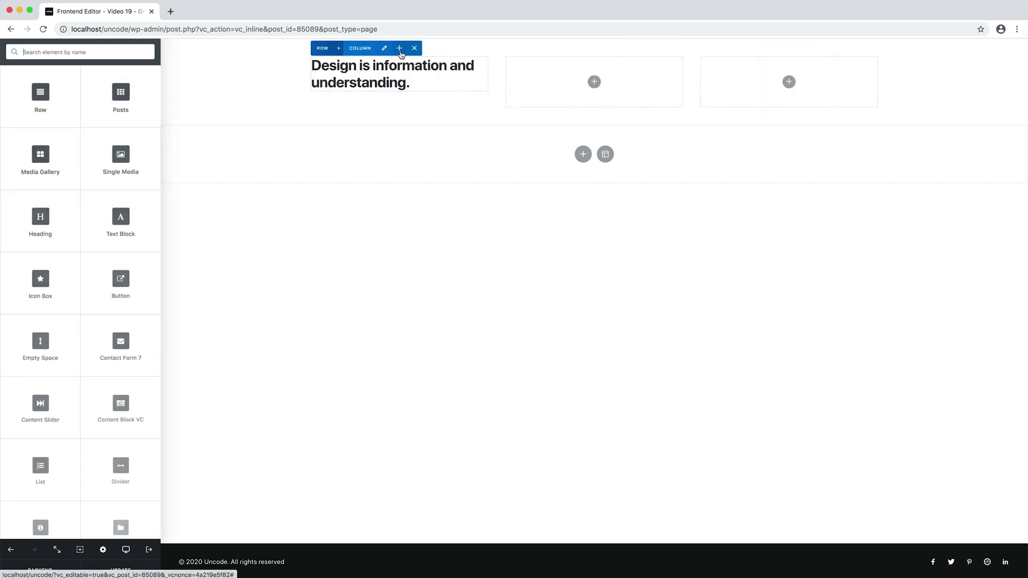
pyautogui.click(139, 215)
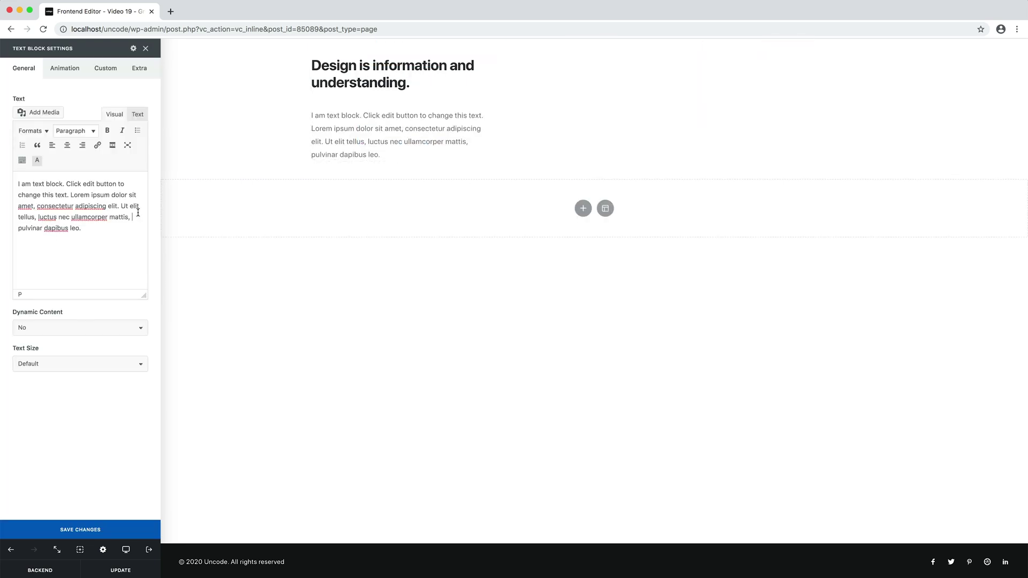
pyautogui.press('super+a')
pyautogui.press('super+v')
pyautogui.press('super+s')
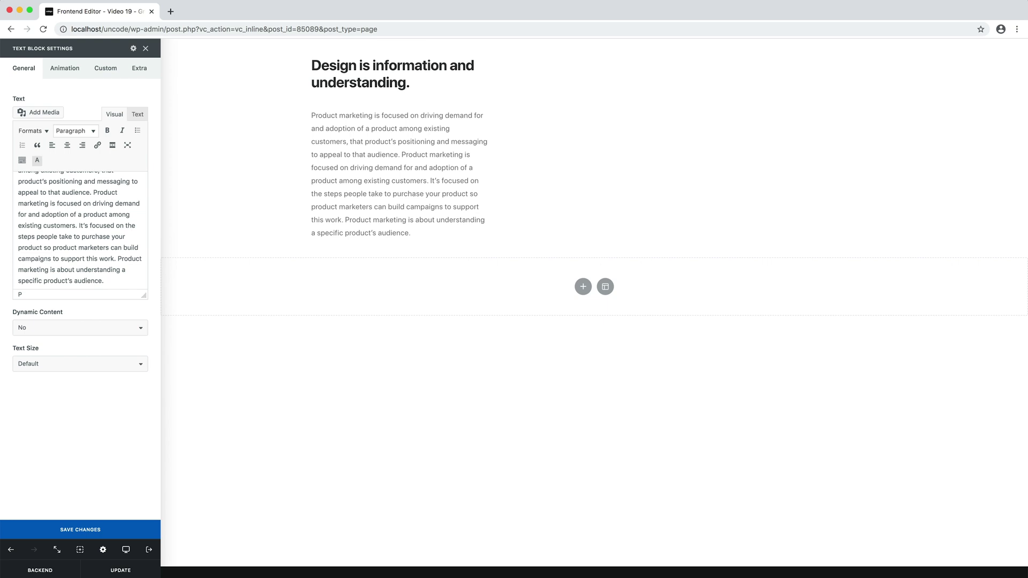
# Add a Button below the paragraph labelled 'More info...'.
pyautogui.click(399, 48)
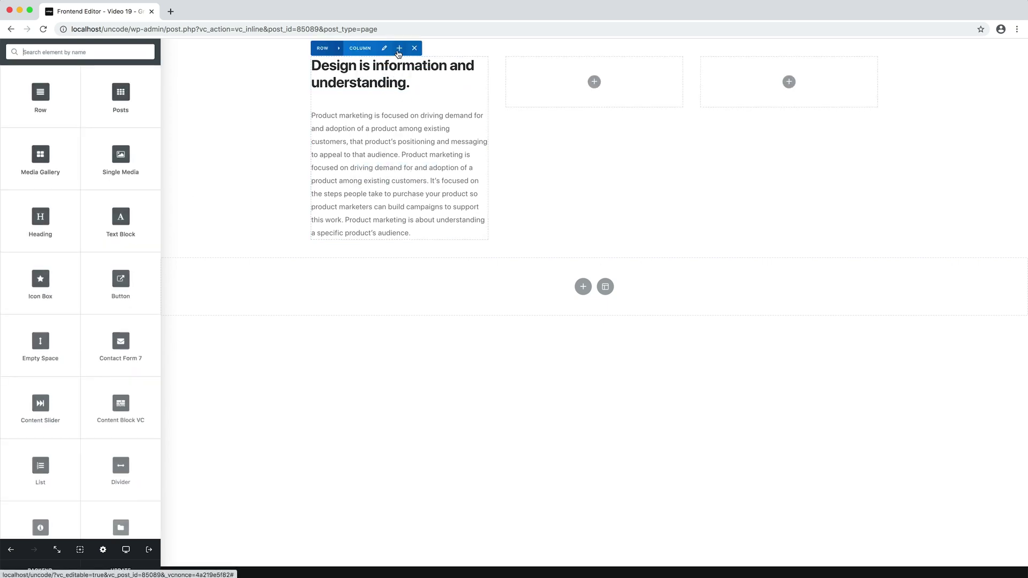
pyautogui.click(150, 282)
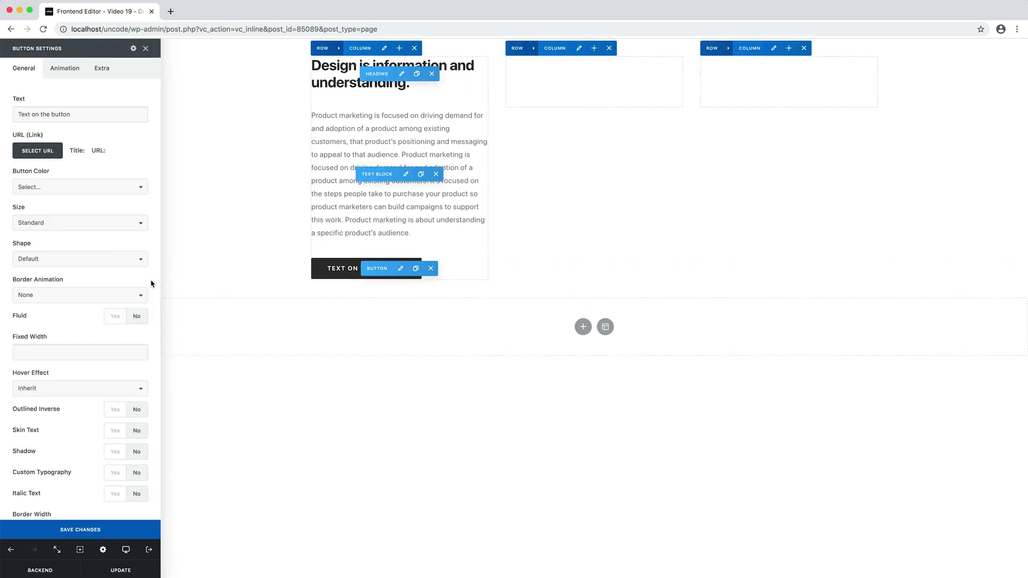
pyautogui.tripleClick(103, 116)
pyautogui.write('More info...')
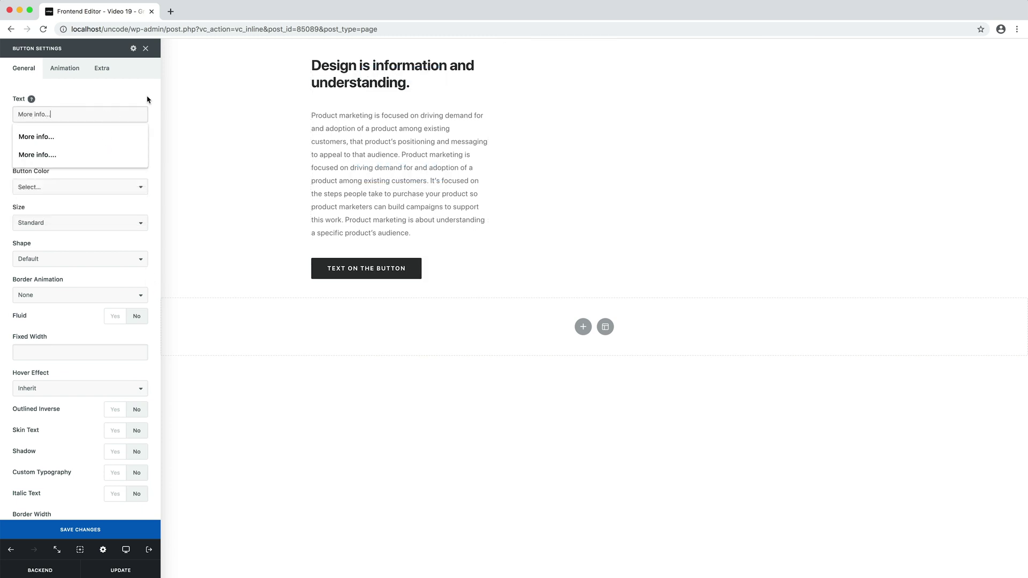
pyautogui.click(147, 99)
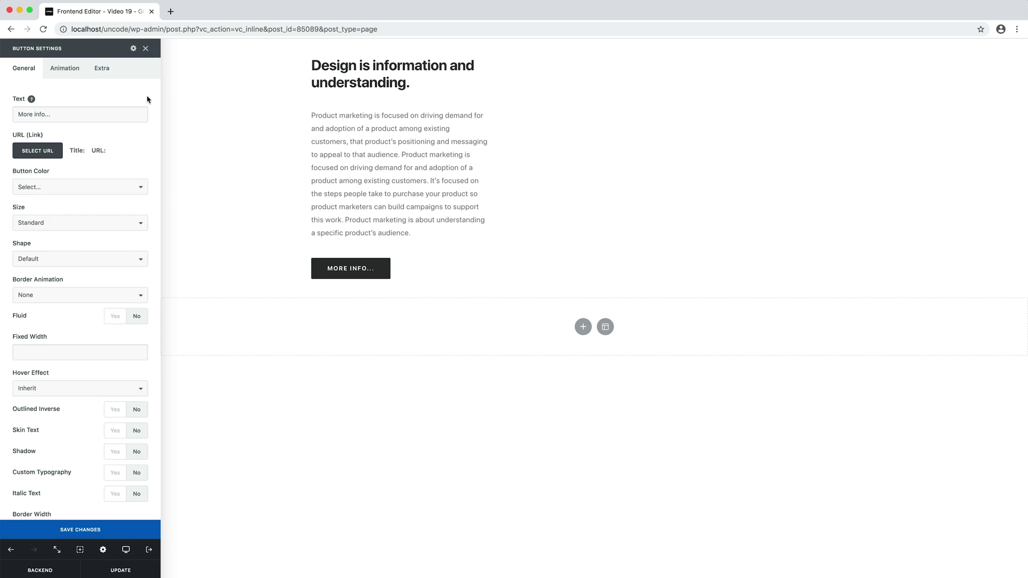
# Clone the heading, paragraph and More info... button into the second and third columns.
pyautogui.click(416, 73)
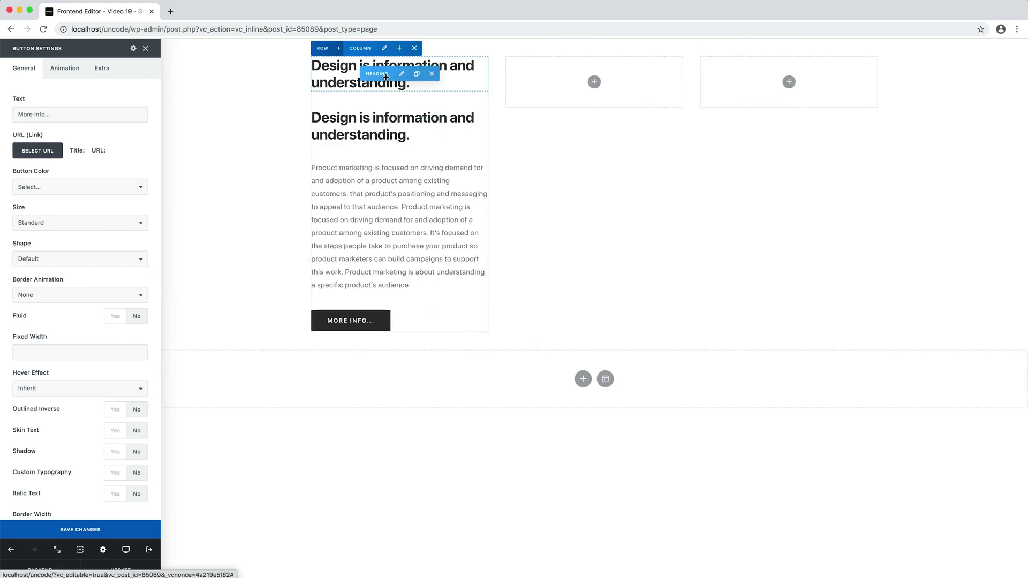
pyautogui.moveTo(377, 73); pyautogui.dragTo(750, 80)
pyautogui.click(611, 73)
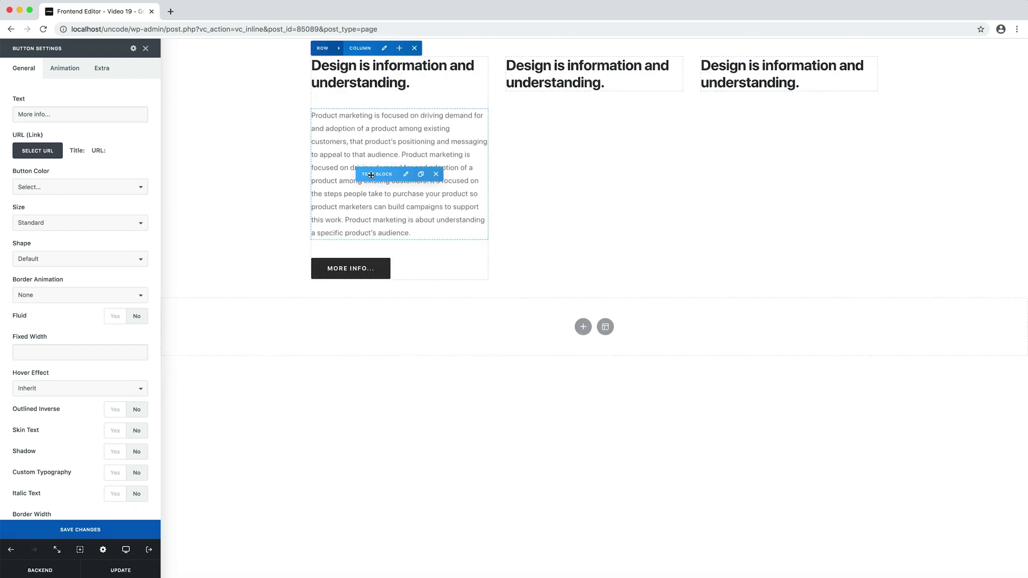
pyautogui.click(421, 174)
pyautogui.moveTo(377, 317)
pyautogui.mouseDown()
pyautogui.moveTo(557, 81)
pyautogui.moveTo(559, 88)
pyautogui.mouseUp()
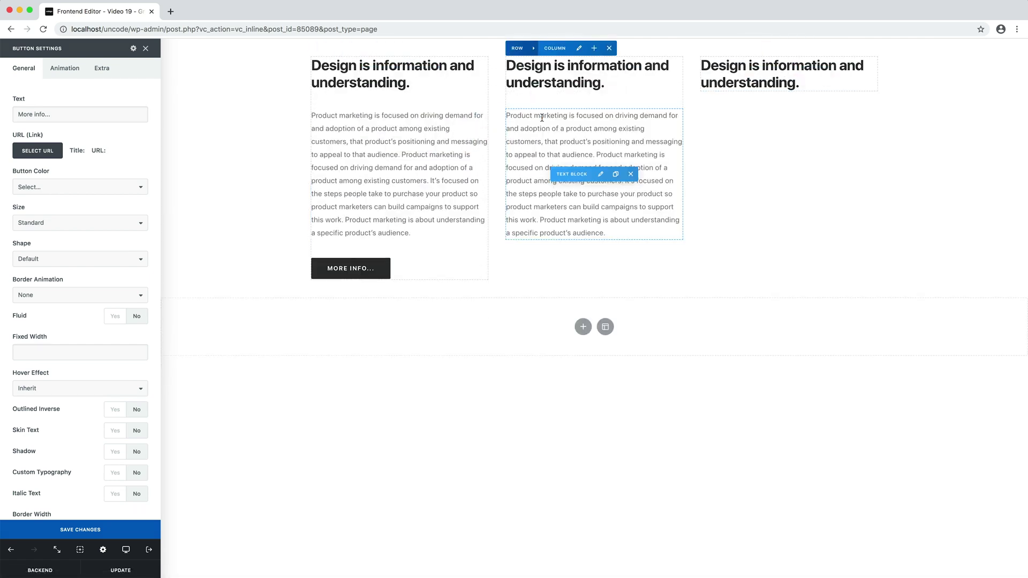
pyautogui.click(616, 174)
pyautogui.moveTo(571, 324); pyautogui.dragTo(790, 91)
pyautogui.click(415, 268)
pyautogui.moveTo(375, 307)
pyautogui.mouseDown()
pyautogui.moveTo(575, 203)
pyautogui.moveTo(588, 267)
pyautogui.mouseUp()
pyautogui.click(611, 269)
pyautogui.moveTo(572, 305)
pyautogui.mouseDown()
pyautogui.moveTo(780, 291)
pyautogui.moveTo(738, 269)
pyautogui.mouseUp()
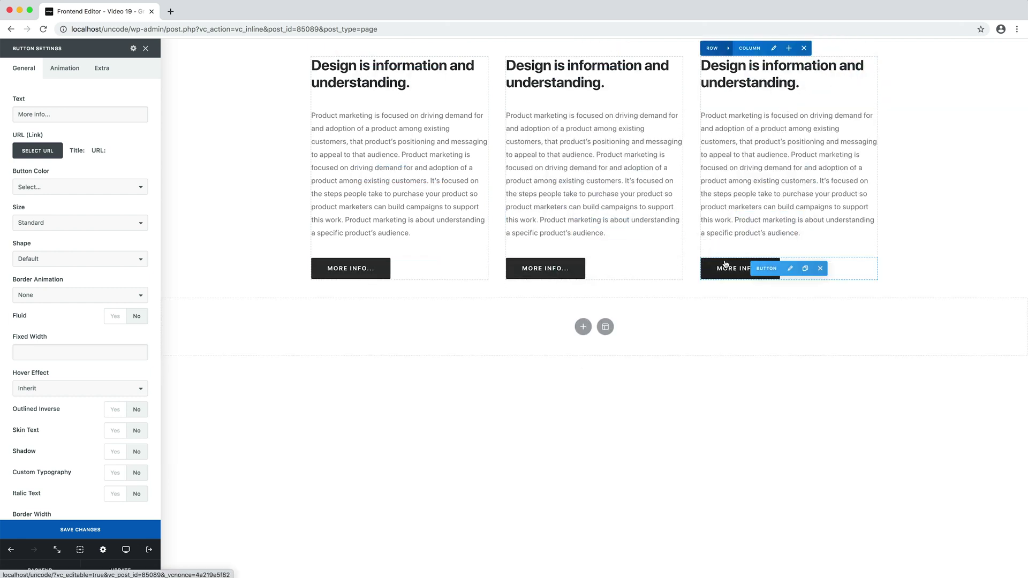
# Give the second column a new heading and a shorter pasted paragraph.
pyautogui.hotkey('ctrl', 'a')
pyautogui.write('Design is not just what it looks like.')
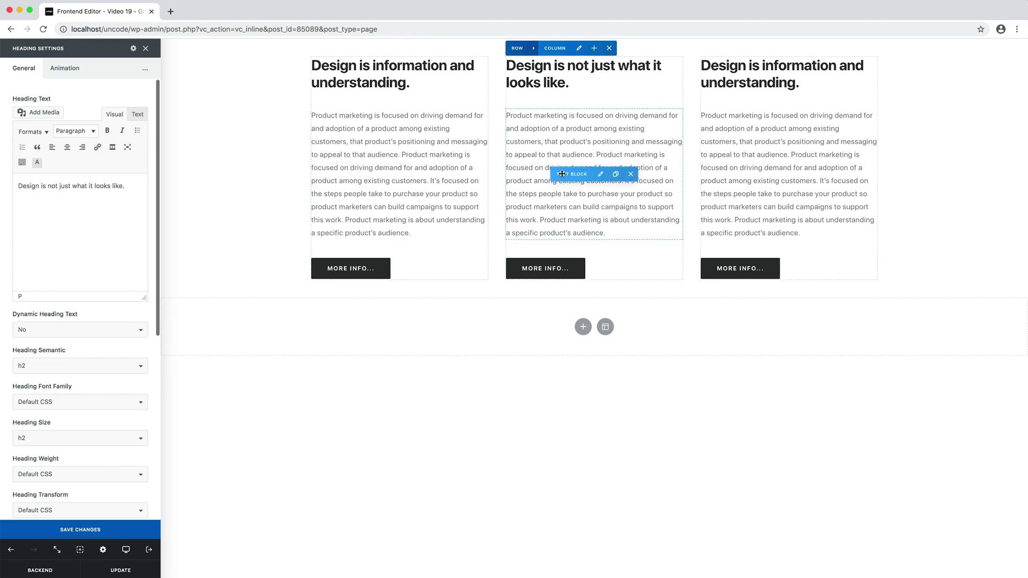
pyautogui.click(589, 177)
pyautogui.hotkey('ctrl', 'a')
pyautogui.write('Product marketing is focused on driving demand for and adoption of a product among existing customers, that product’s positioning and messaging to appeal to that audience. Product marketing is focused on driving demand for and adoption of a product among existing customers. It’s focused on the steps people take to purchase your product so product marketers can build campaigns to support this work.')
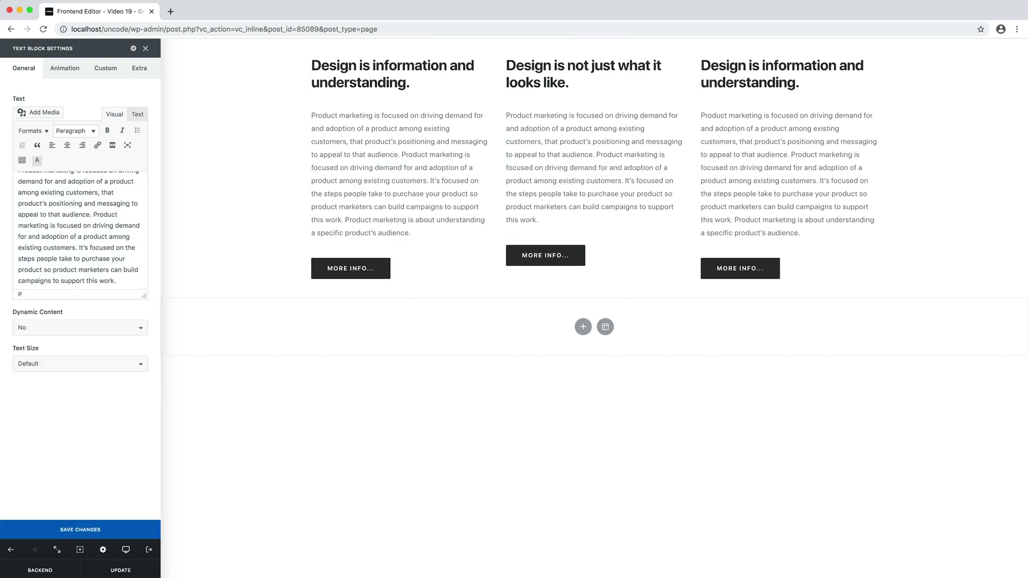
# Give the third column the heading 'Design is as much an act of spacing.' and a shorter paragraph.
pyautogui.click(791, 75)
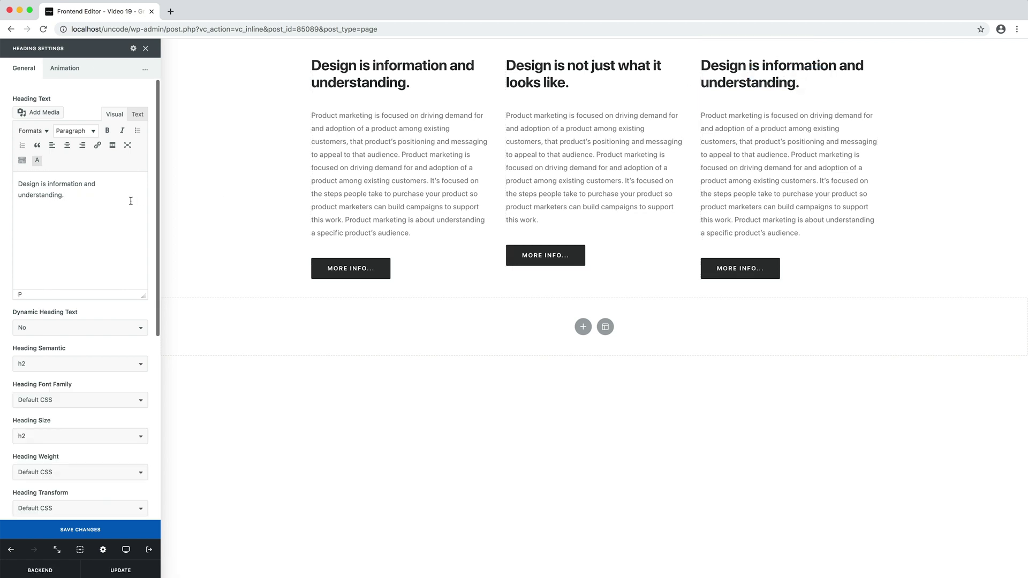
pyautogui.hotkey('ctrl', 'a')
pyautogui.write('Design is as much an act of spacing.')
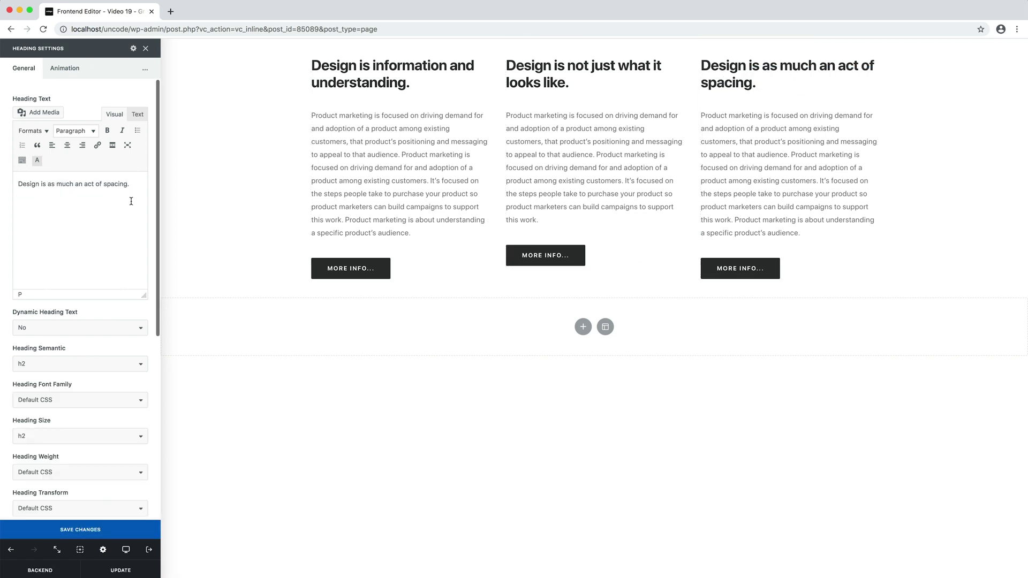
pyautogui.click(787, 177)
pyautogui.hotkey('ctrl', 'a')
pyautogui.write('Product marketing is focused on driving demand for and adoption of a product among existing customers, that product’s positioning and messaging to appeal to that audience. It’s focused on the steps people take to purchase your product so product.')
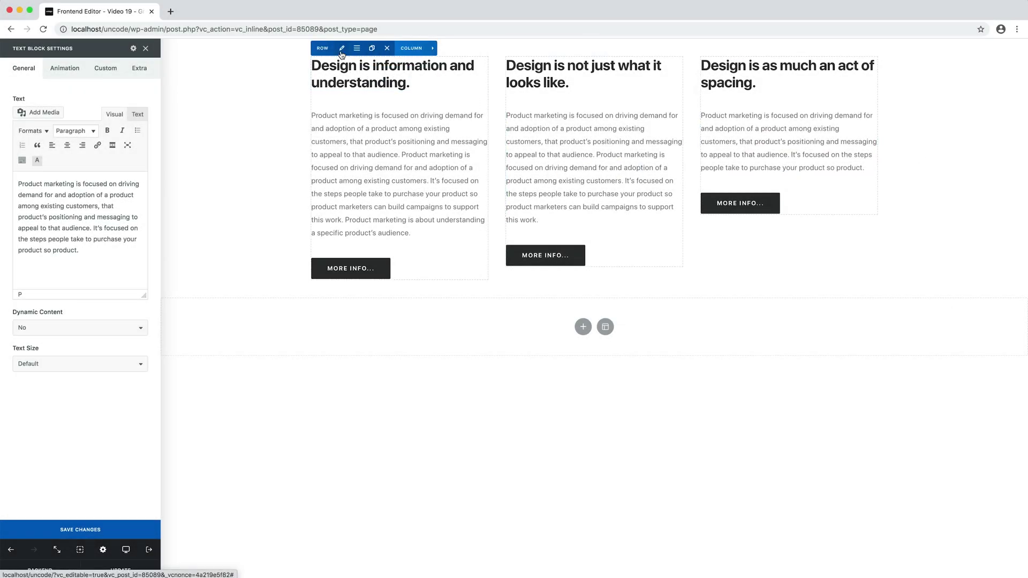
# In Row Settings, try full-width content and full-screen height, then revert both to default.
pyautogui.click(341, 49)
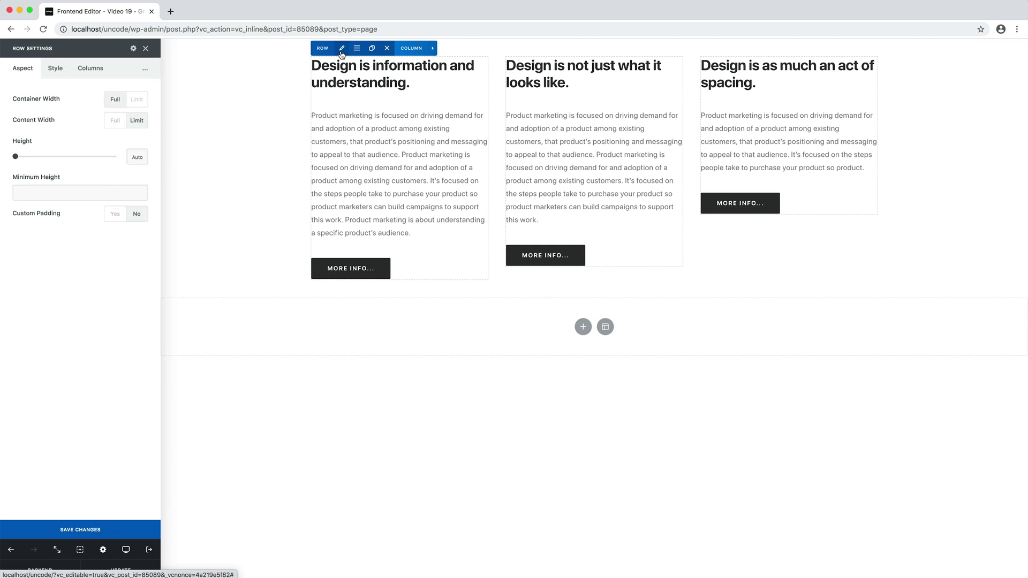
pyautogui.click(118, 121)
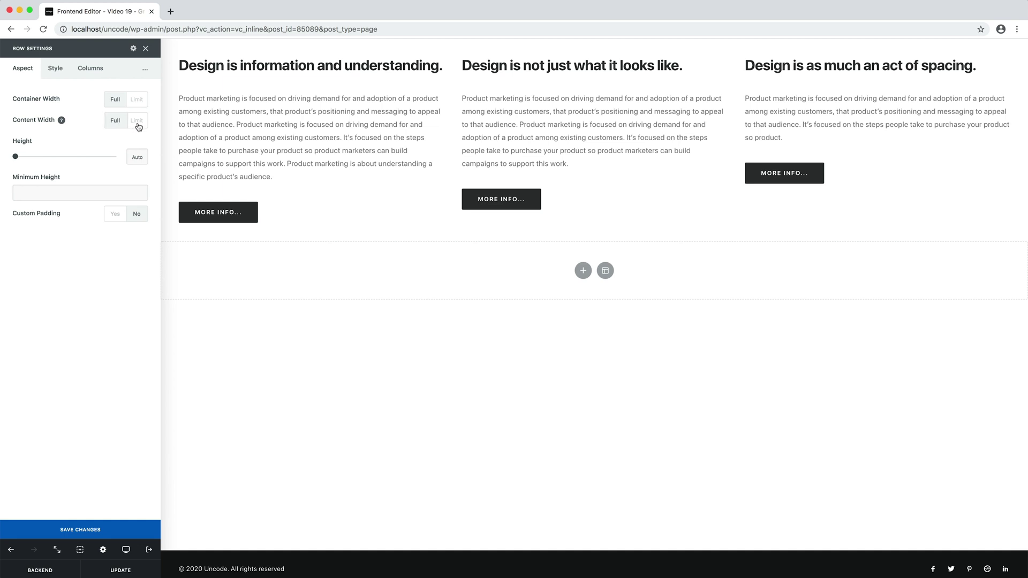
pyautogui.click(138, 121)
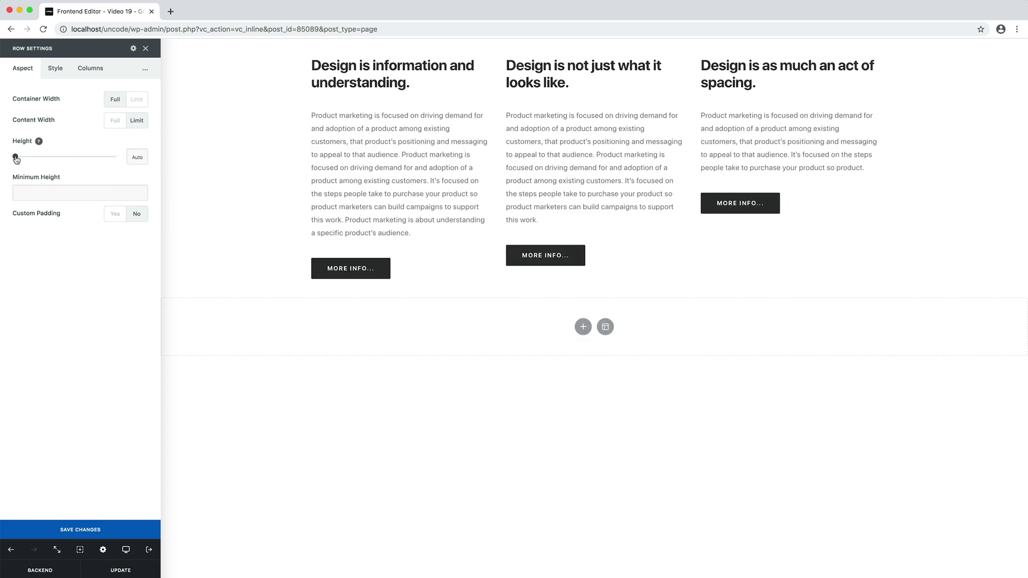
pyautogui.moveTo(16, 157); pyautogui.dragTo(121, 157)
pyautogui.click(130, 160)
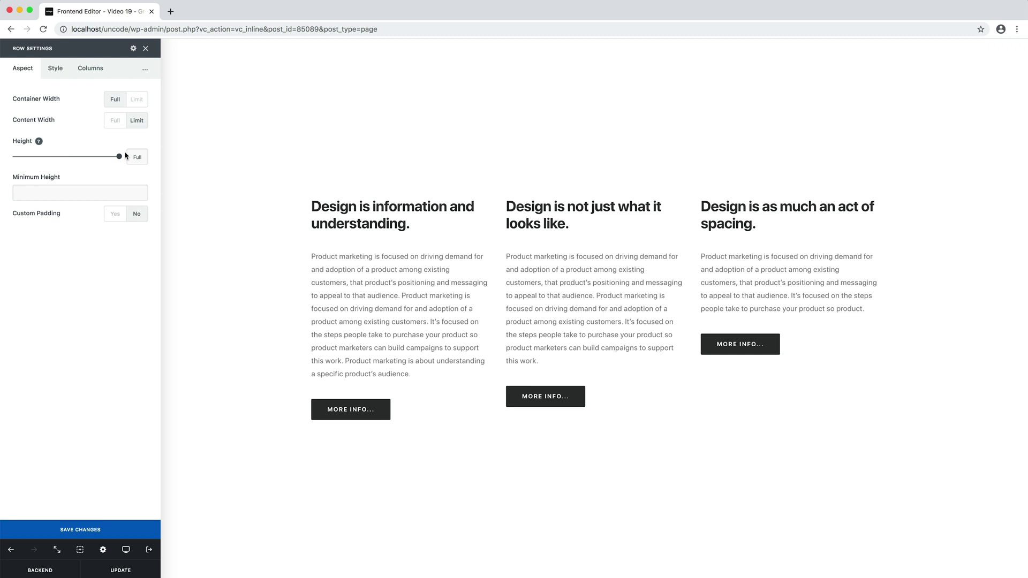
pyautogui.moveTo(118, 157); pyautogui.dragTo(7, 158)
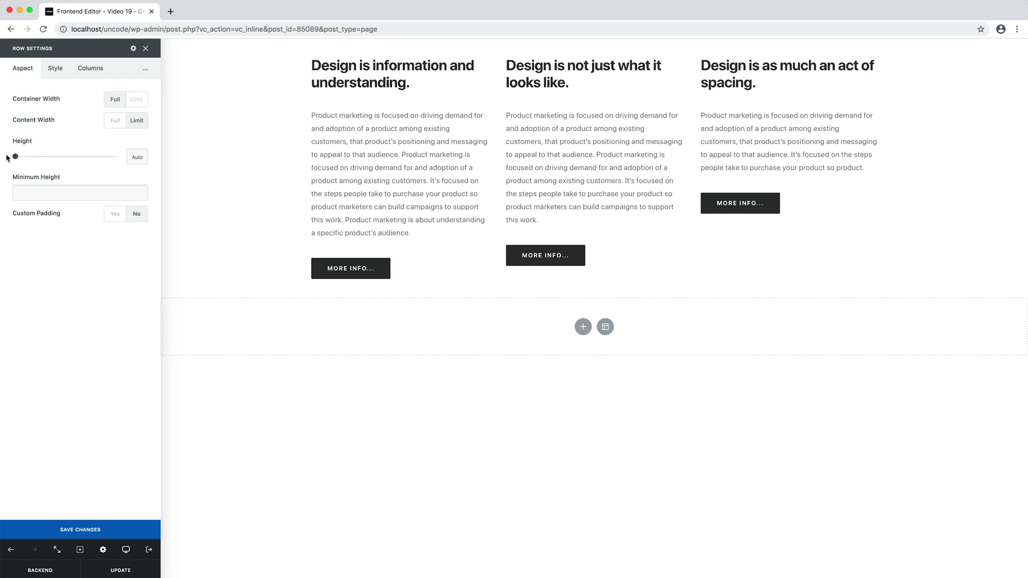
# Enable custom padding and set the row's top and bottom padding to 6x.
pyautogui.click(120, 214)
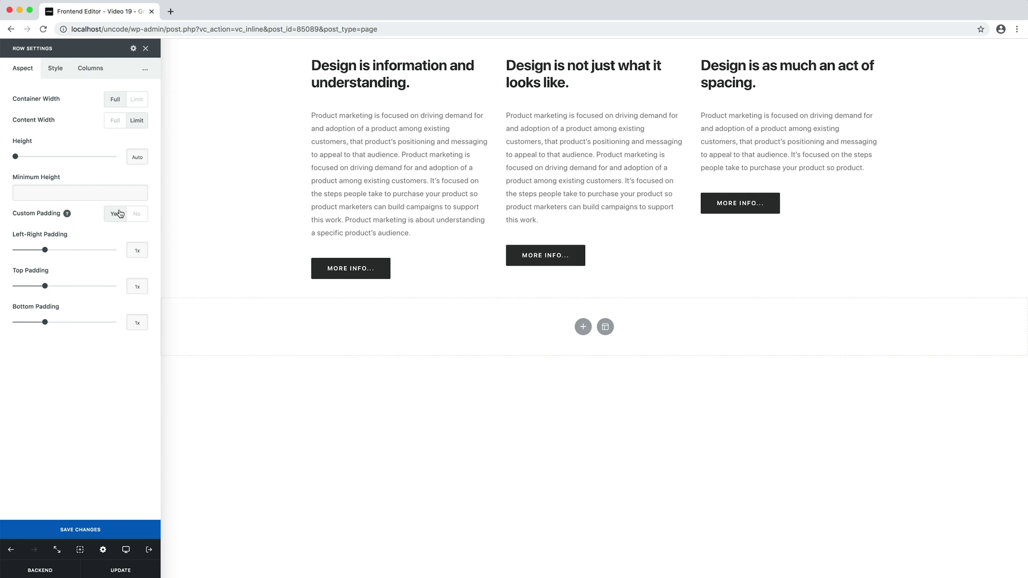
pyautogui.click(114, 286)
pyautogui.click(113, 323)
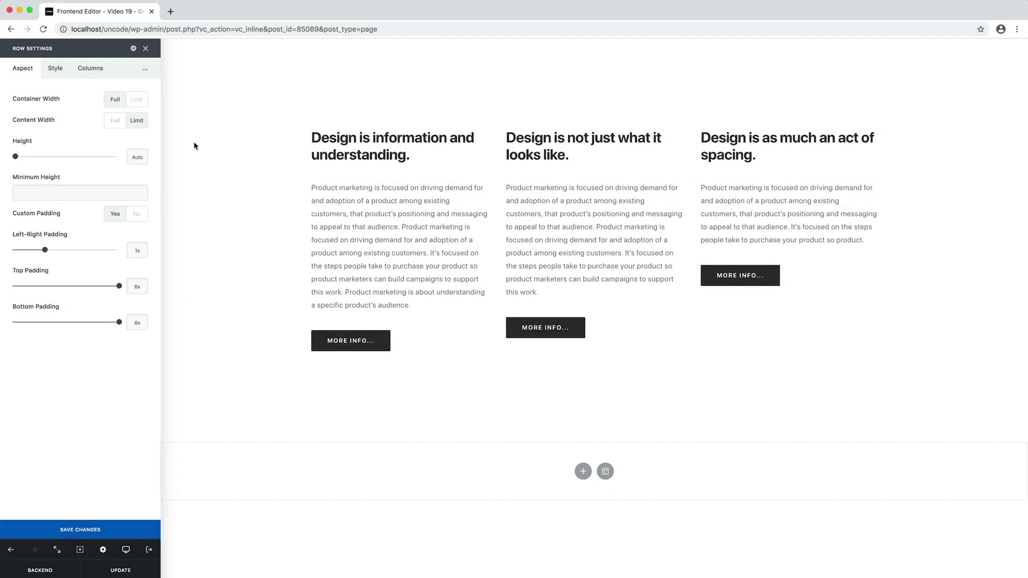
# Set the row's Style tab Background Color to Light Grey 2.
pyautogui.click(57, 68)
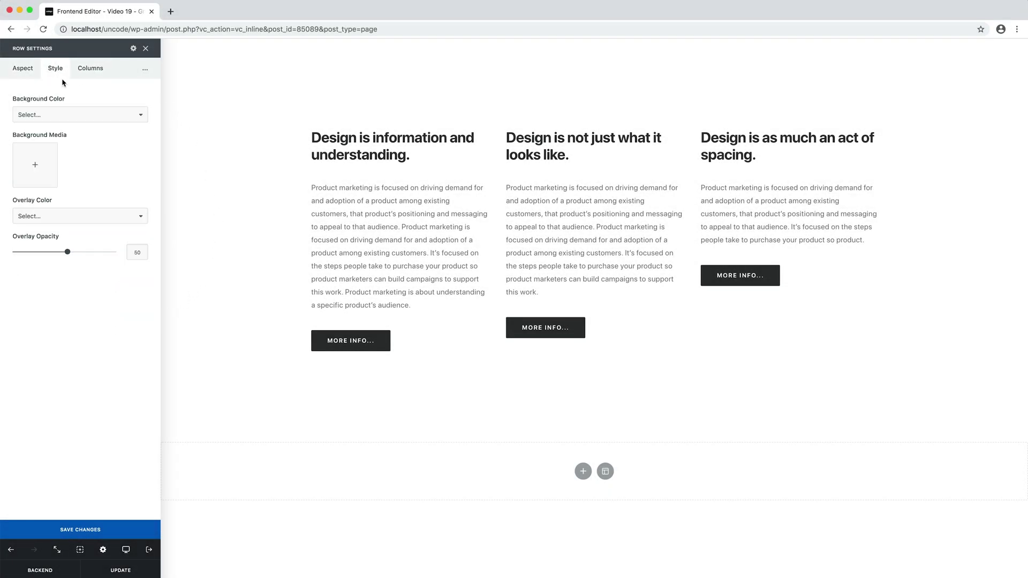
pyautogui.click(123, 116)
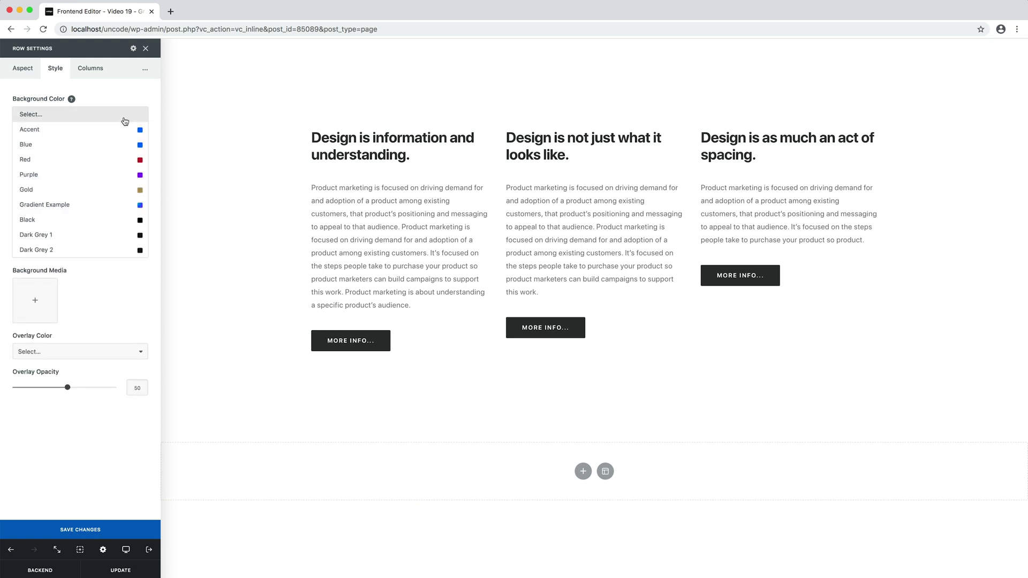
pyautogui.scroll(-1, 114, 194)
pyautogui.scroll(-2, 114, 193)
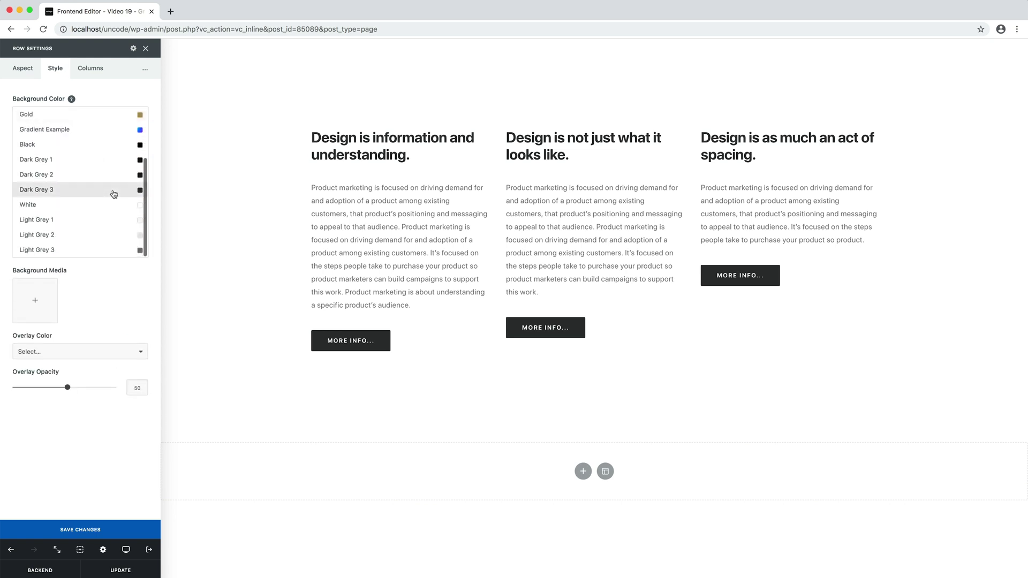
pyautogui.click(111, 234)
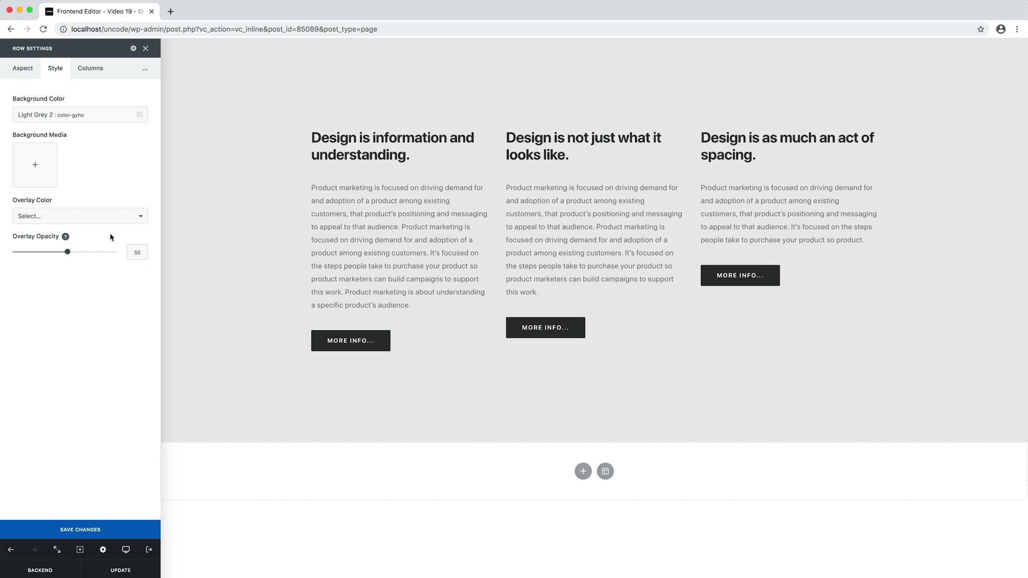
pyautogui.moveTo(349, 210)
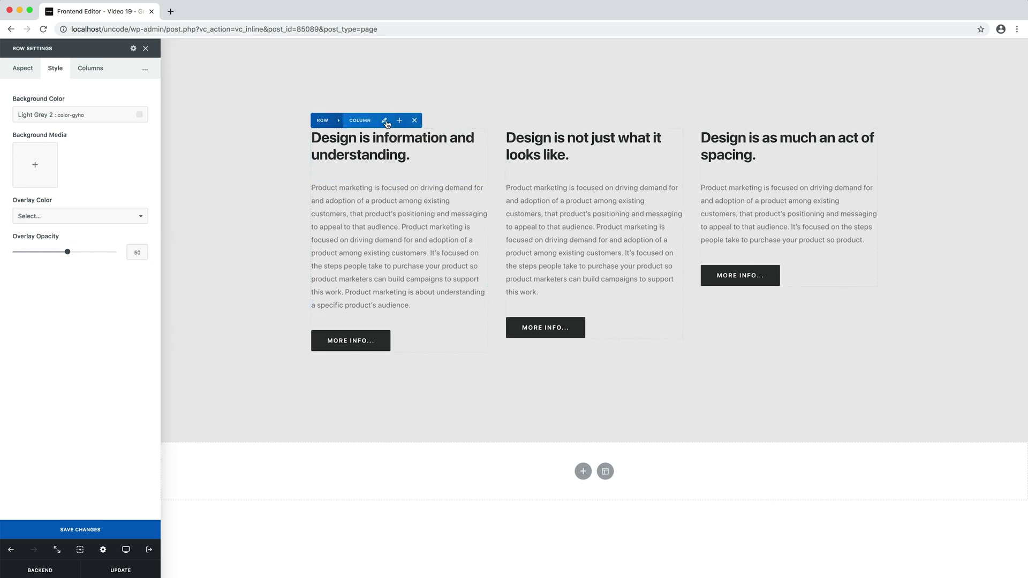
# Set the first column's Background Color to White.
pyautogui.click(395, 122)
pyautogui.click(55, 68)
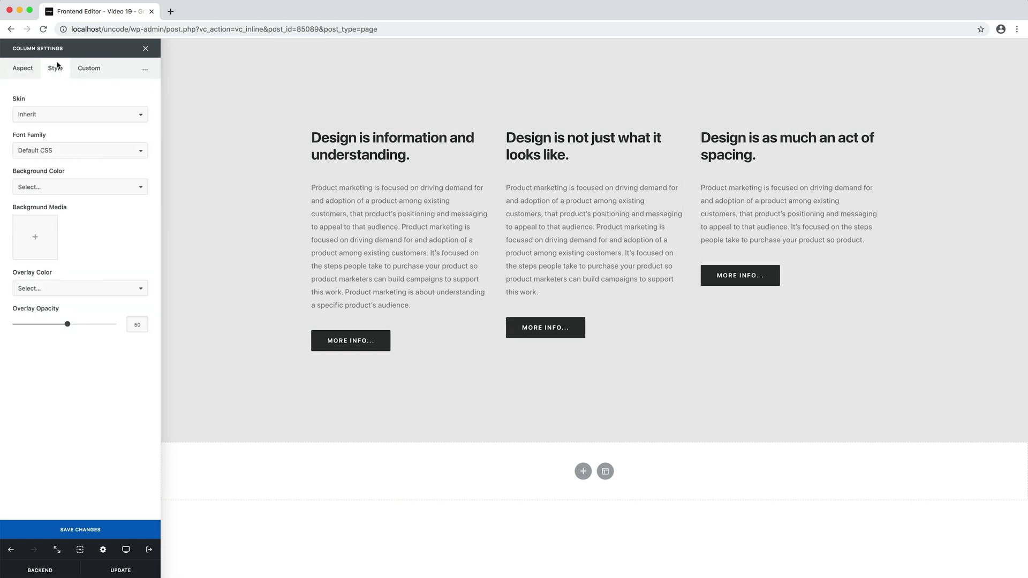
pyautogui.click(122, 186)
pyautogui.scroll(-3, 112, 263)
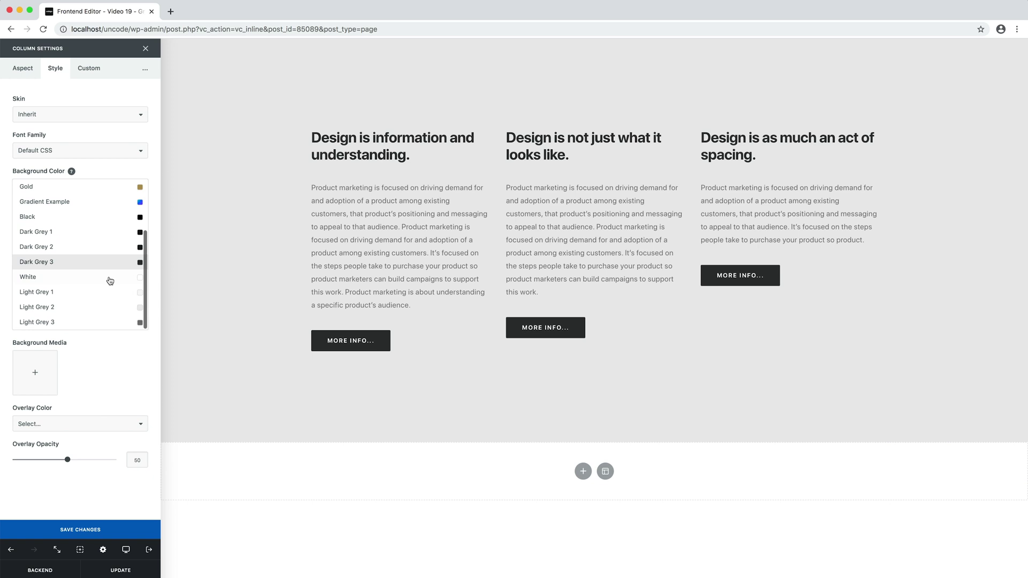
pyautogui.click(109, 280)
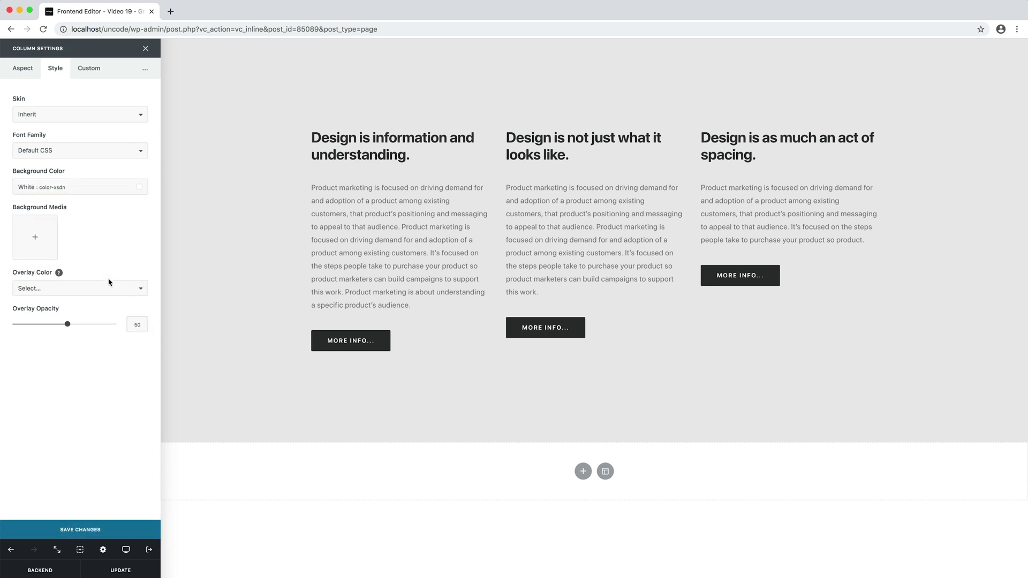
# Set the second column's Background Color to White.
pyautogui.click(541, 120)
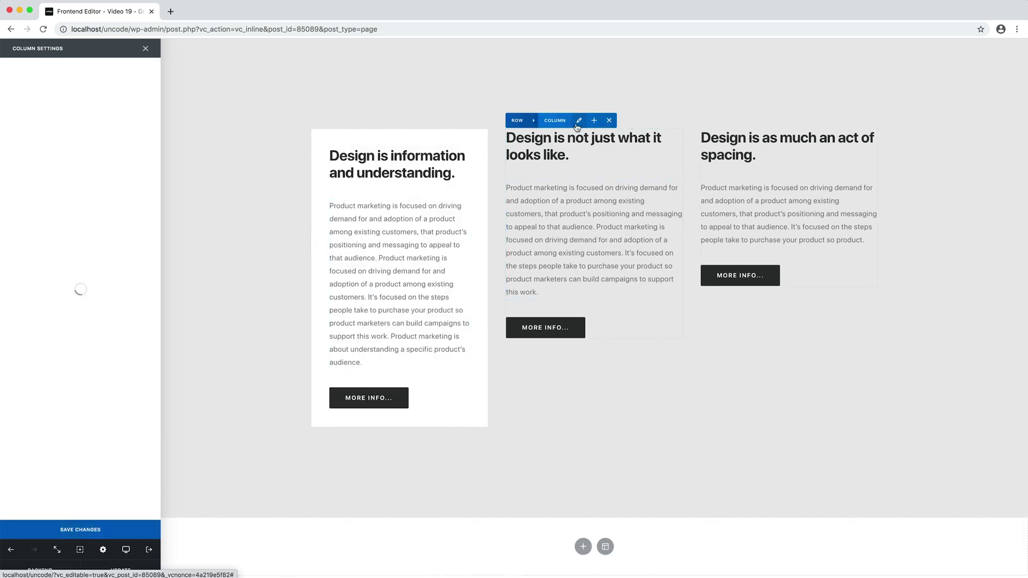
pyautogui.click(55, 68)
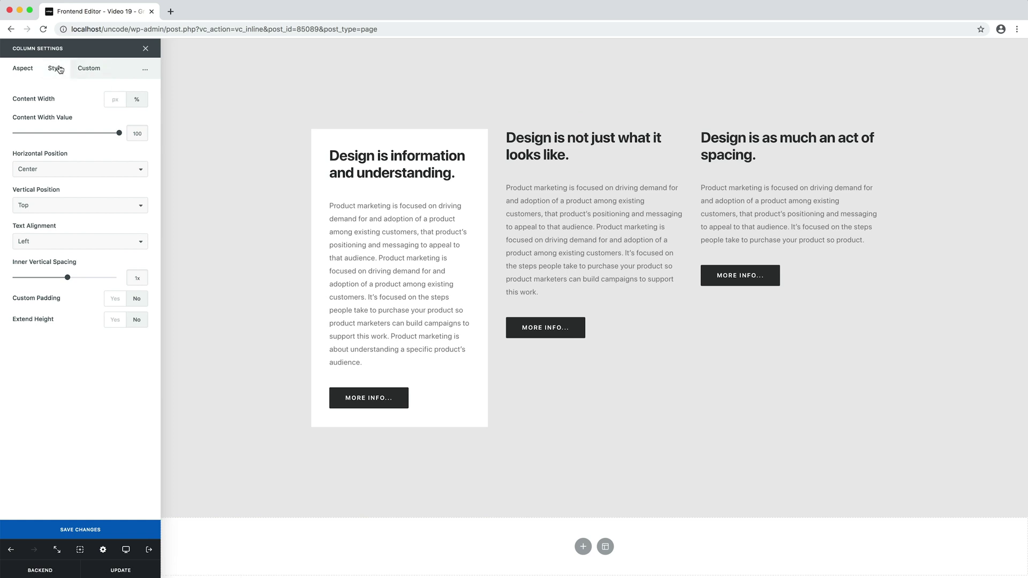
pyautogui.click(114, 187)
pyautogui.scroll(-5, 110, 235)
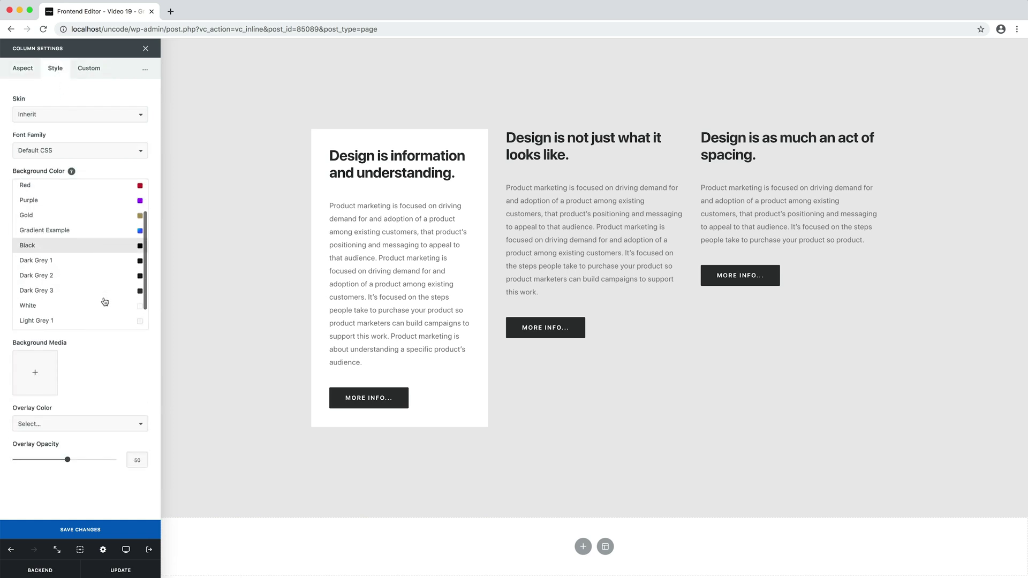
pyautogui.click(104, 282)
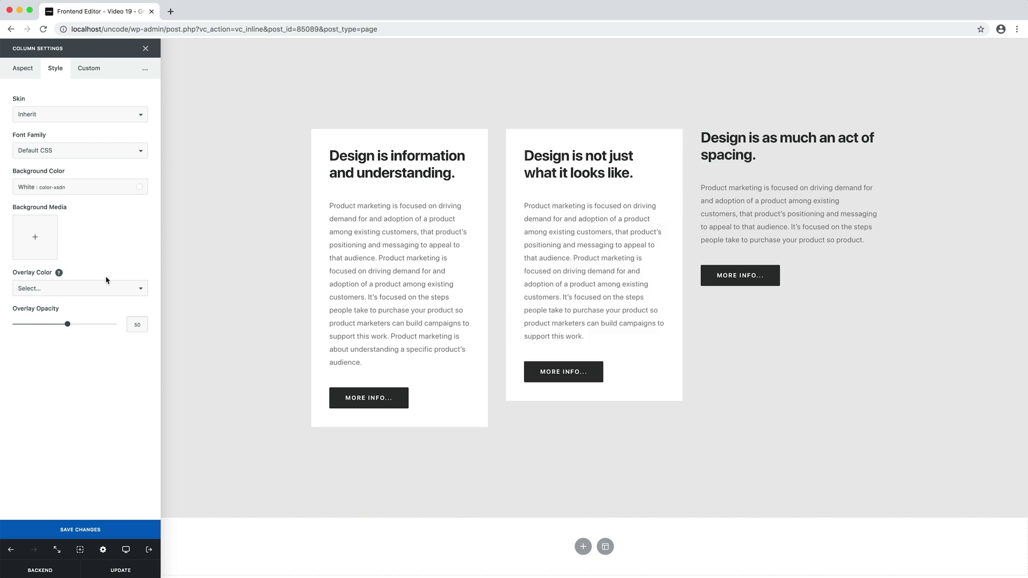
# Set the third column's Background Color to White.
pyautogui.click(774, 120)
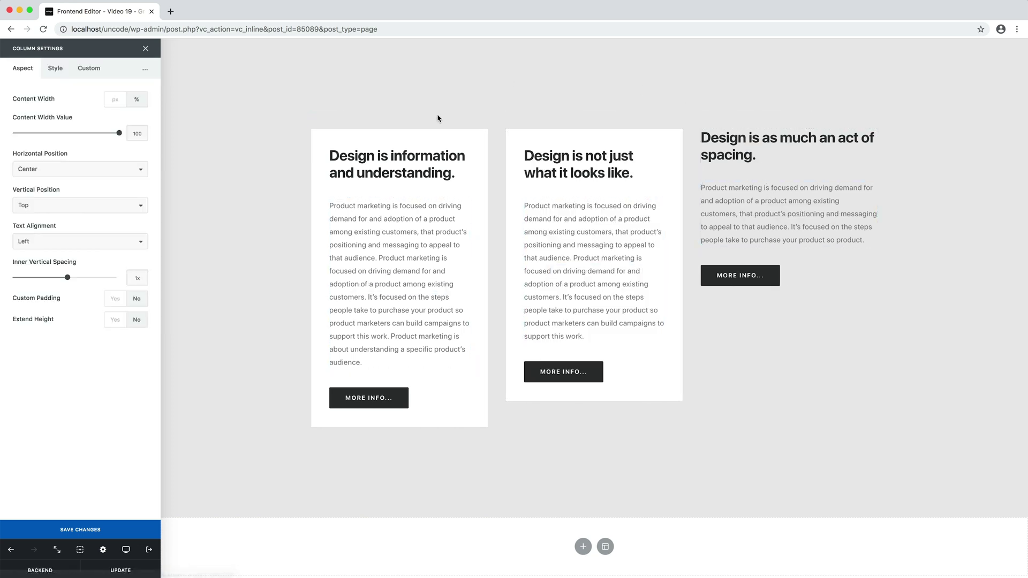
pyautogui.click(49, 74)
pyautogui.click(114, 187)
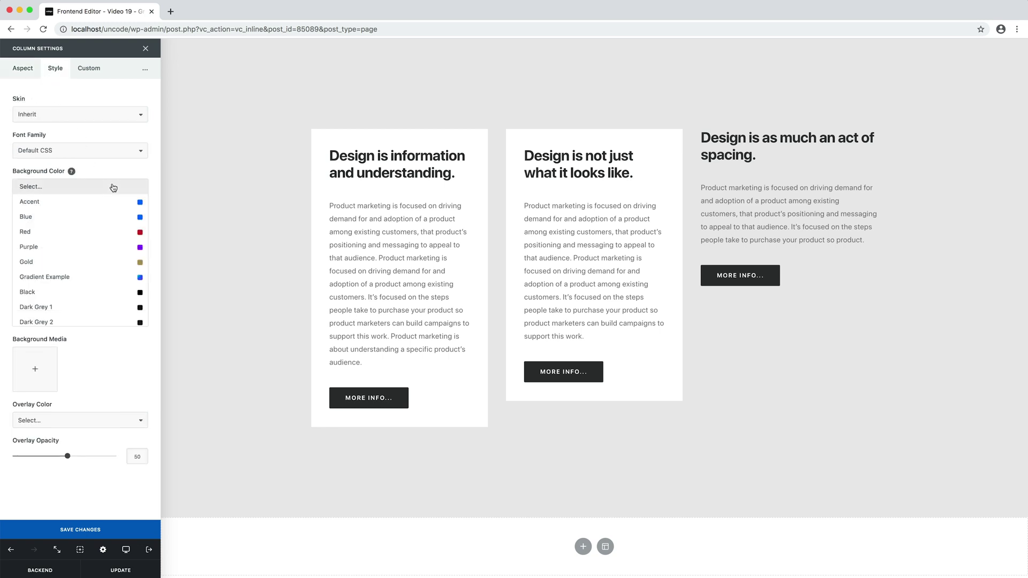
pyautogui.scroll(-3, 108, 267)
pyautogui.click(108, 282)
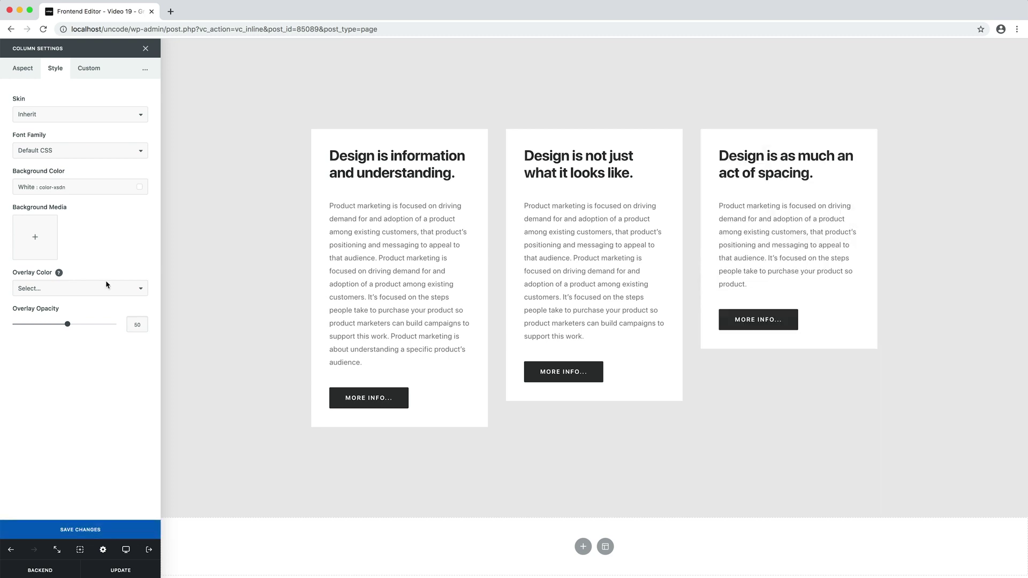
# In the row's Style settings, add Scene-Portfolio-Classic-min.jpg from the Media Library as Background Media.
pyautogui.moveTo(300, 149)
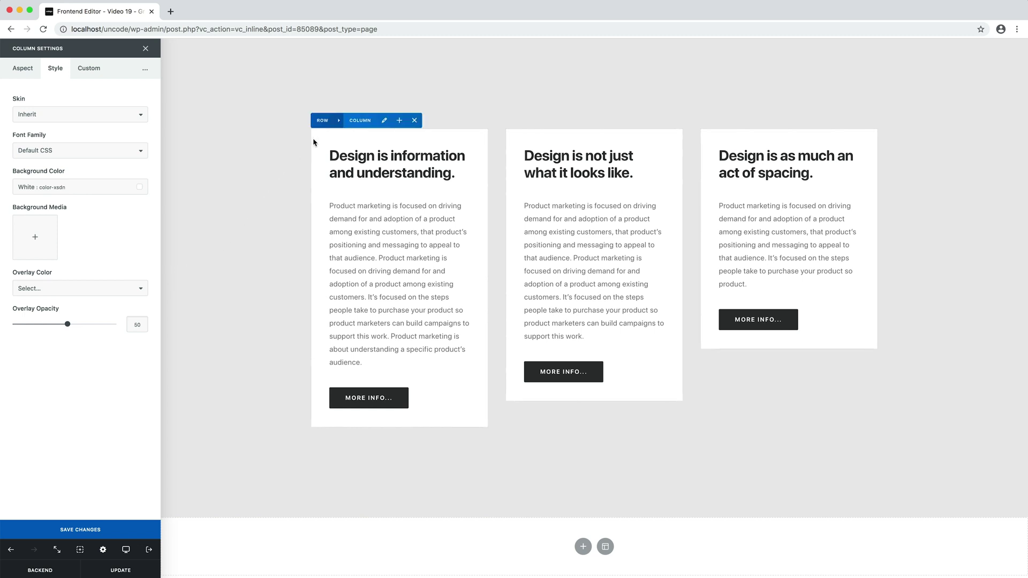
pyautogui.click(335, 123)
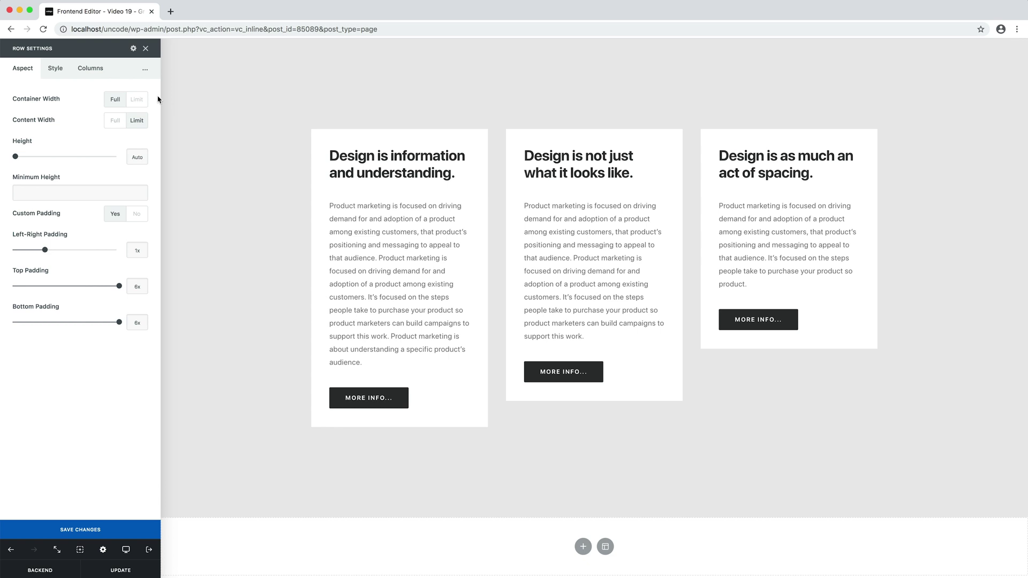
pyautogui.click(62, 71)
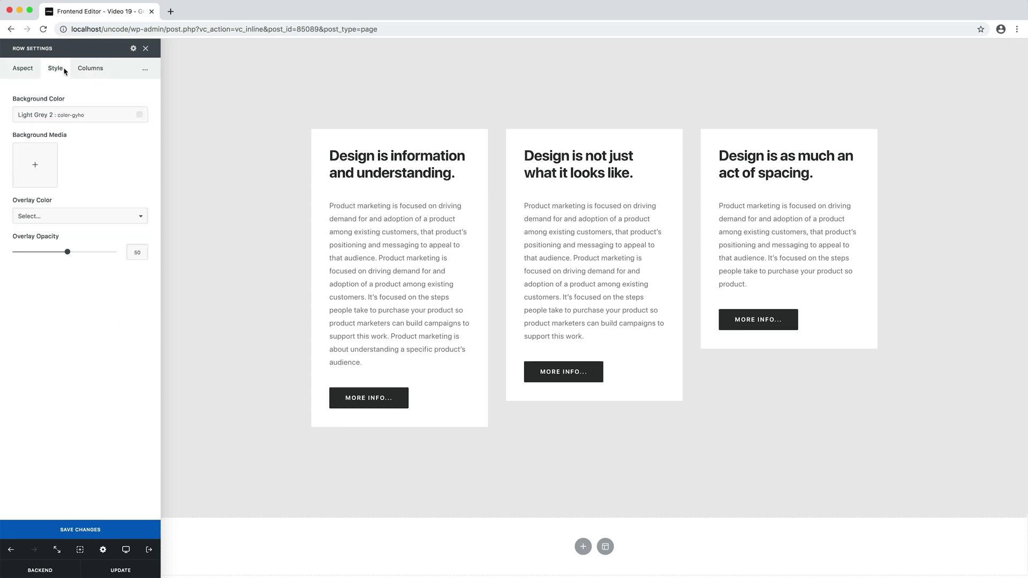
pyautogui.click(48, 154)
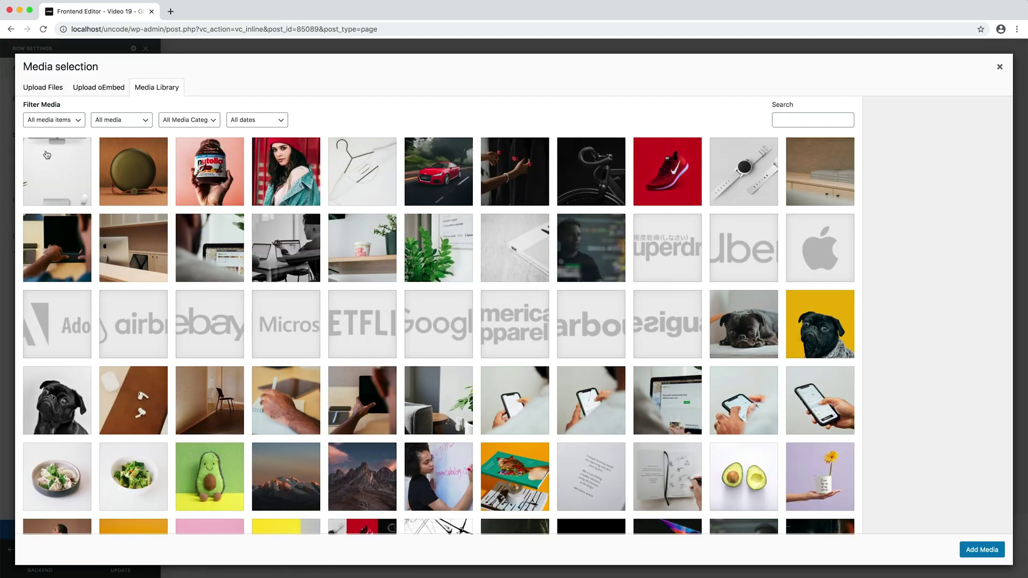
pyautogui.click(47, 155)
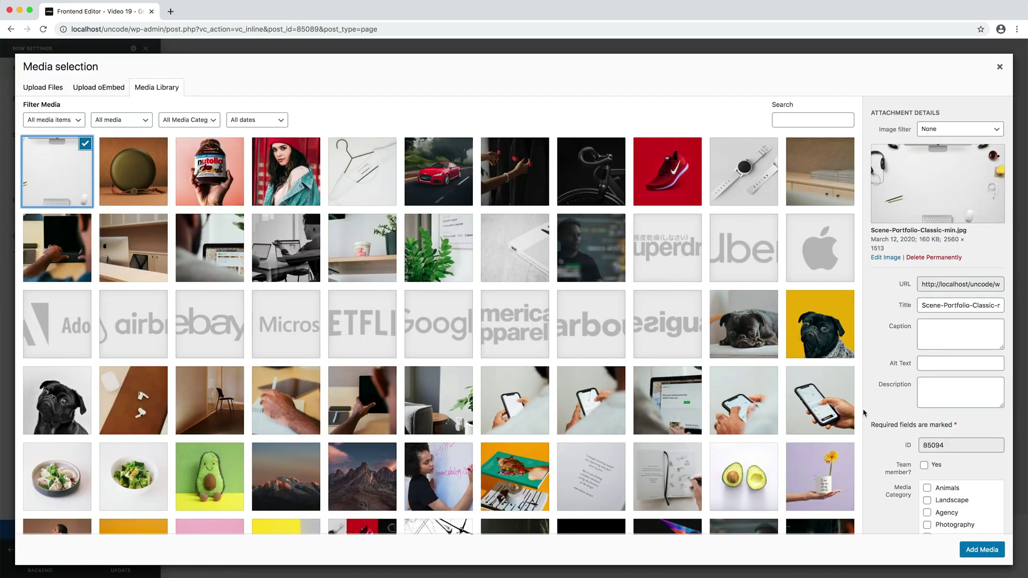
pyautogui.click(981, 549)
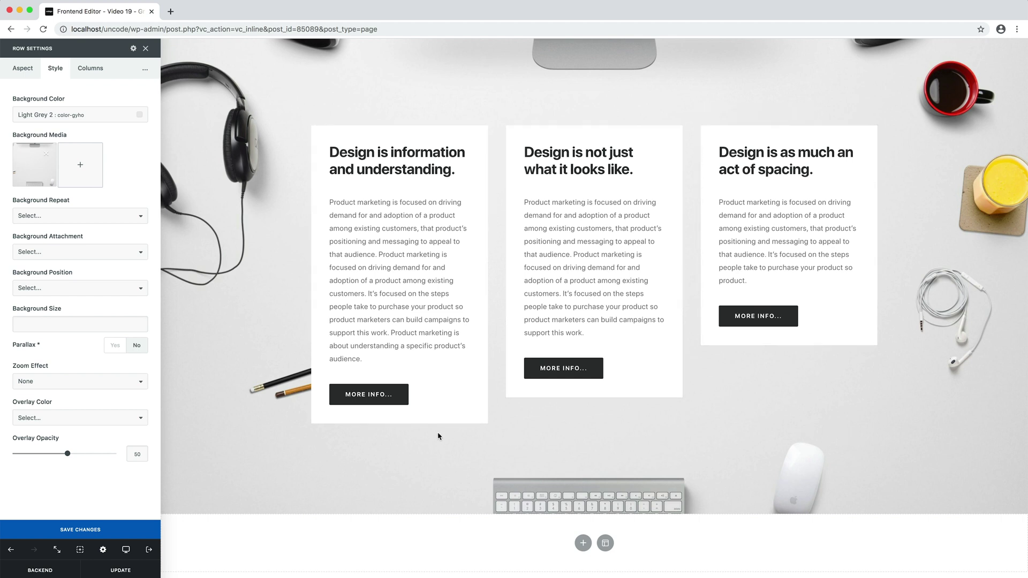
# Switch Parallax to Yes for the desk-photo background and scroll the page to preview it.
pyautogui.click(113, 350)
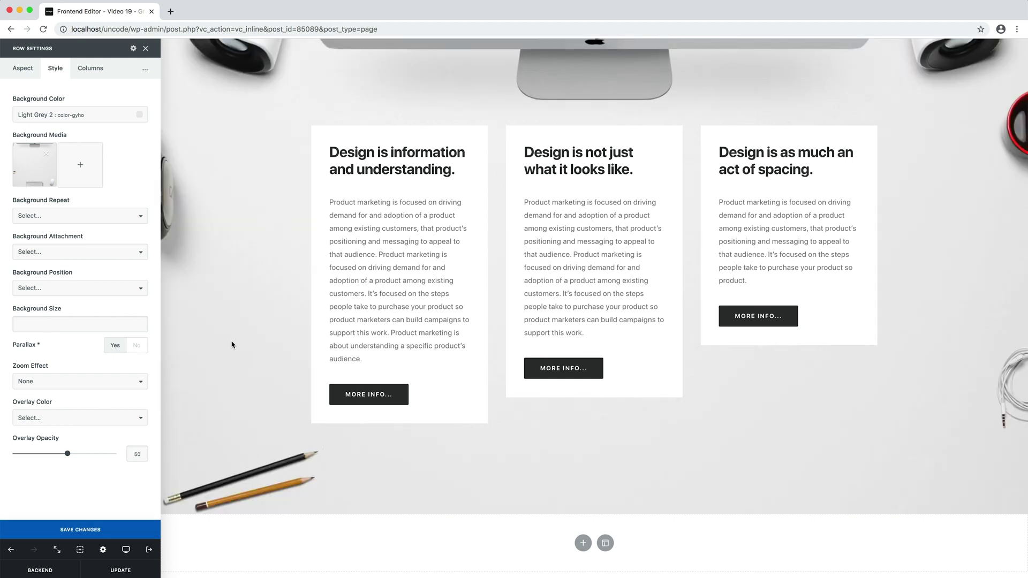
pyautogui.scroll(-5, 231, 344)
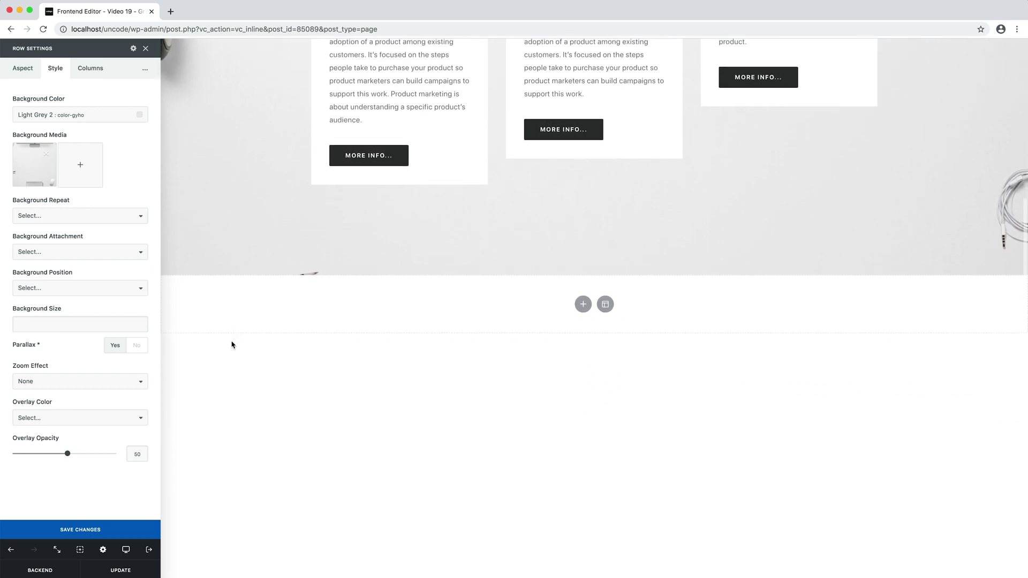
pyautogui.scroll(5, 231, 344)
pyautogui.scroll(-3, 230, 347)
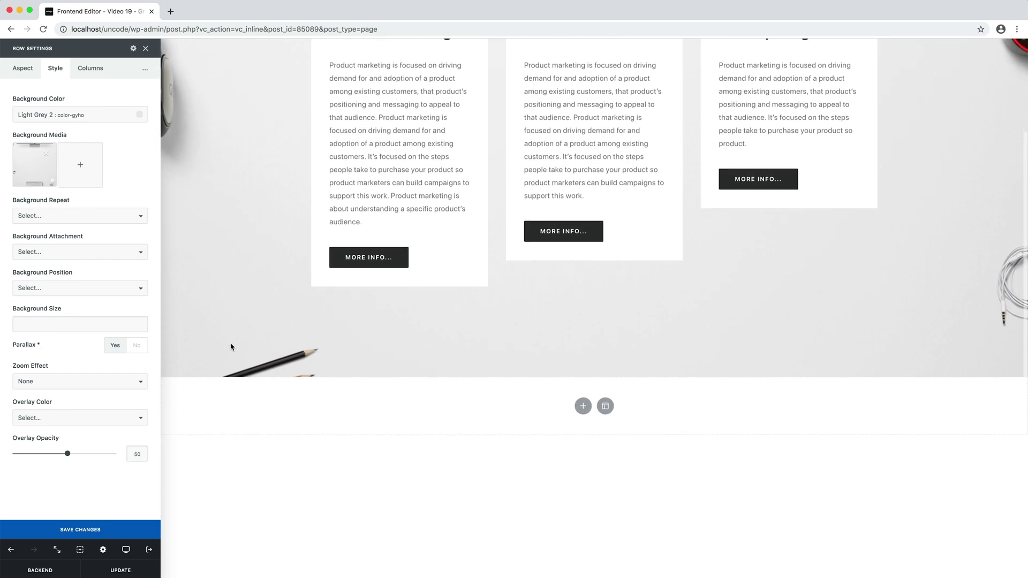
pyautogui.scroll(-3, 231, 346)
pyautogui.scroll(5, 231, 347)
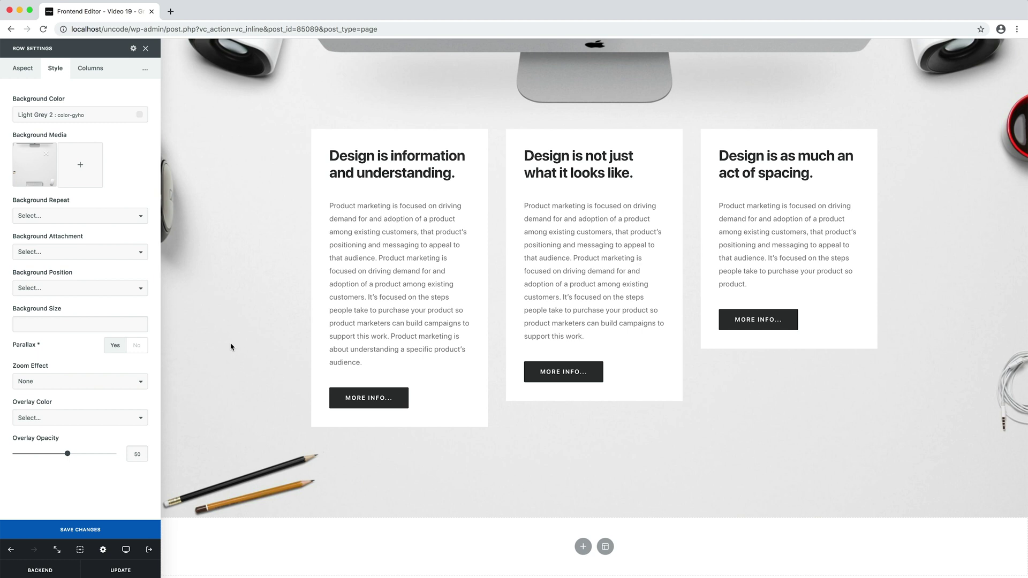
# Set the row's Overlay Color to Dark Grey 2 and lower Overlay Opacity from 50 to 25.
pyautogui.click(128, 424)
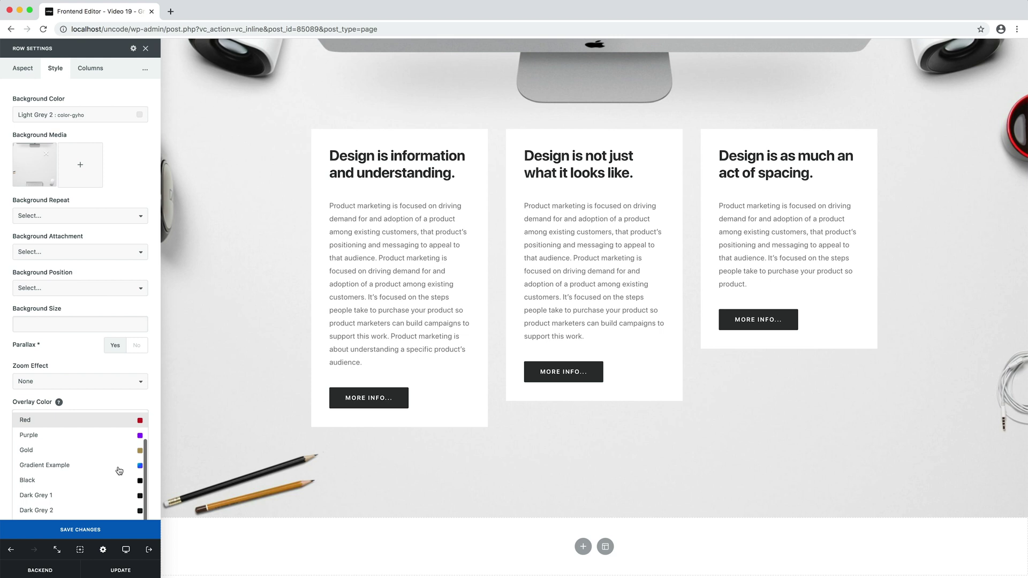
pyautogui.scroll(-2, 119, 471)
pyautogui.click(115, 476)
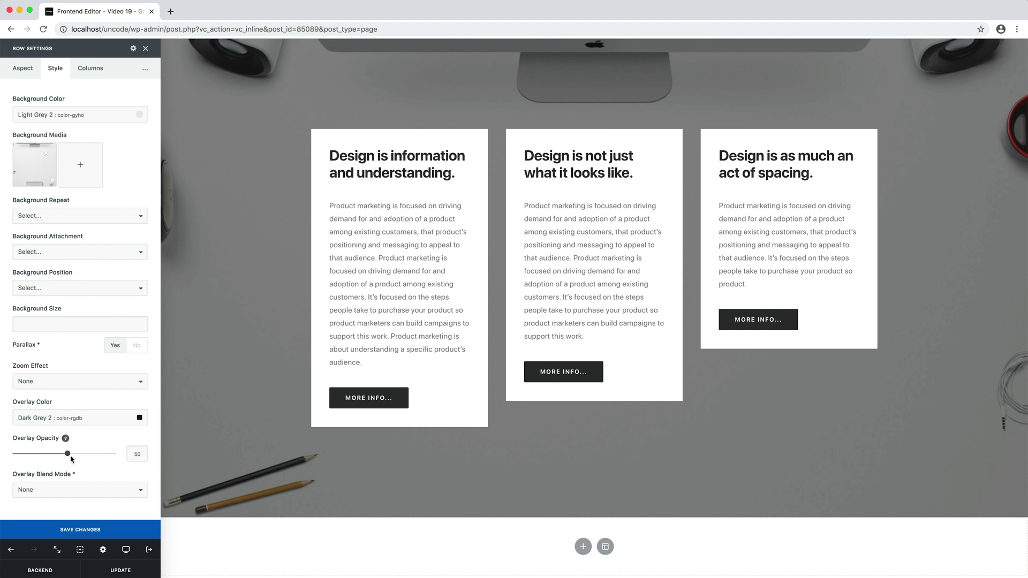
pyautogui.moveTo(68, 454); pyautogui.dragTo(41, 455)
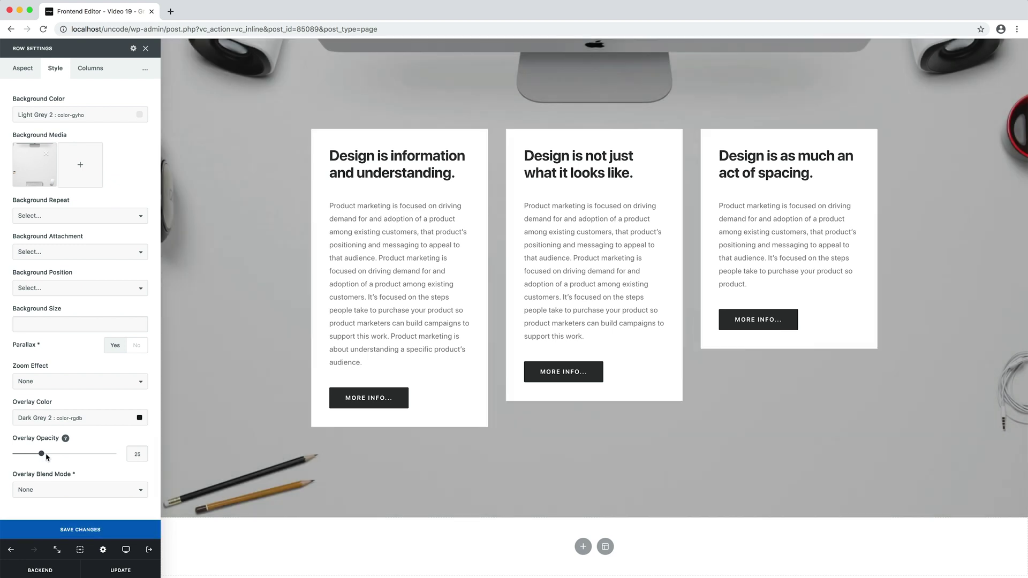
# Try the Overlay and Color dodge blend modes, saving along the way, and settle on Soft light.
pyautogui.click(102, 489)
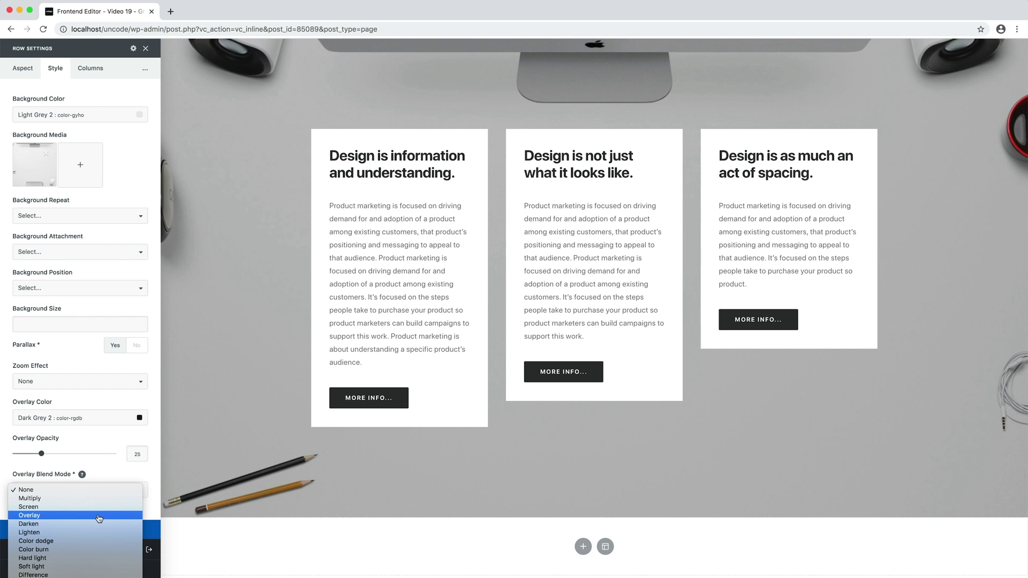
pyautogui.click(99, 515)
pyautogui.click(99, 522)
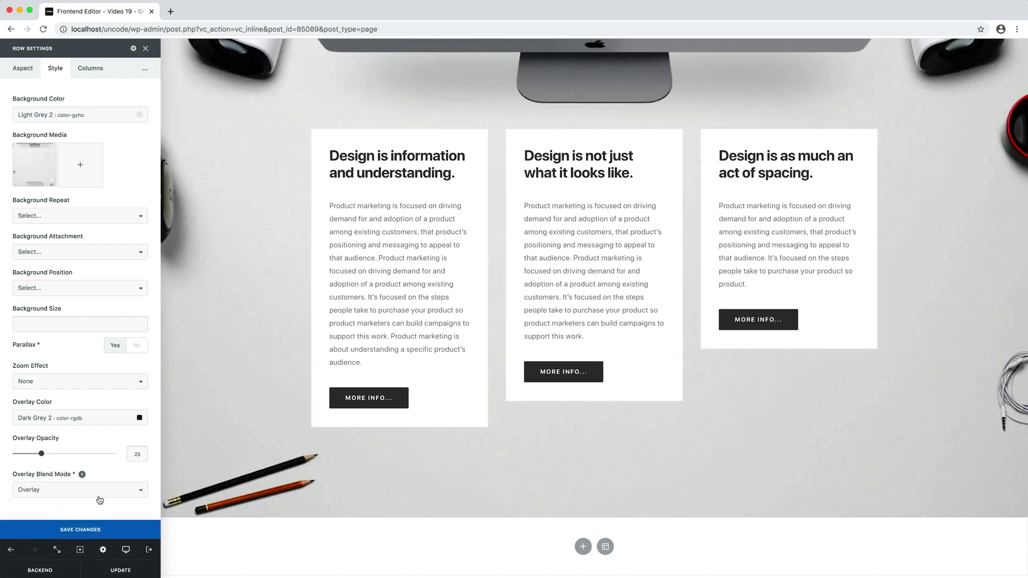
pyautogui.click(100, 494)
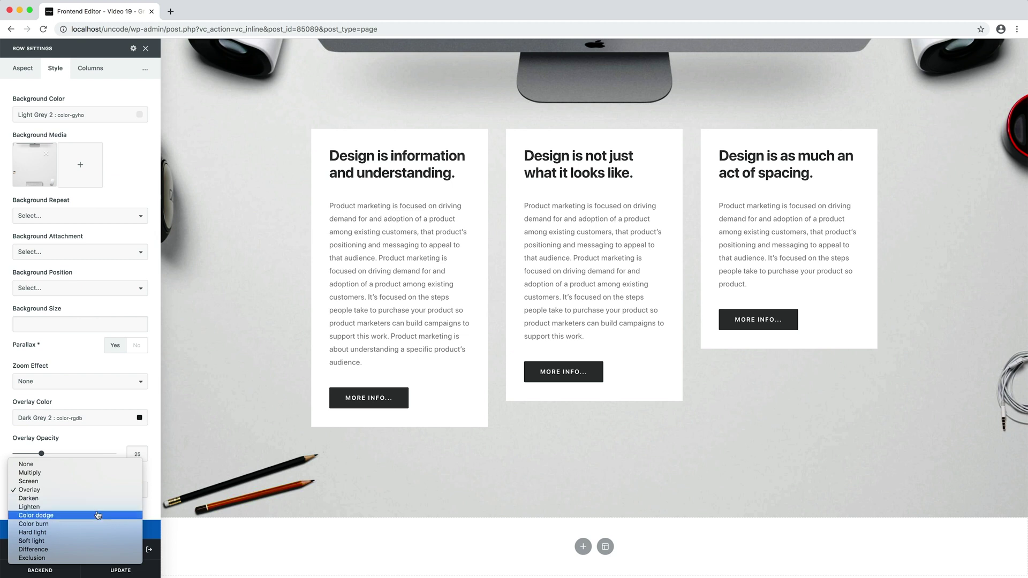
pyautogui.click(97, 515)
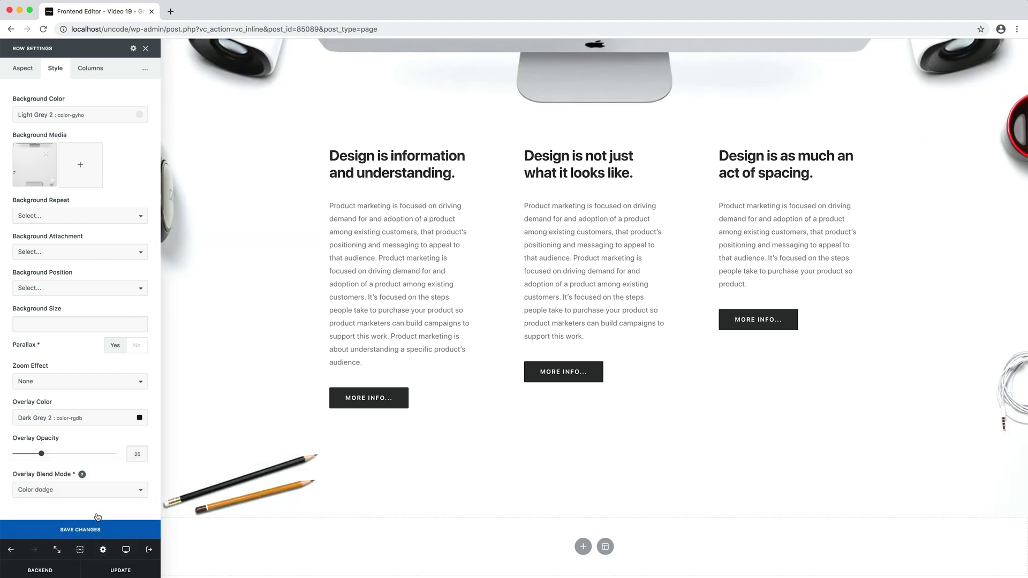
pyautogui.click(98, 491)
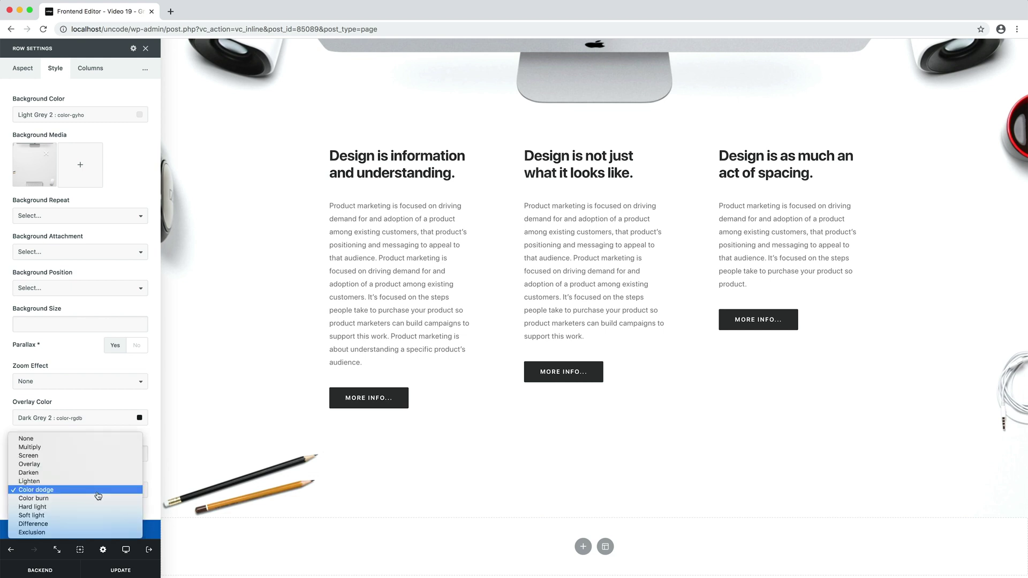
pyautogui.click(95, 514)
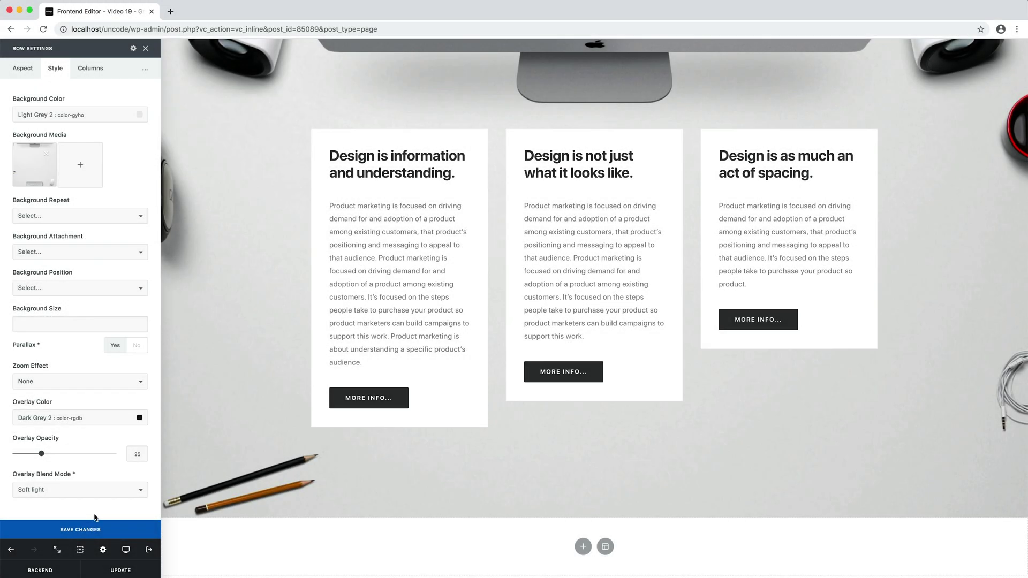
# Float the editing panel, close the Row Settings window, and dock the editor back into the sidebar.
pyautogui.click(57, 550)
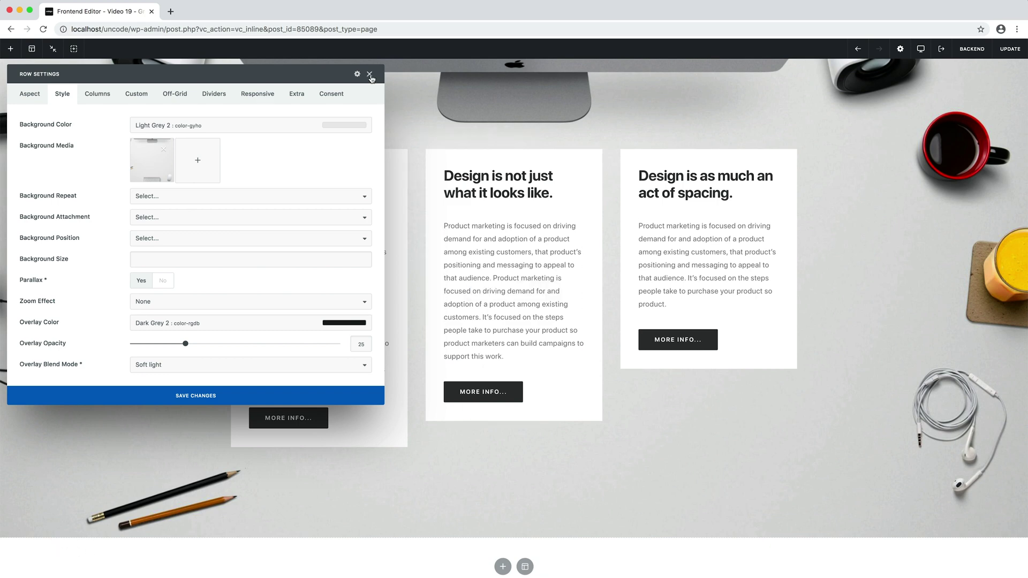
pyautogui.moveTo(305, 77); pyautogui.dragTo(328, 76)
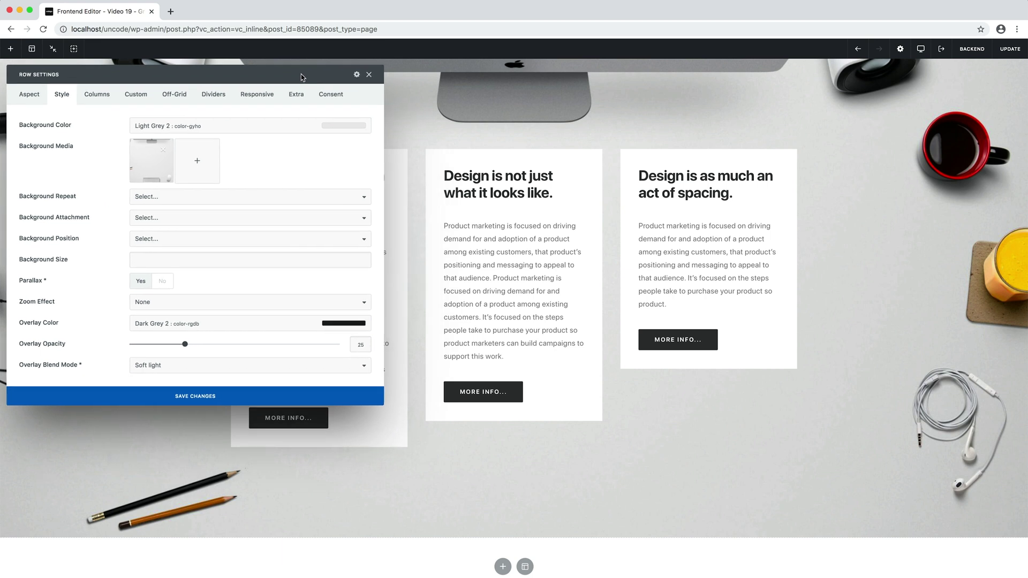
pyautogui.click(369, 74)
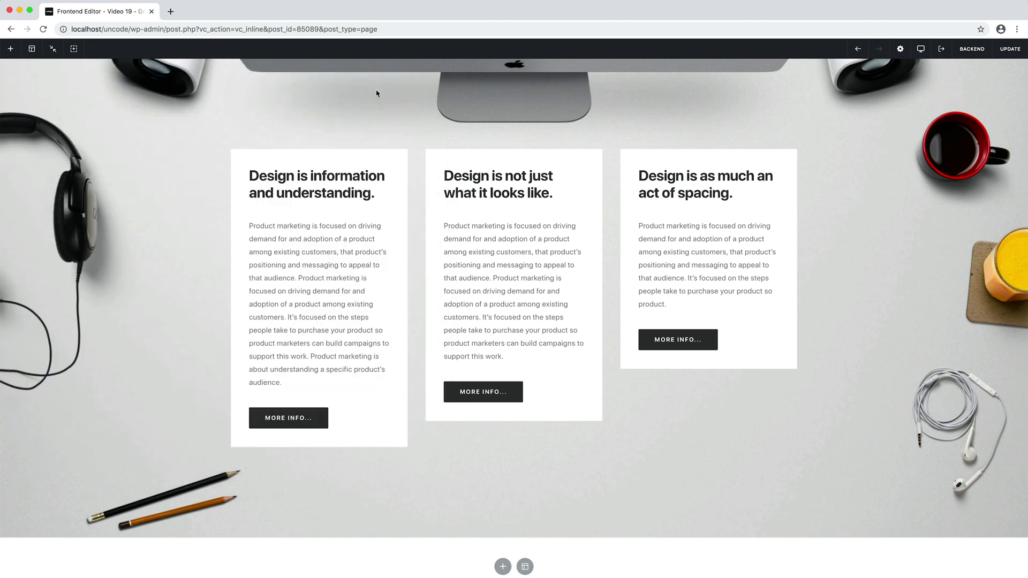
pyautogui.click(53, 50)
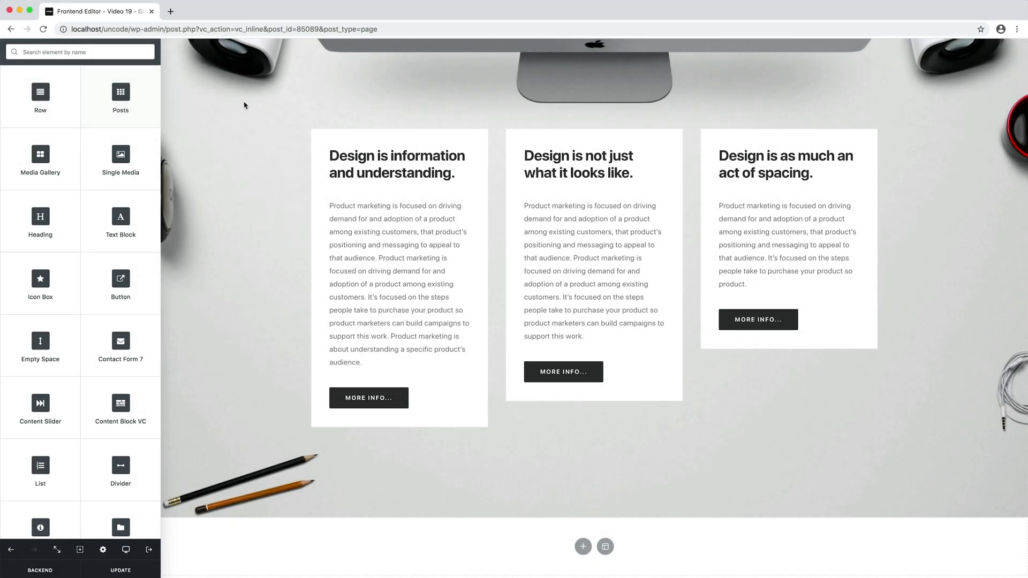
# Reopen the row's Columns options and toggle Columns Equal Height to Yes, then back to No.
pyautogui.moveTo(332, 144)
pyautogui.click(341, 121)
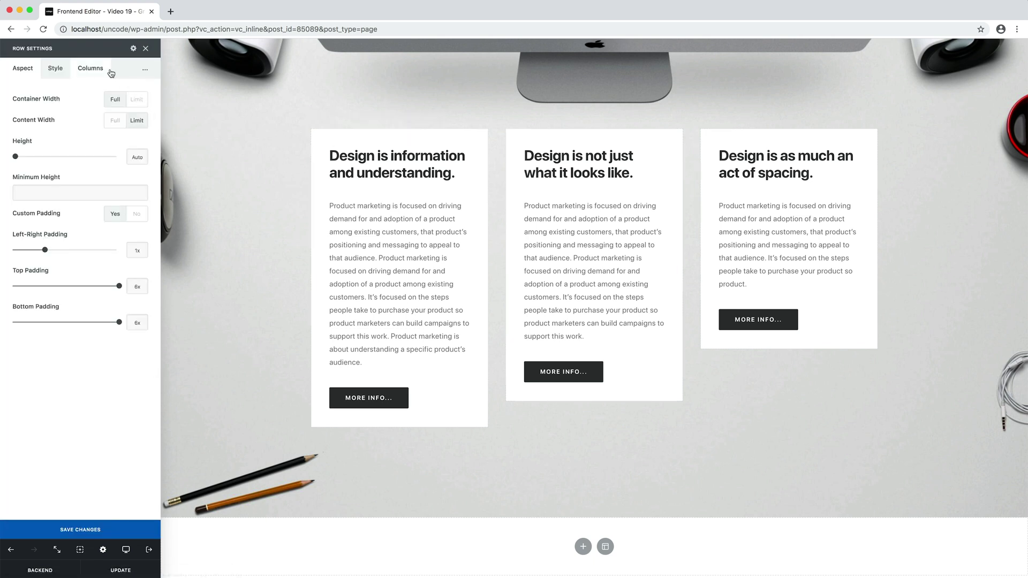
pyautogui.click(92, 69)
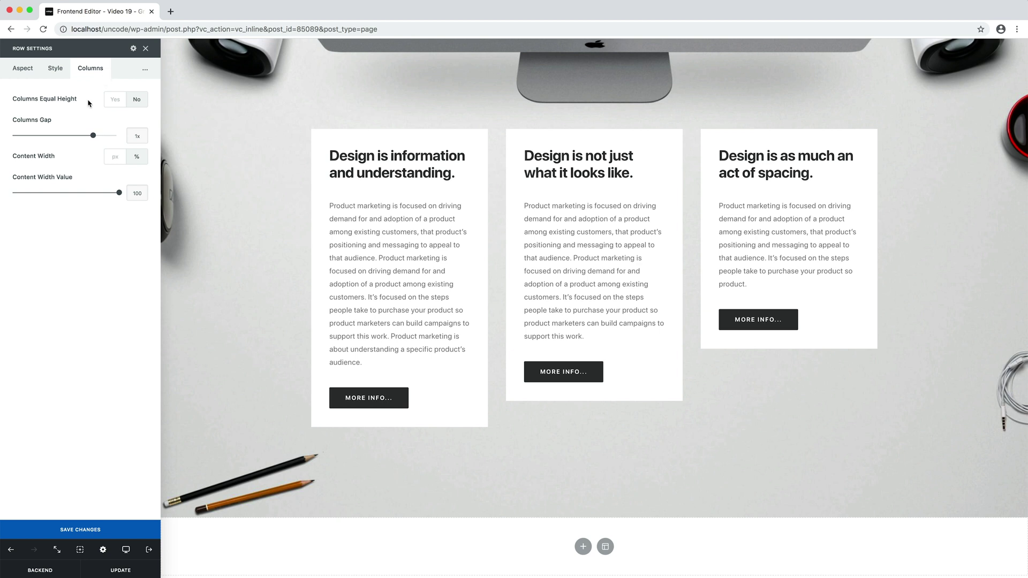
pyautogui.click(110, 102)
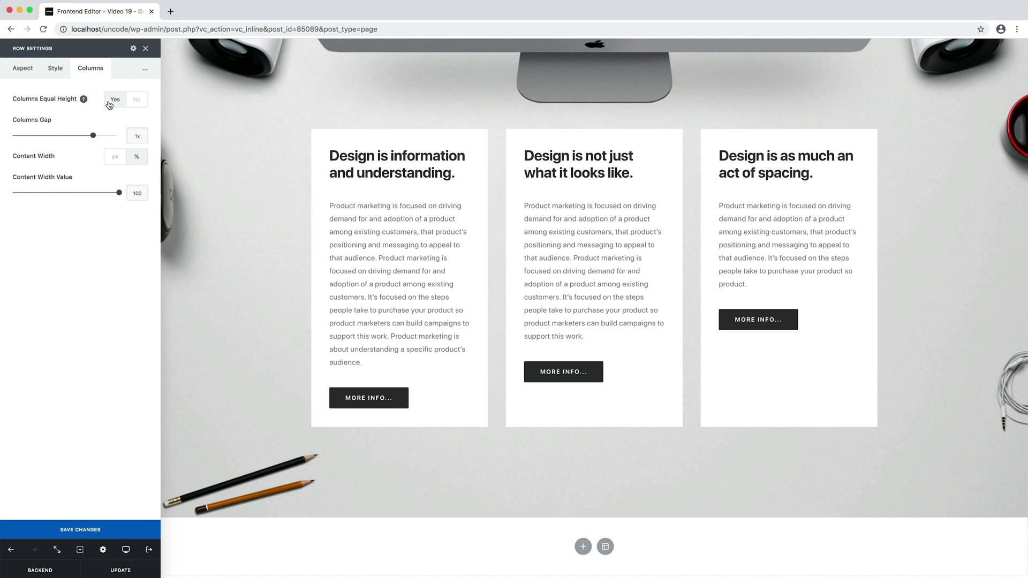
pyautogui.click(140, 103)
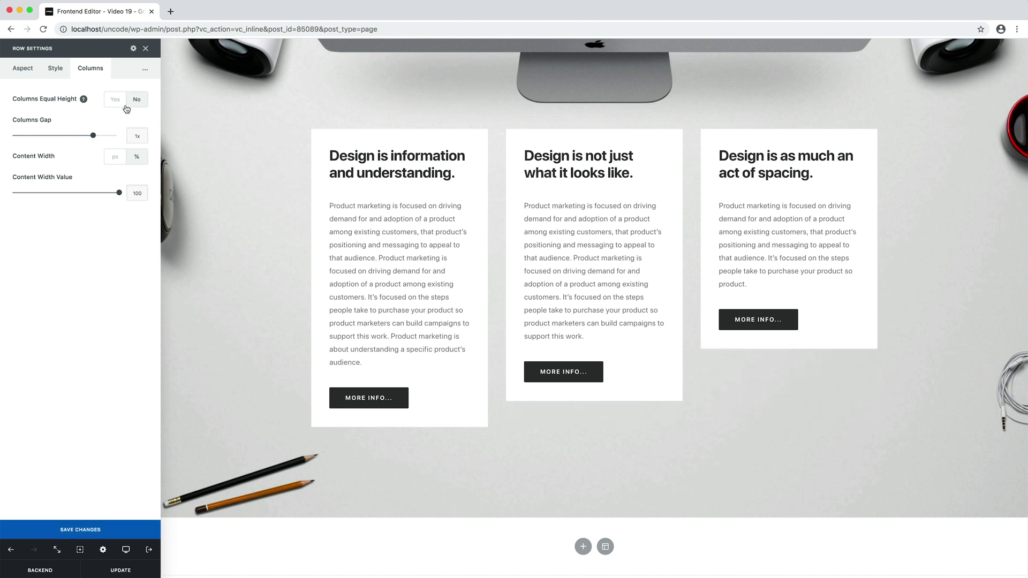
# Set the Columns Gap to 0.5x after trying 2x and 1px.
pyautogui.moveTo(95, 138); pyautogui.dragTo(117, 138)
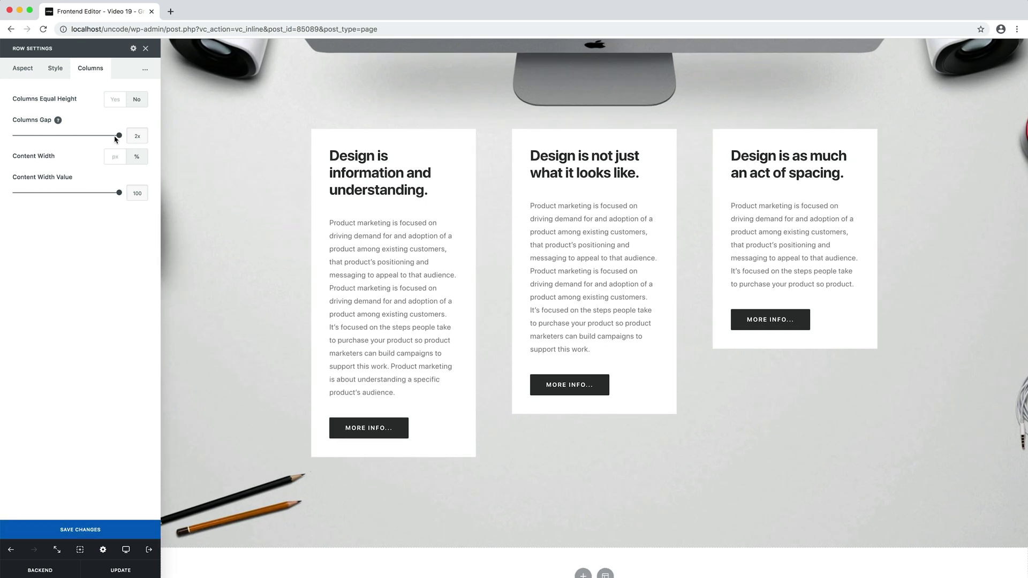
pyautogui.moveTo(119, 137); pyautogui.dragTo(42, 138)
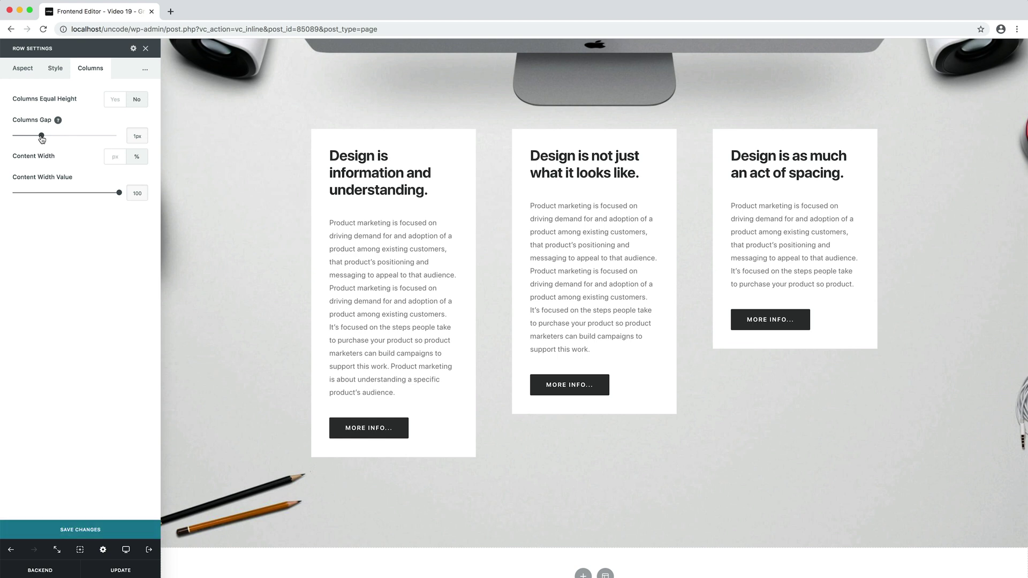
pyautogui.moveTo(42, 138); pyautogui.dragTo(62, 139)
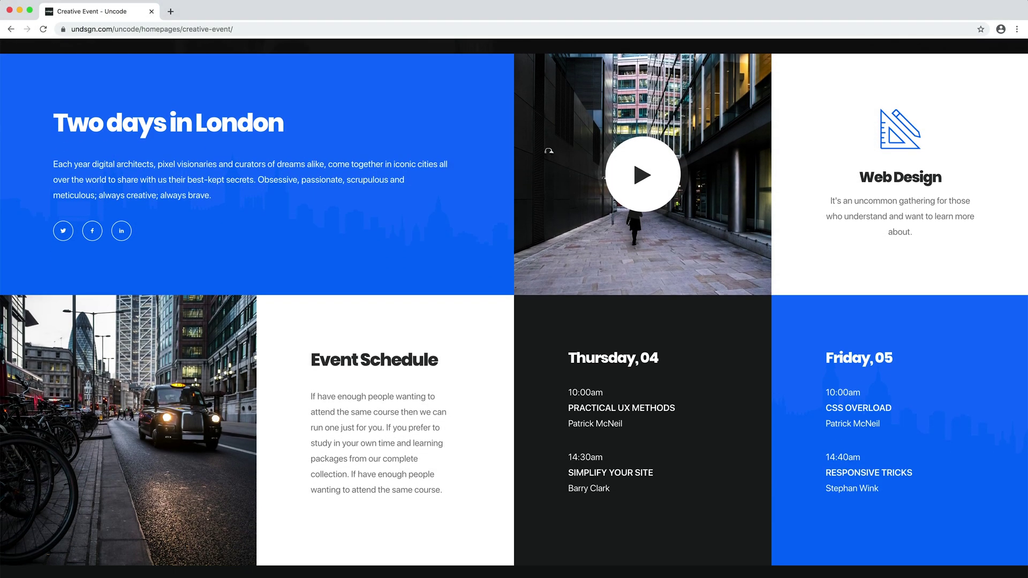
pyautogui.scroll(-8, 514, 308)
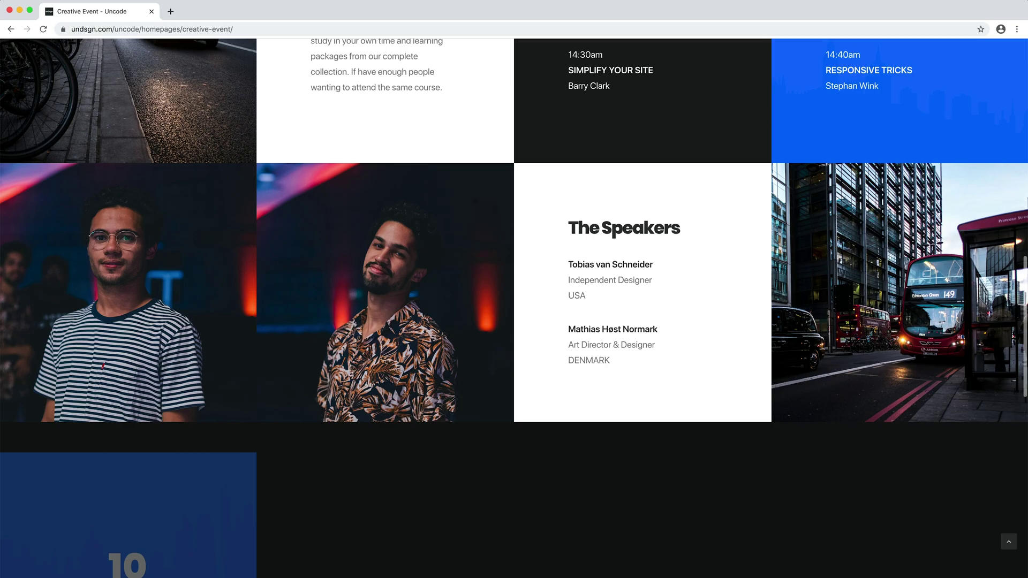
pyautogui.scroll(-8, 513, 309)
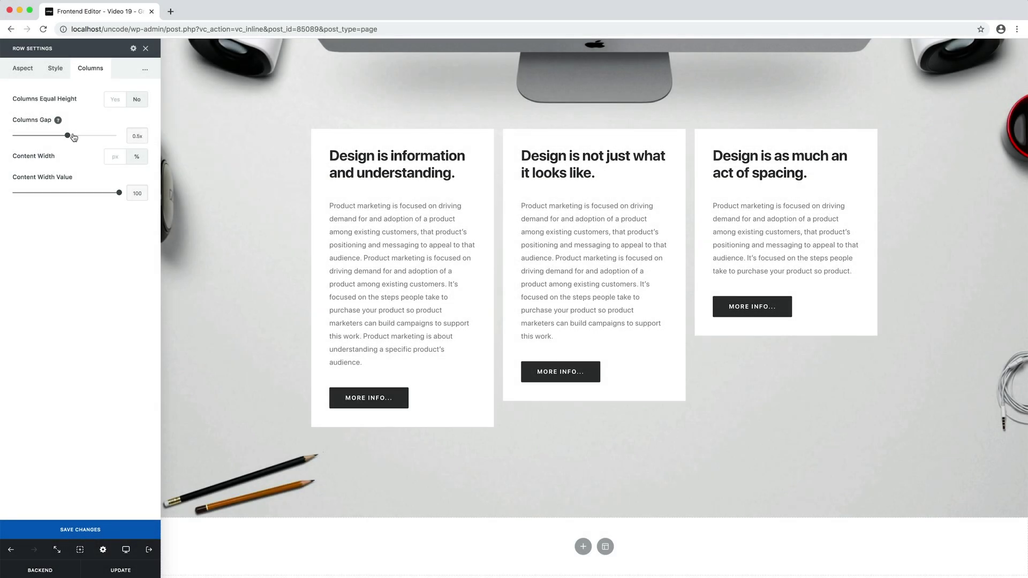
# Look through the row's Custom and Off-Grid settings tabs.
pyautogui.click(145, 68)
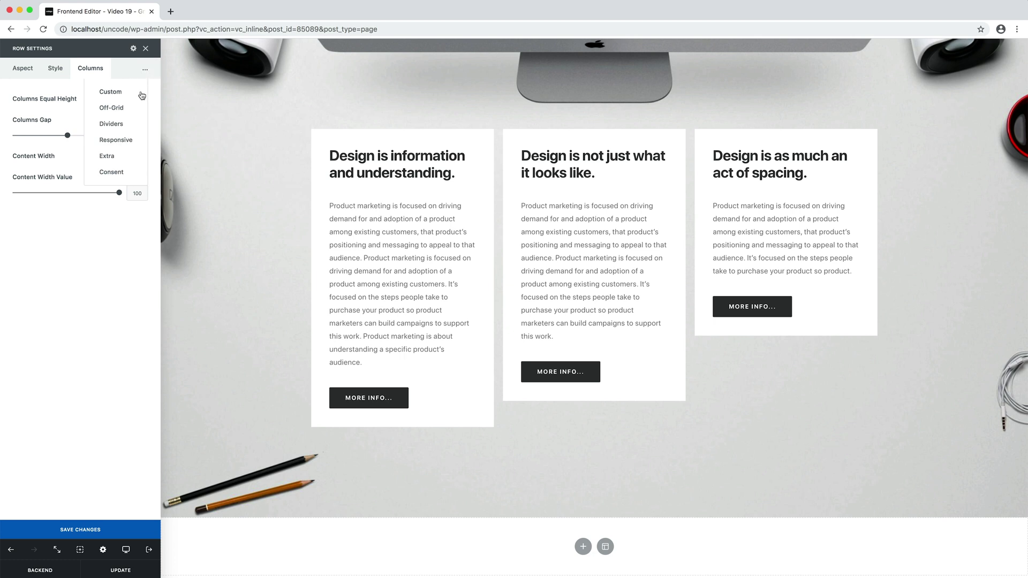
pyautogui.click(142, 95)
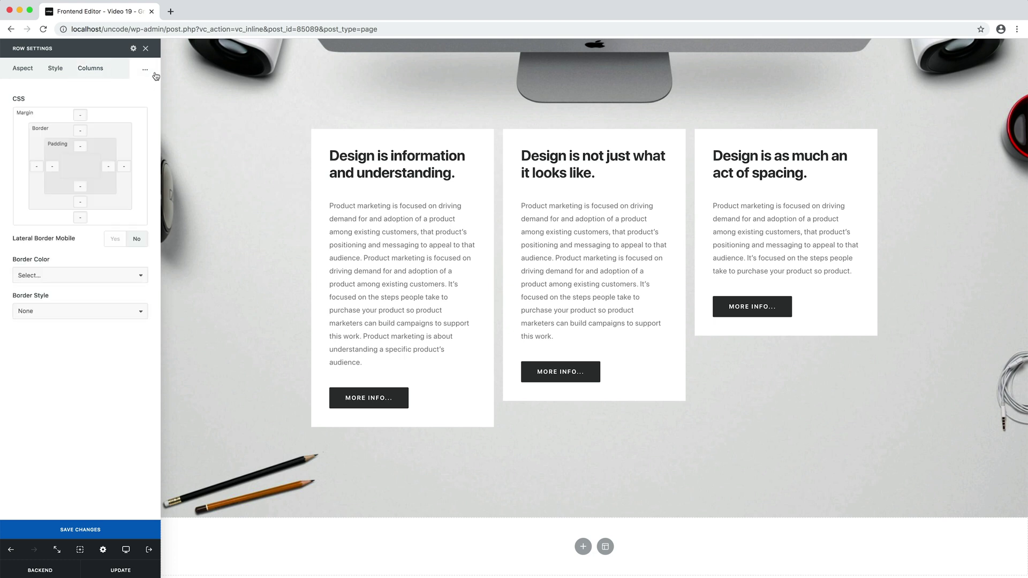
pyautogui.click(152, 74)
pyautogui.click(140, 110)
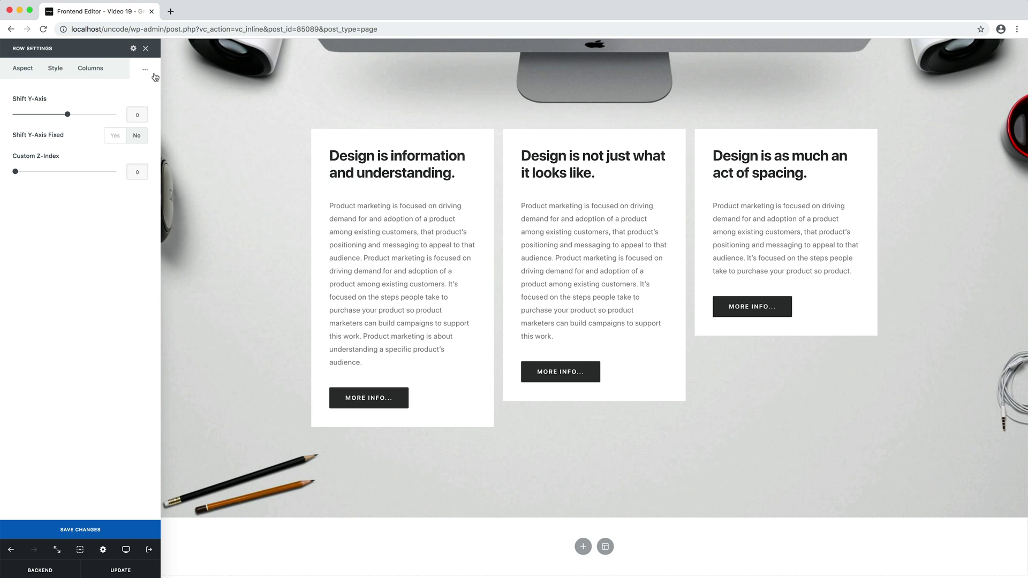
# In the Dividers settings, set the Top Shape Divider to Default.
pyautogui.click(153, 75)
pyautogui.click(134, 123)
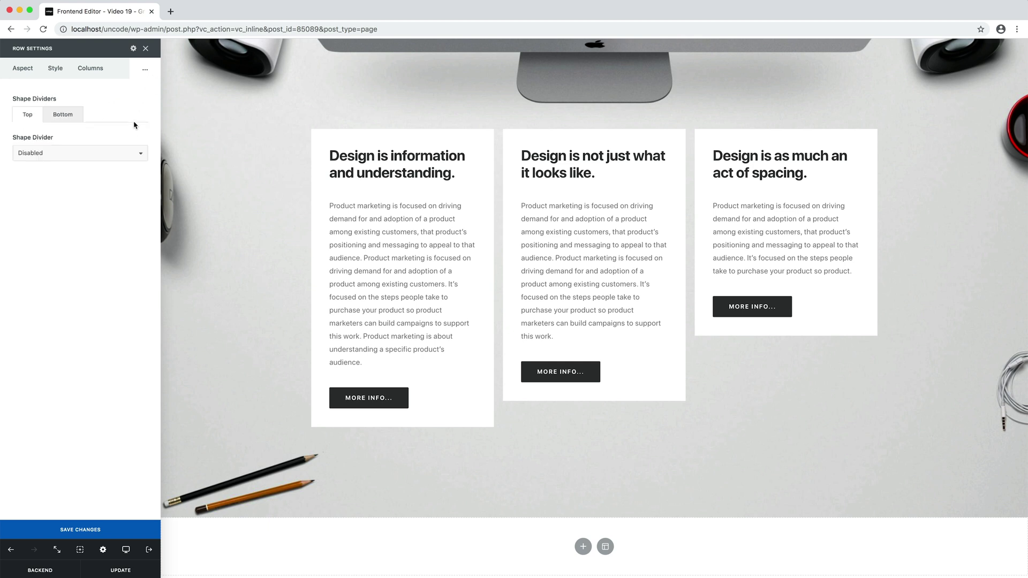
pyautogui.click(94, 156)
pyautogui.click(92, 165)
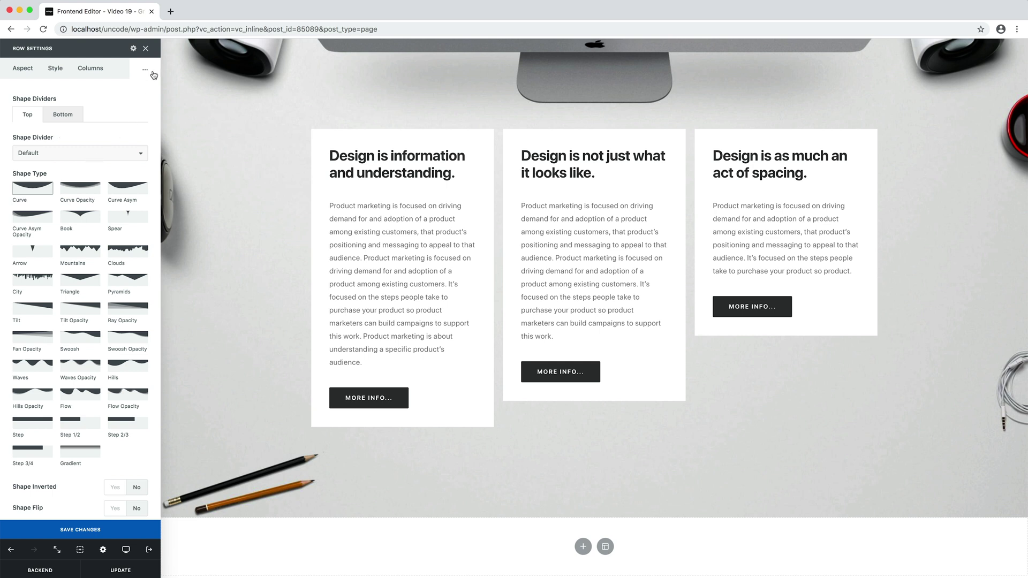
pyautogui.click(154, 75)
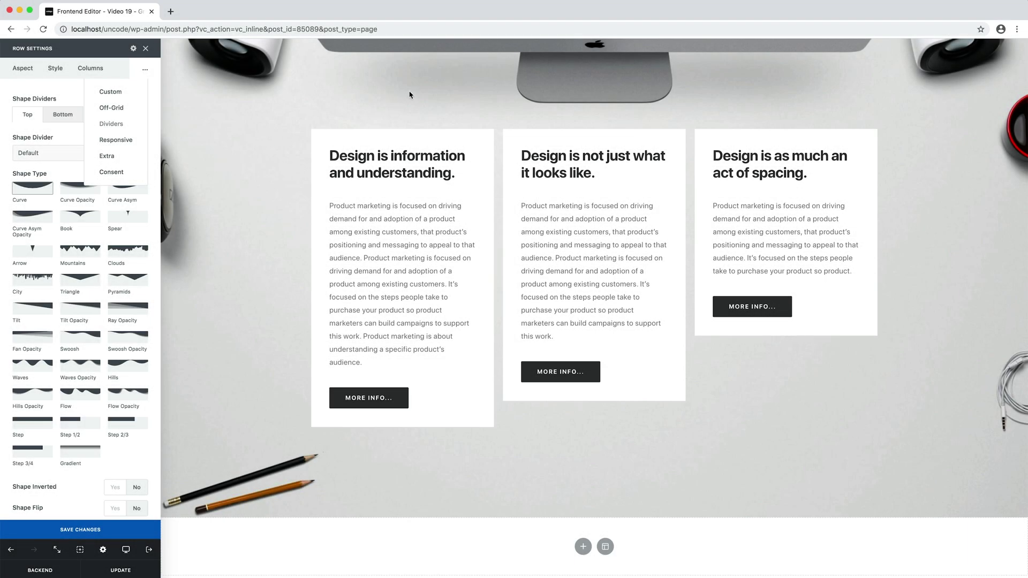
pyautogui.moveTo(773, 191)
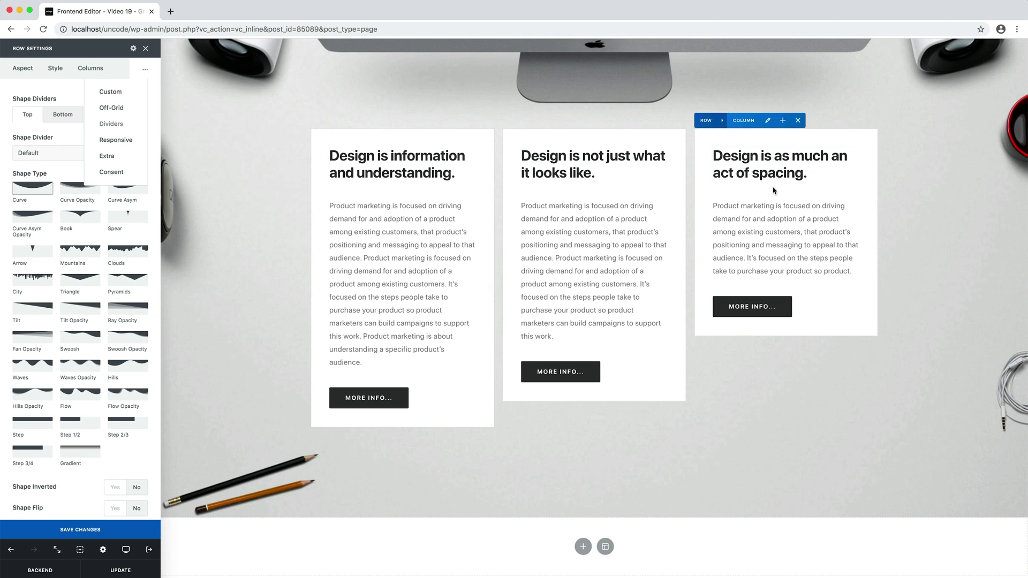
# In the third column's settings, set content width to 65% with Left horizontal position.
pyautogui.click(767, 121)
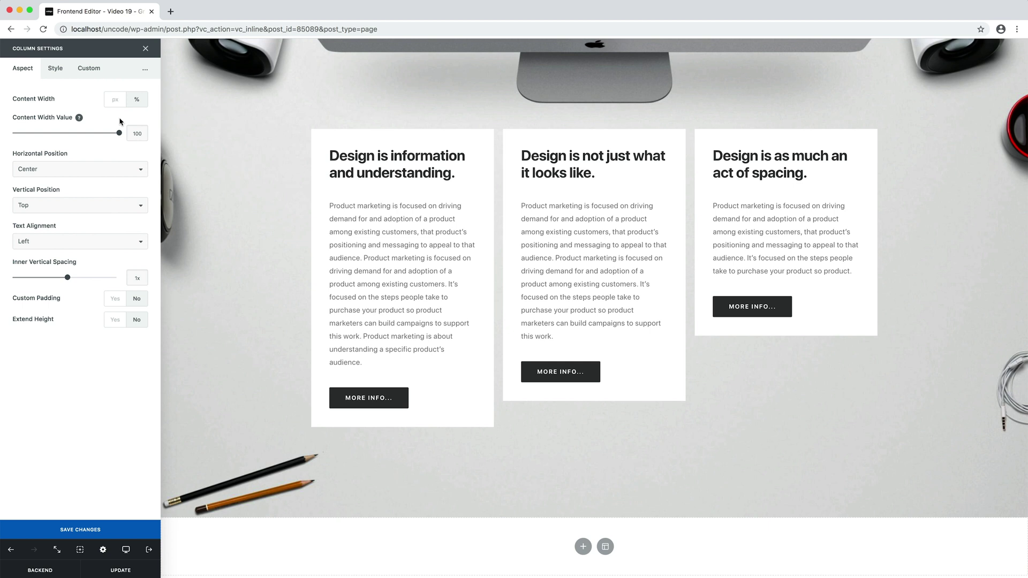
pyautogui.click(116, 102)
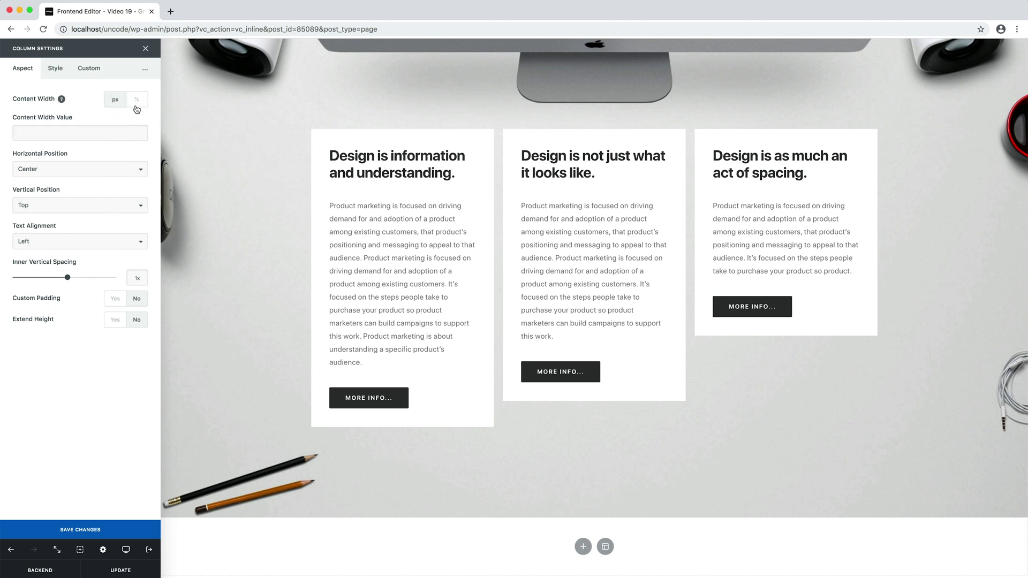
pyautogui.click(138, 109)
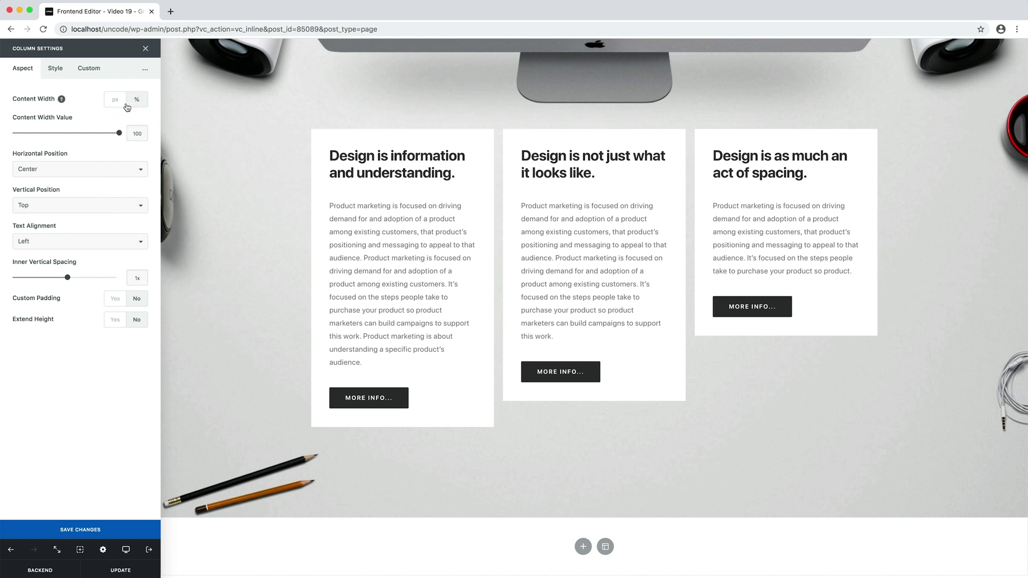
pyautogui.moveTo(76, 134); pyautogui.dragTo(82, 134)
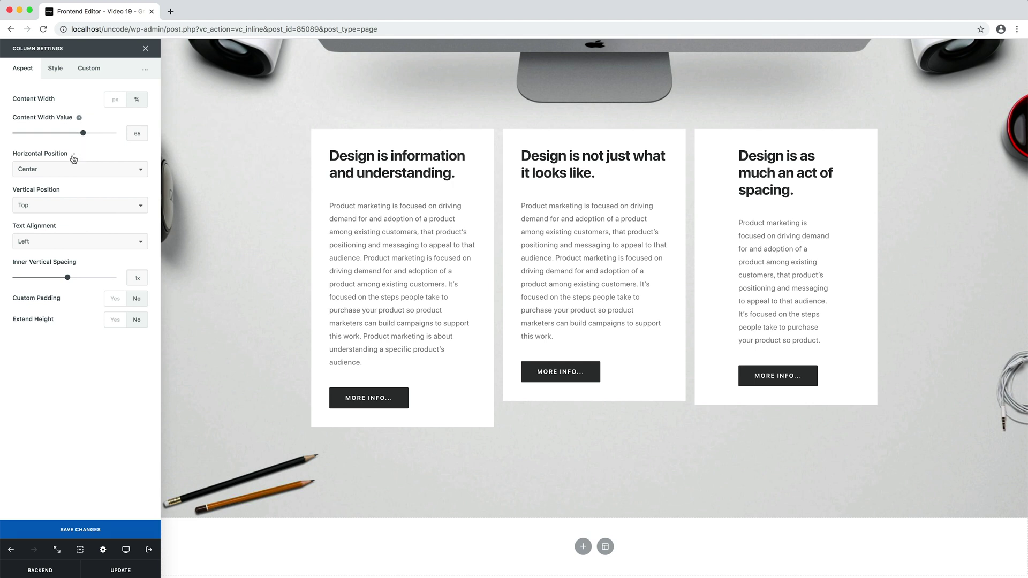
pyautogui.click(59, 168)
pyautogui.click(59, 160)
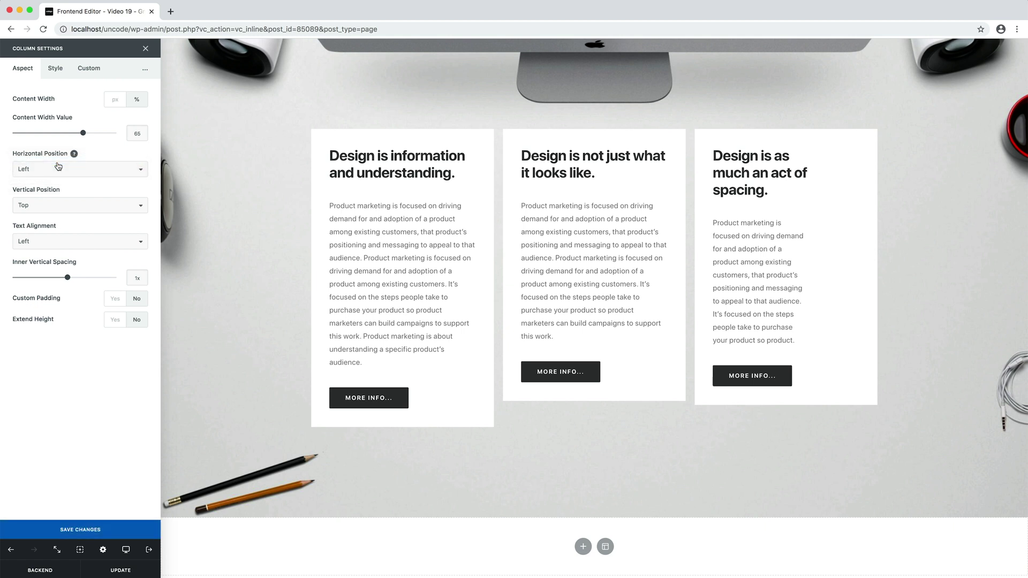
# Restore the third card's content to Center horizontal position and 100% width.
pyautogui.click(58, 166)
pyautogui.click(59, 179)
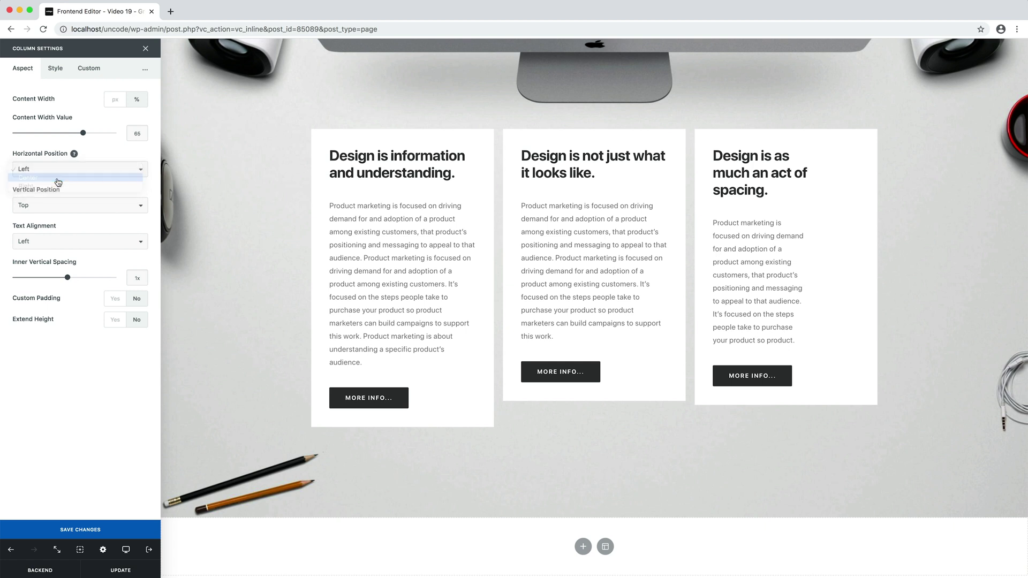
pyautogui.moveTo(83, 133); pyautogui.dragTo(131, 137)
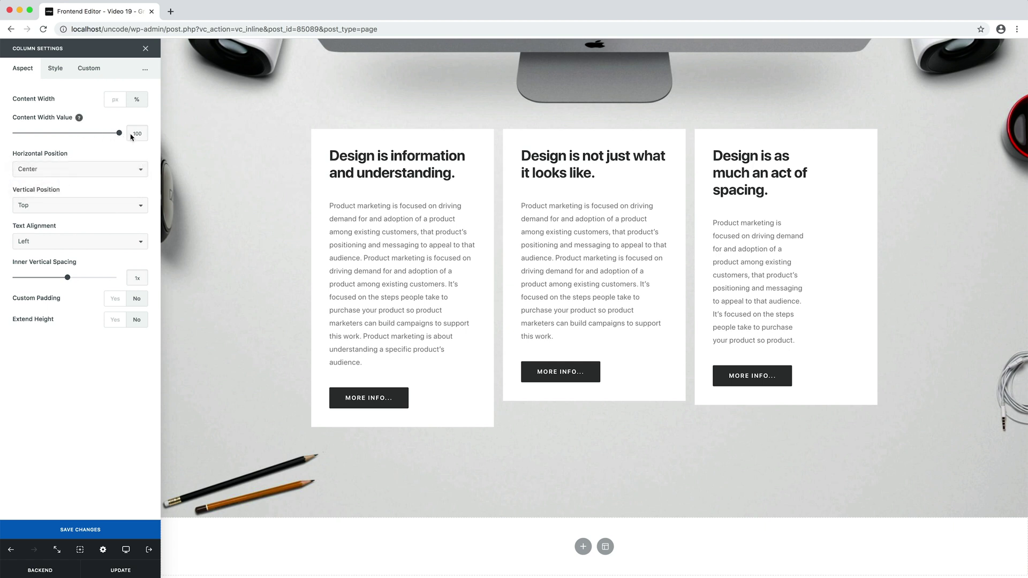
pyautogui.press('Return')
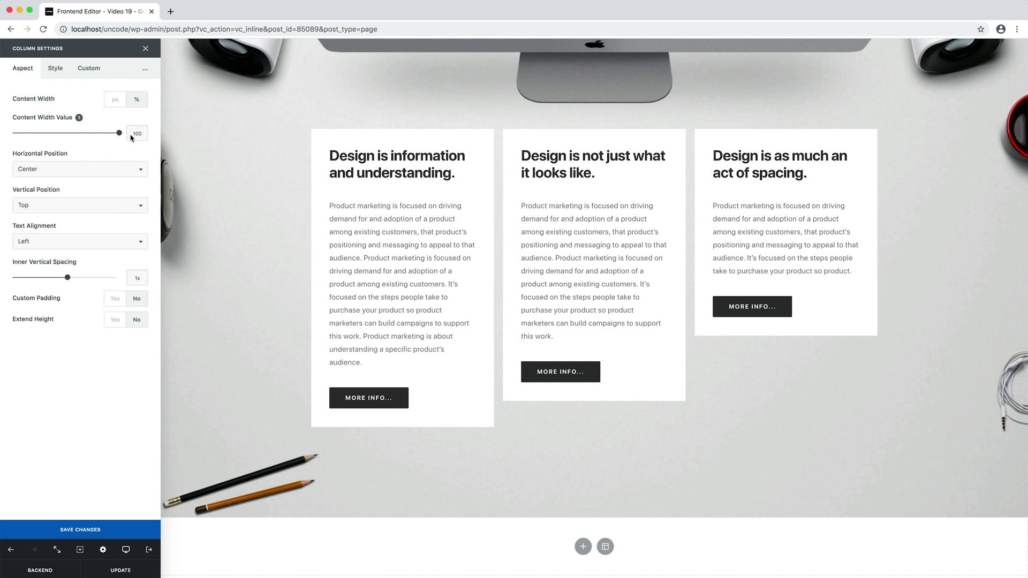
# Try middle and bottom vertical positions for the third card, then return it to top.
pyautogui.click(99, 205)
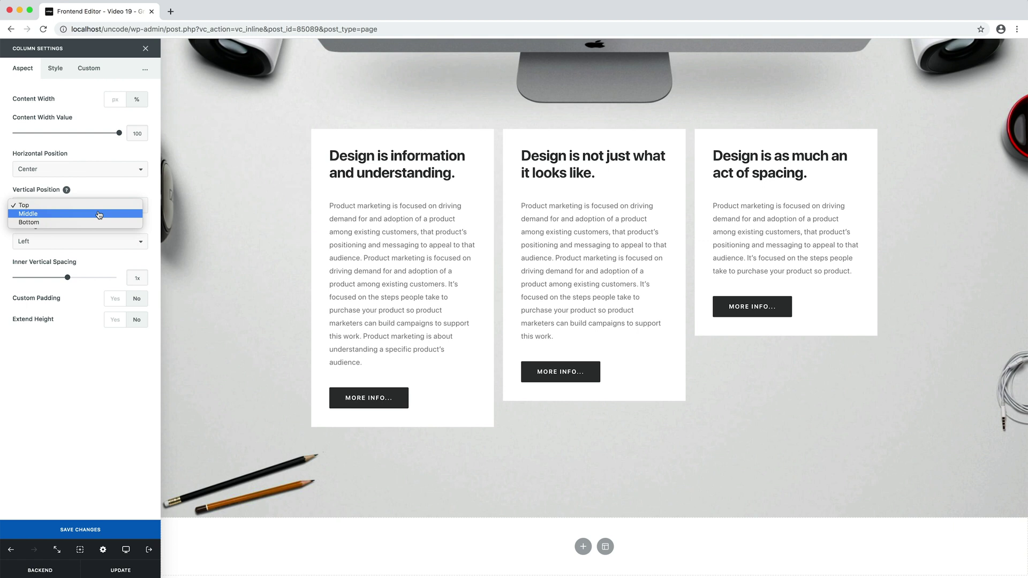
pyautogui.click(99, 213)
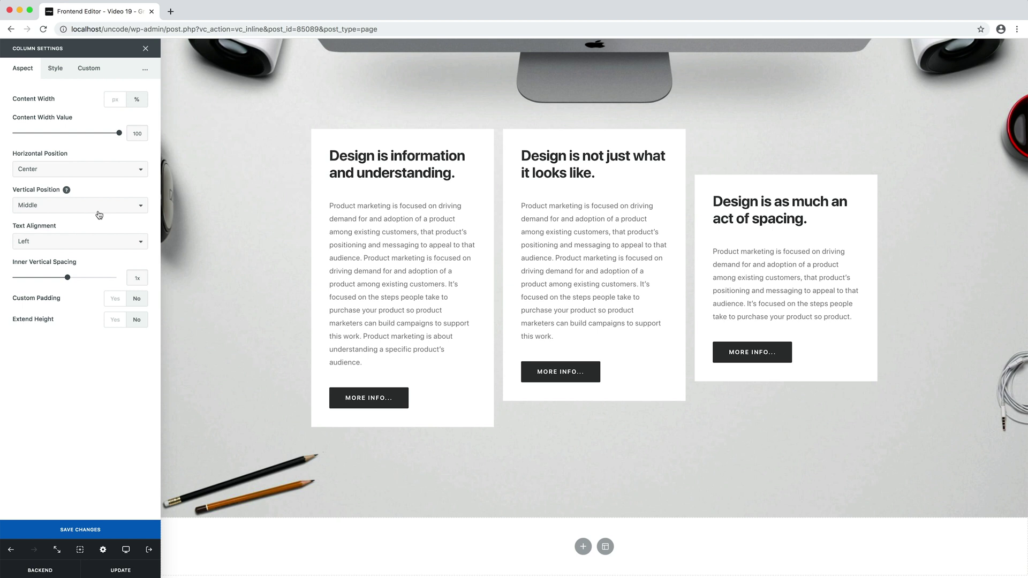
pyautogui.click(99, 215)
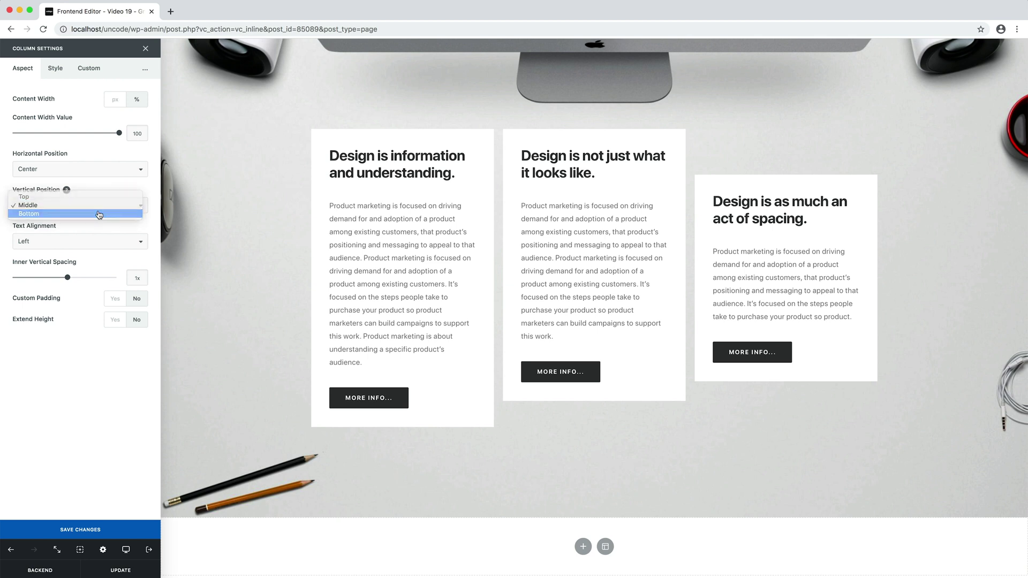
pyautogui.click(99, 215)
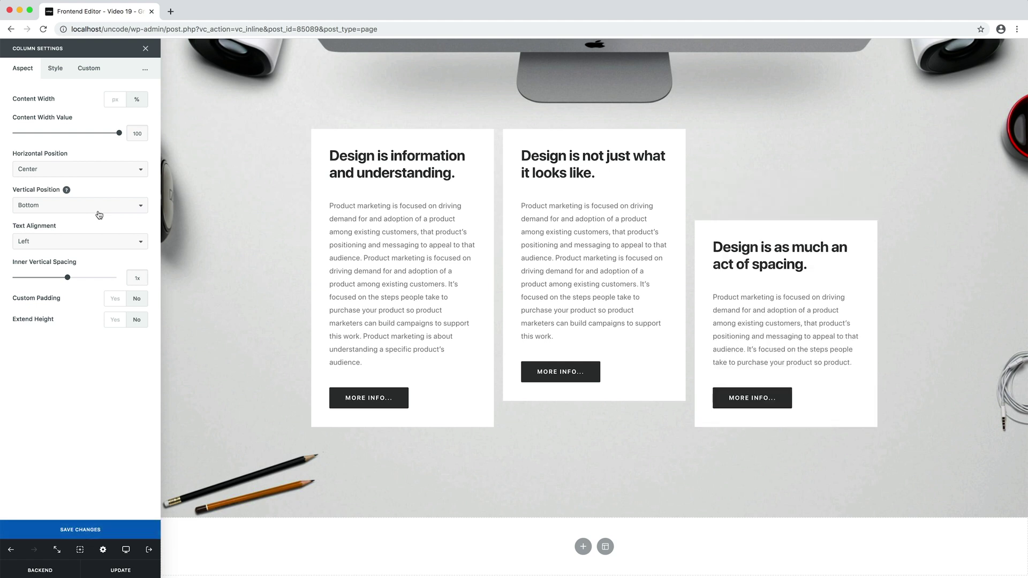
pyautogui.click(99, 215)
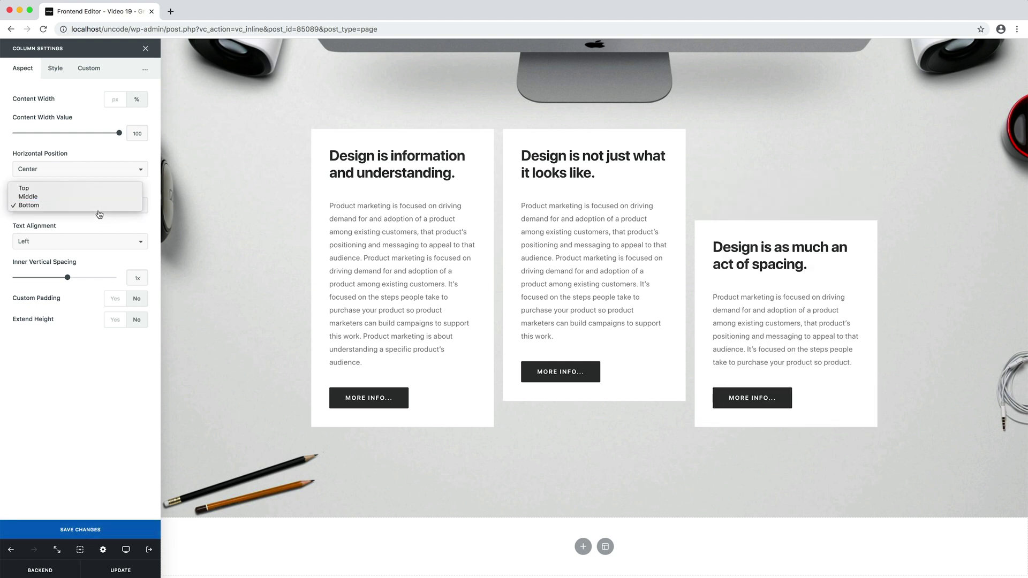
pyautogui.click(99, 190)
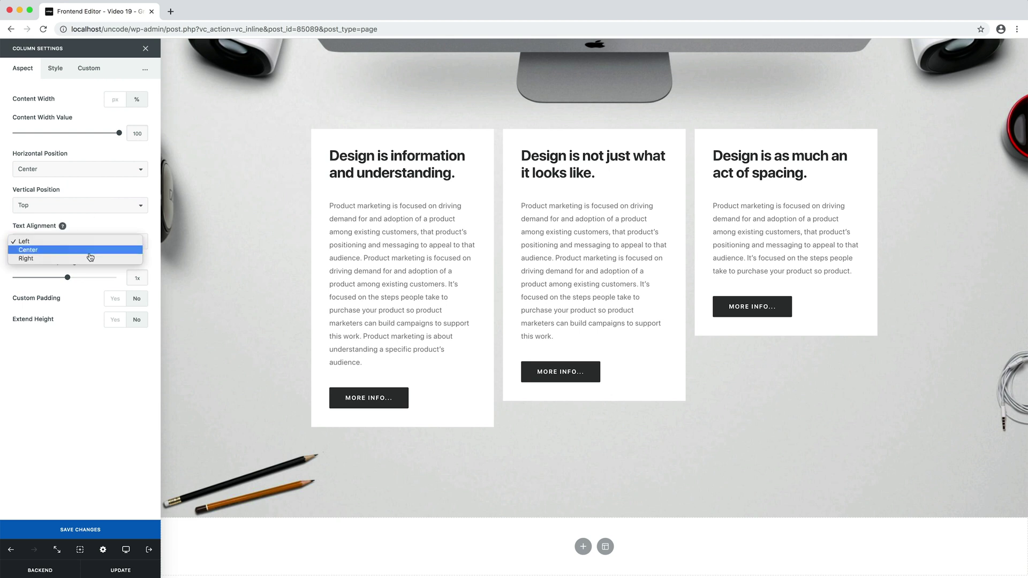
# Centre the card's text, set inner spacing to 0.5x, and enable 2x custom padding.
pyautogui.click(90, 250)
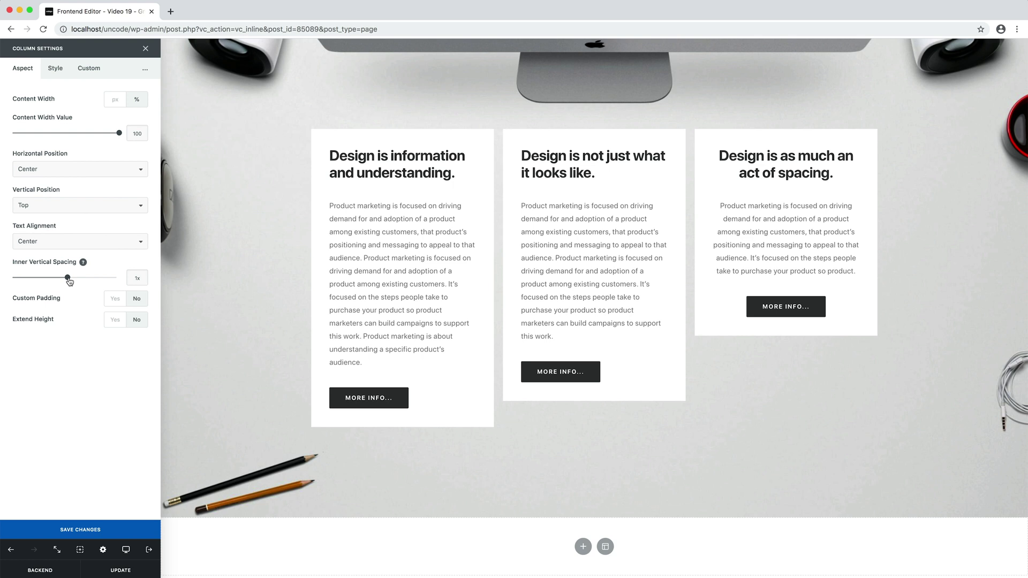
pyautogui.moveTo(69, 278); pyautogui.dragTo(91, 280)
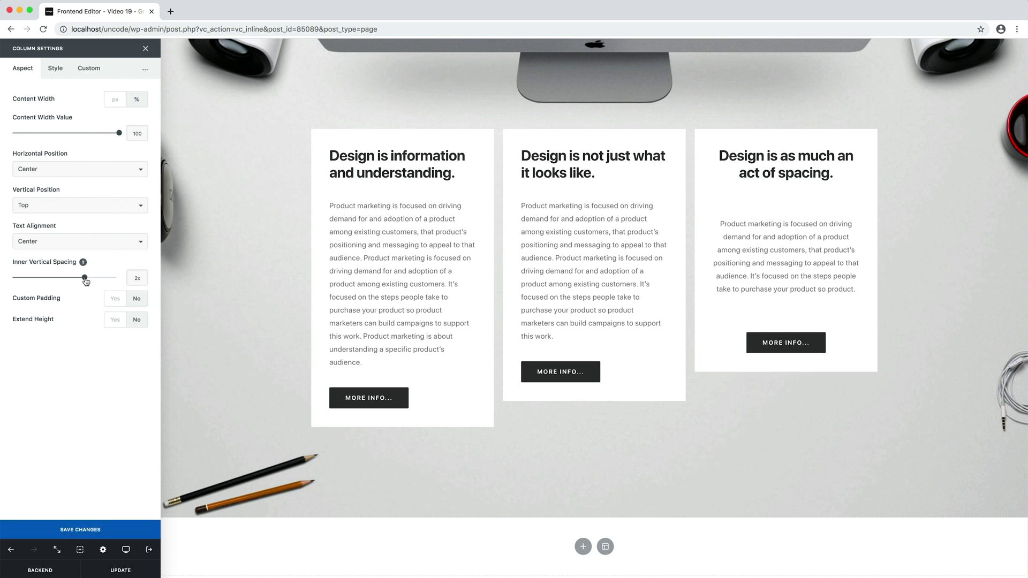
pyautogui.moveTo(85, 278); pyautogui.dragTo(50, 279)
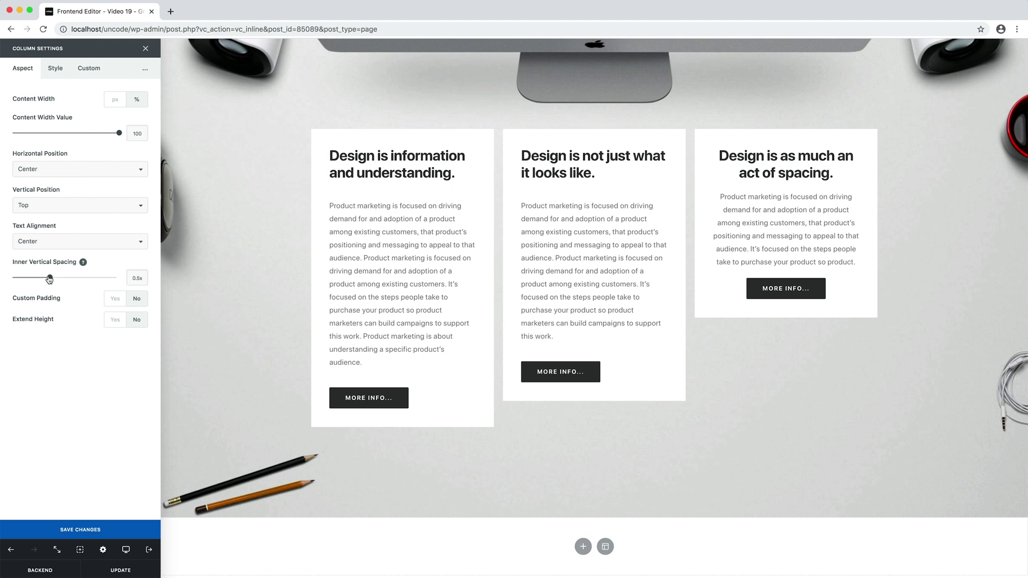
pyautogui.click(108, 303)
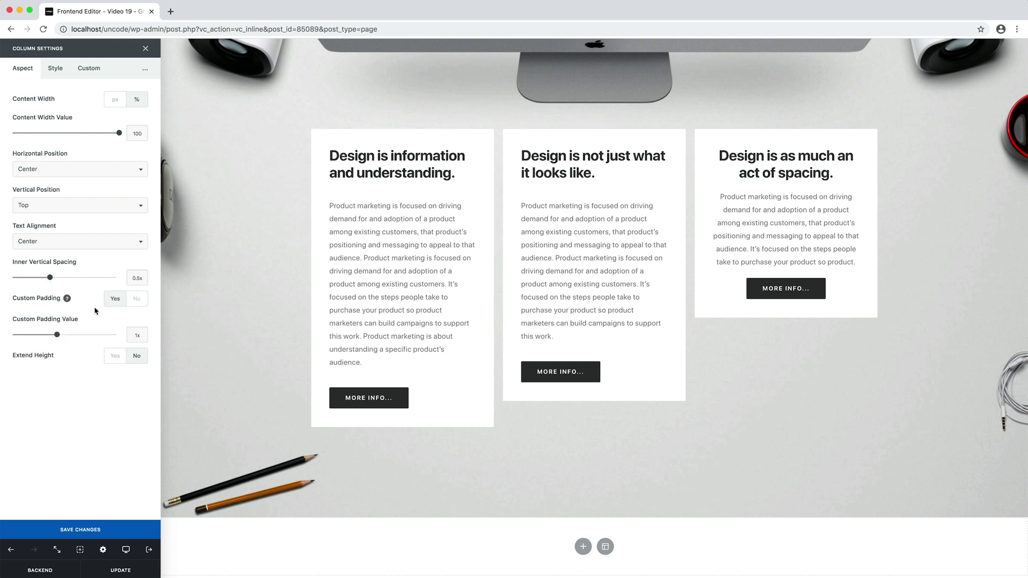
pyautogui.moveTo(56, 335); pyautogui.dragTo(78, 335)
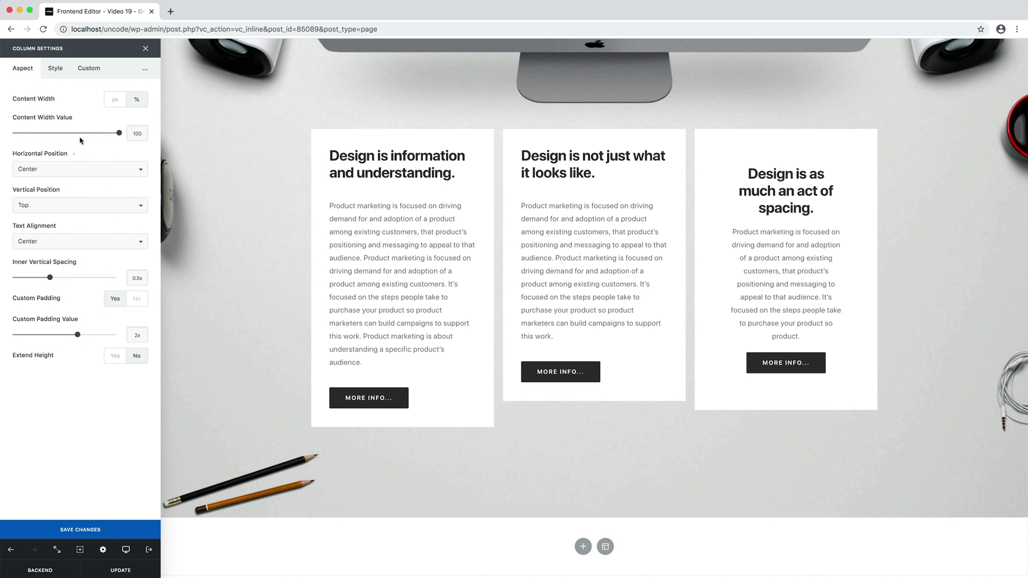
# Give the third column a Dark Grey 2 background, Dark skin and Lora (Serif) font, saving the changes.
pyautogui.click(61, 78)
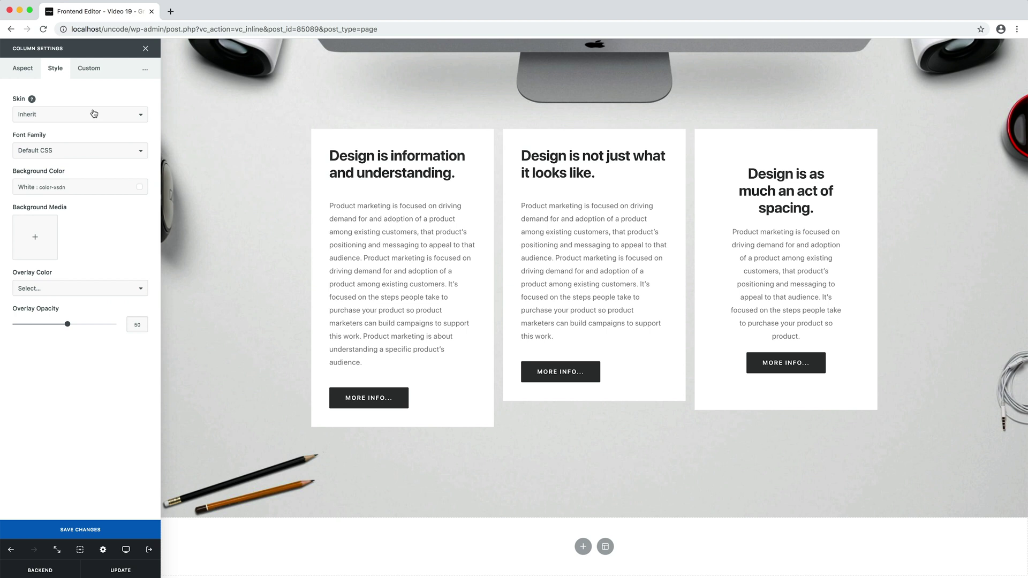
pyautogui.click(108, 187)
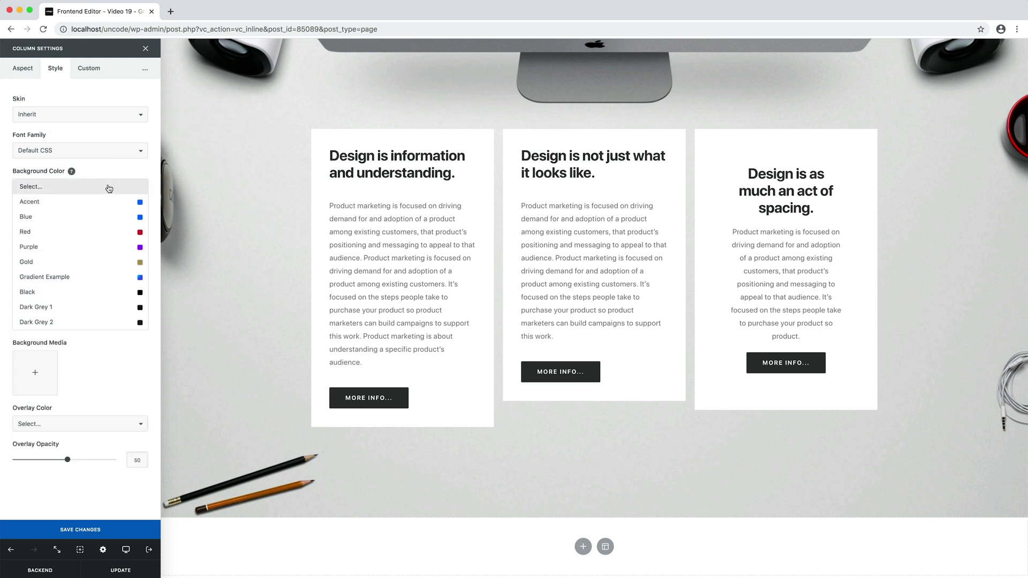
pyautogui.click(102, 320)
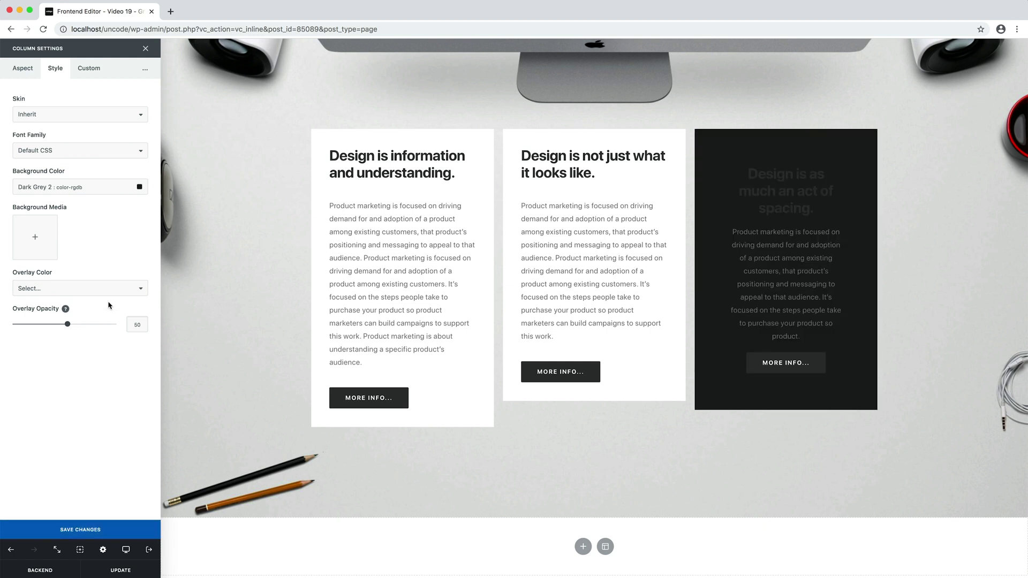
pyautogui.click(115, 119)
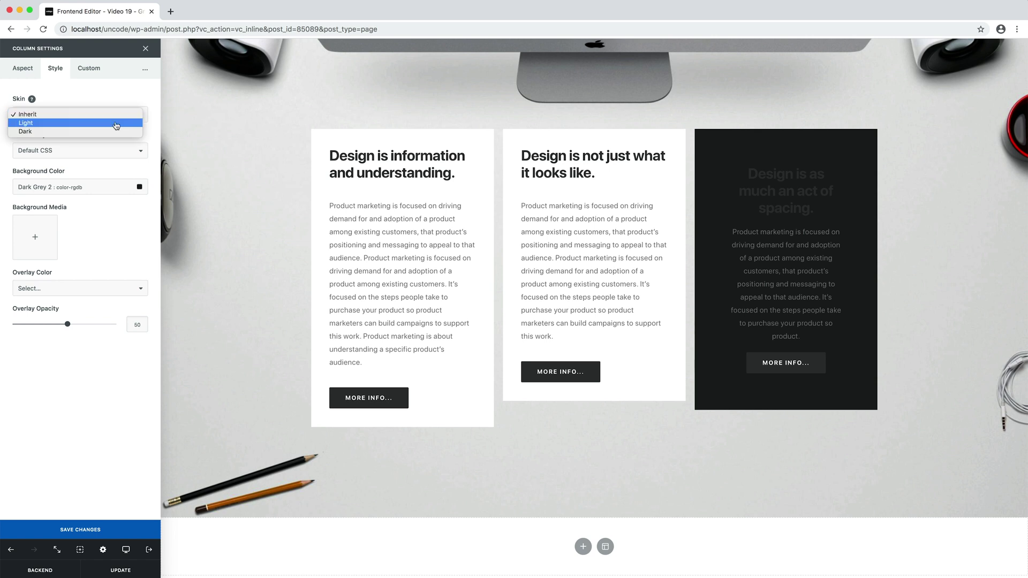
pyautogui.click(119, 131)
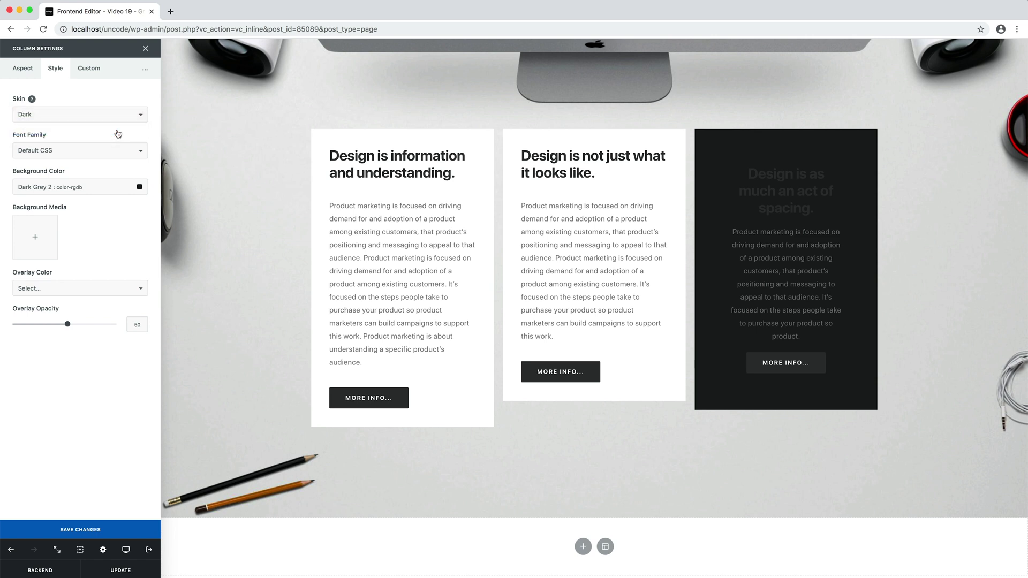
pyautogui.press('super+s')
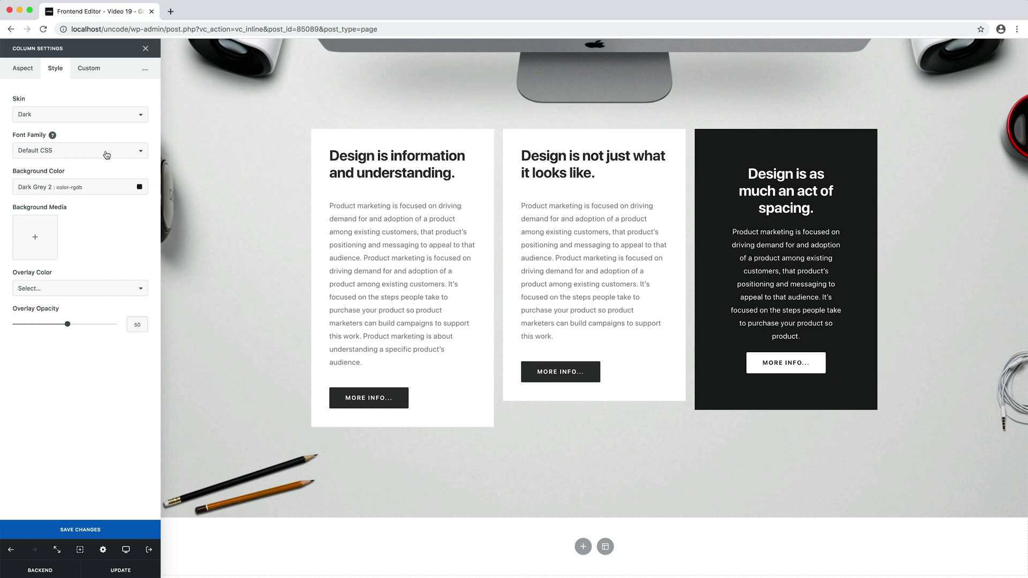
pyautogui.click(106, 155)
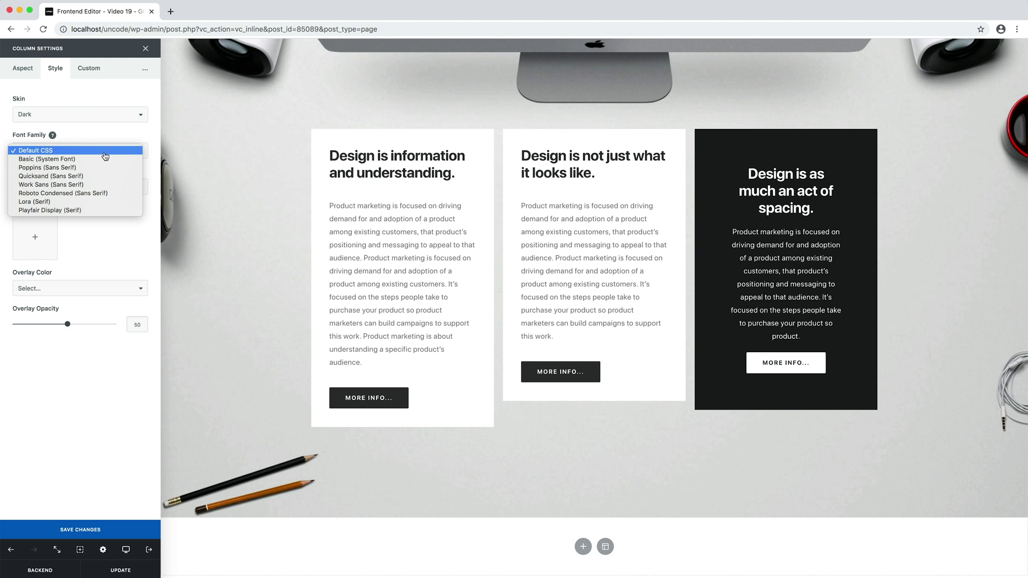
pyautogui.click(102, 202)
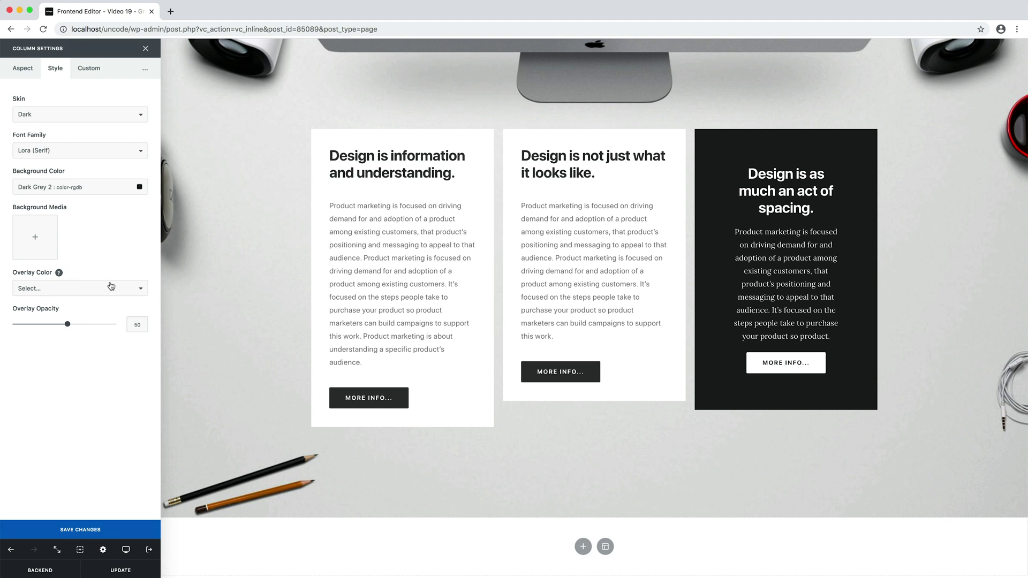
pyautogui.click(91, 70)
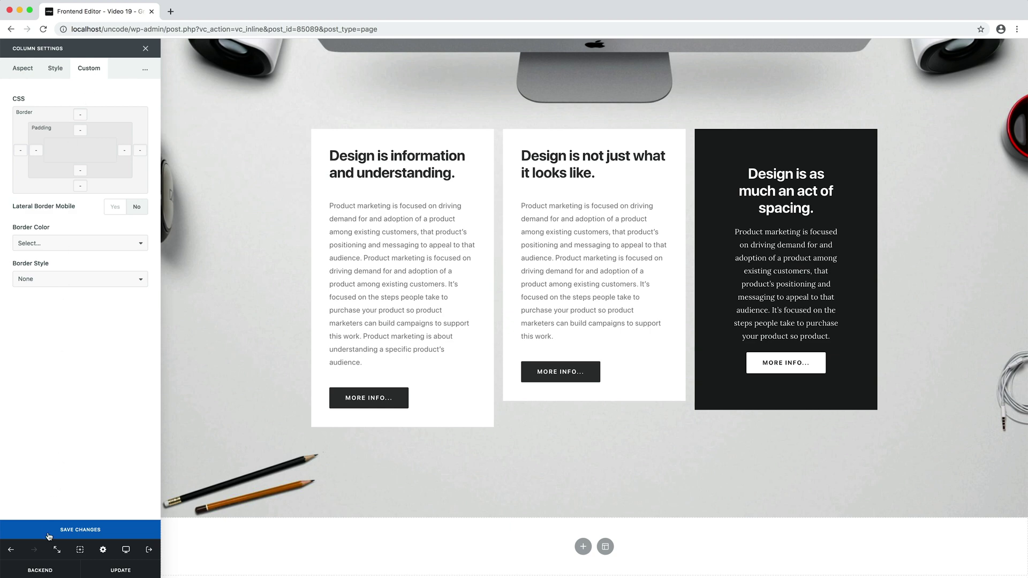
# In Off-Grid settings, set the dark card's Shift X-Axis to 2x and Shift Y-Axis to -2x.
pyautogui.click(56, 550)
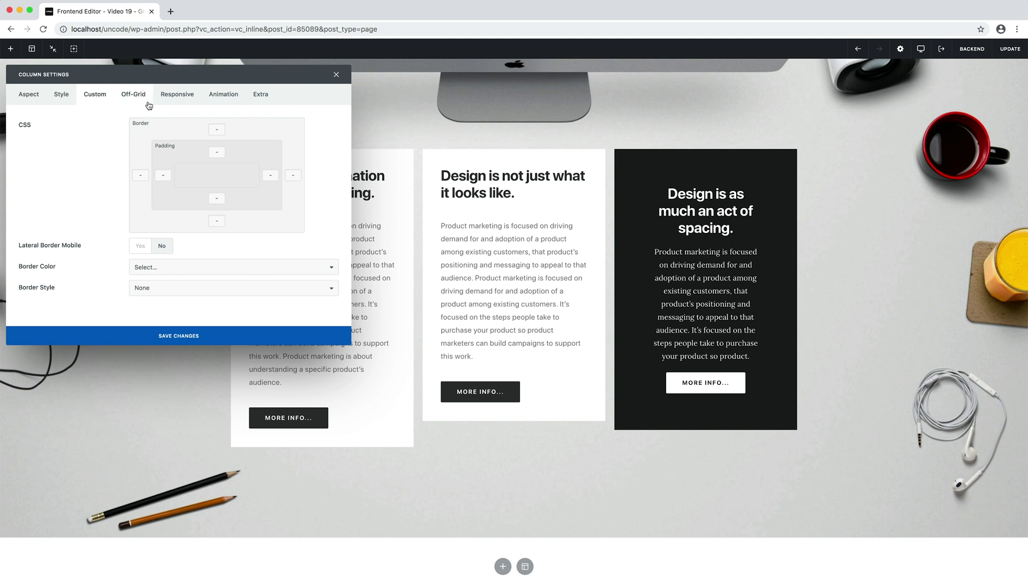
pyautogui.click(134, 94)
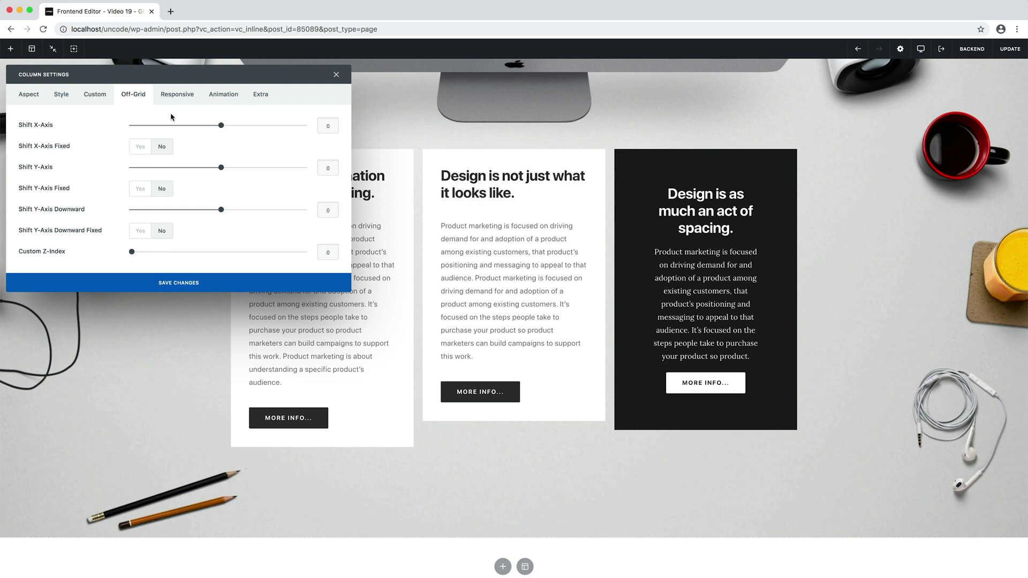
pyautogui.moveTo(232, 127); pyautogui.dragTo(277, 127)
pyautogui.moveTo(221, 170); pyautogui.dragTo(170, 172)
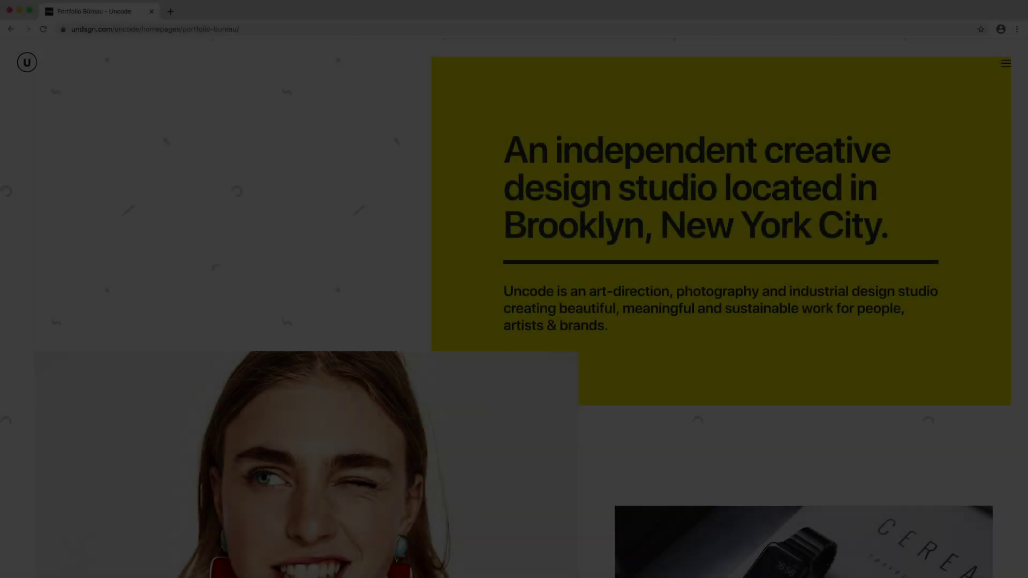
pyautogui.scroll(-14, 514, 309)
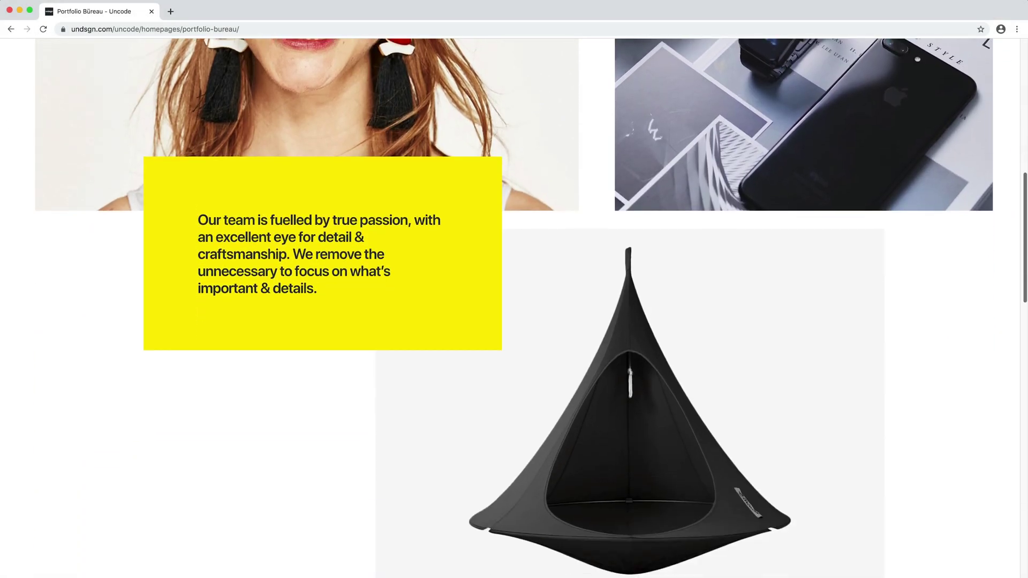
pyautogui.scroll(-10, 514, 308)
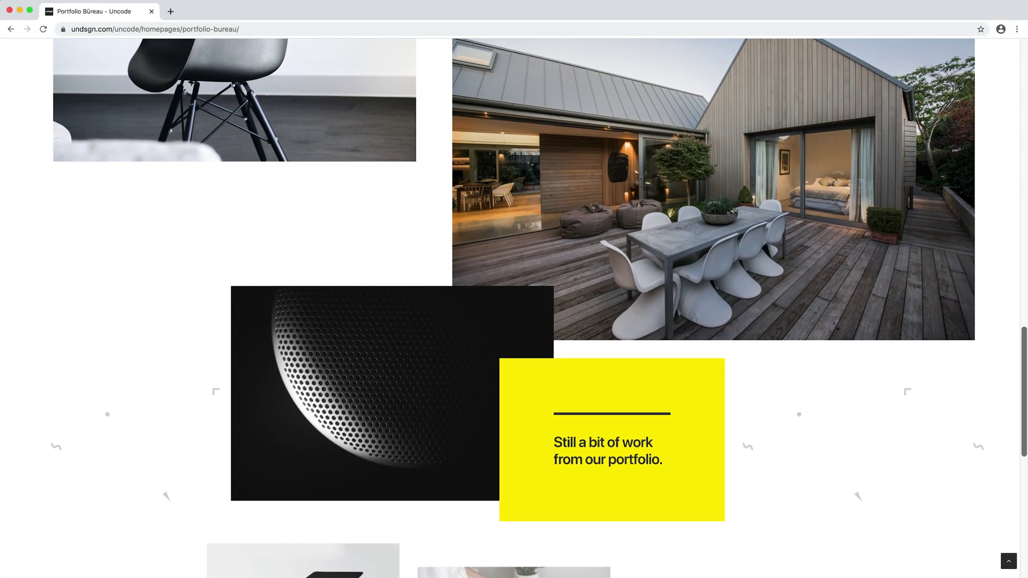
# Reset the dark card's off-grid Shift Y-Axis and Shift X-Axis both to 0.
pyautogui.scroll(-3, 514, 308)
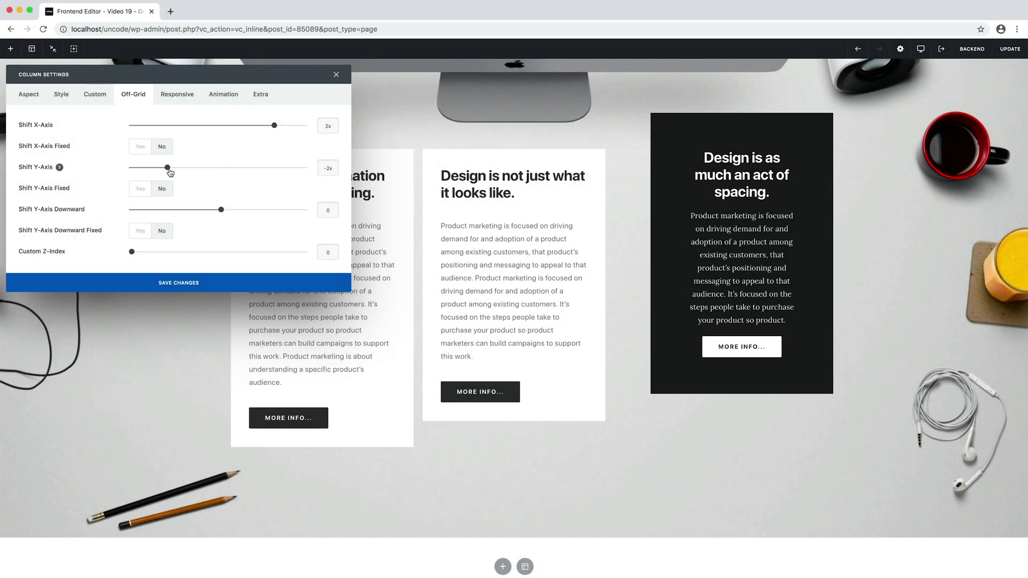
pyautogui.moveTo(169, 170); pyautogui.dragTo(212, 175)
pyautogui.moveTo(274, 126); pyautogui.dragTo(221, 127)
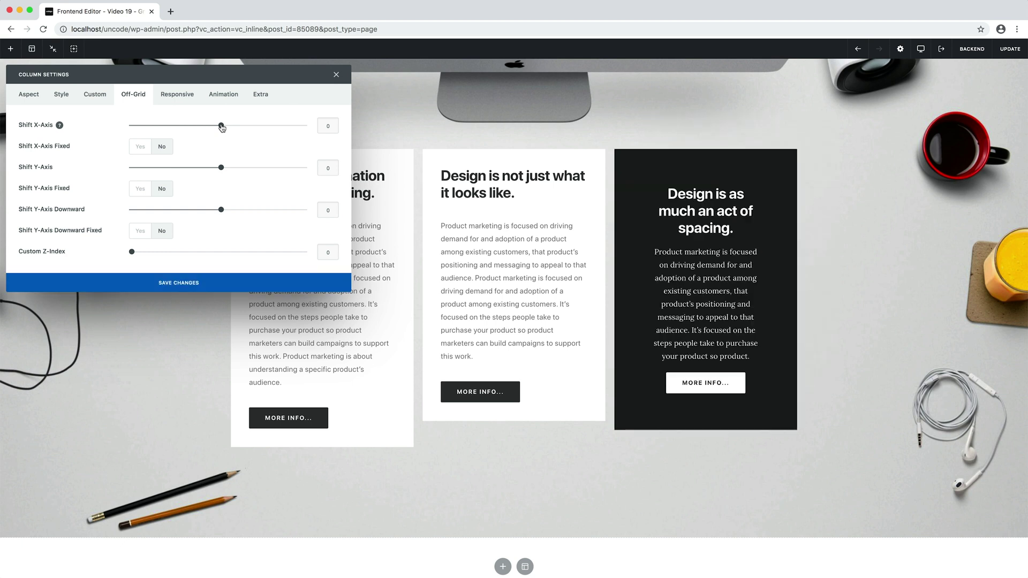
# Set the dark column's Tablet visibility to No and preview the page at tablet width.
pyautogui.click(179, 96)
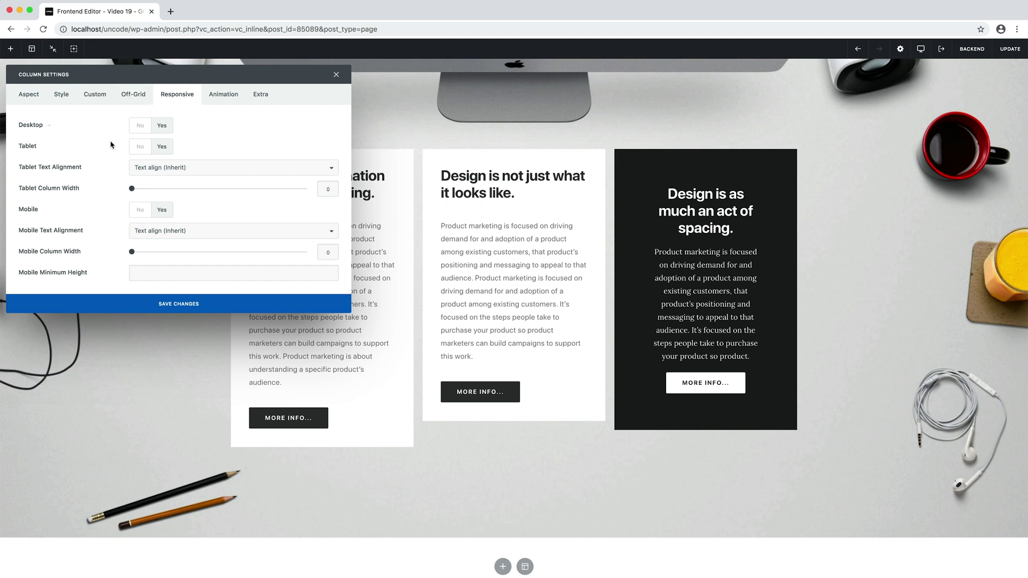
pyautogui.click(139, 146)
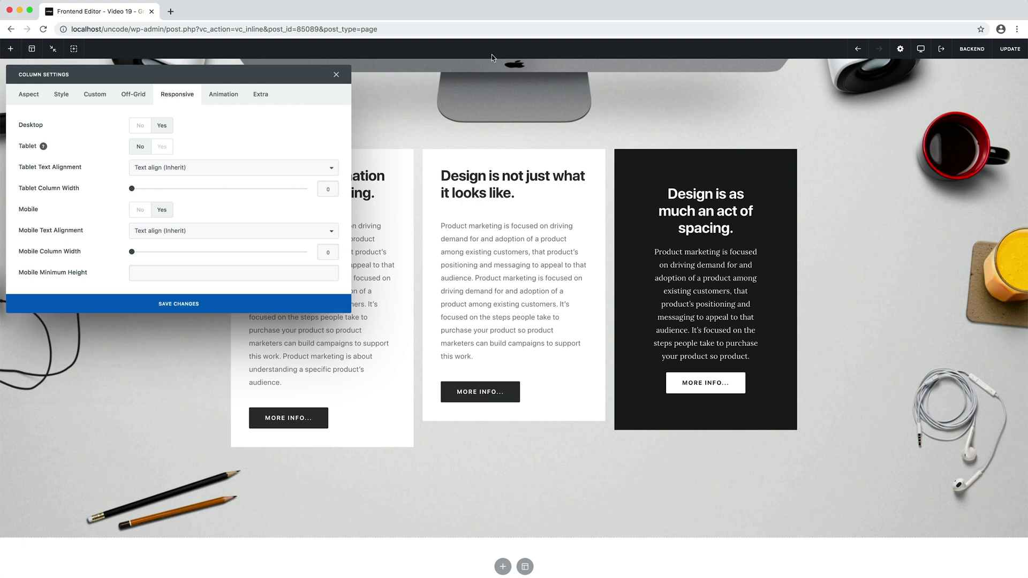
pyautogui.moveTo(920, 48)
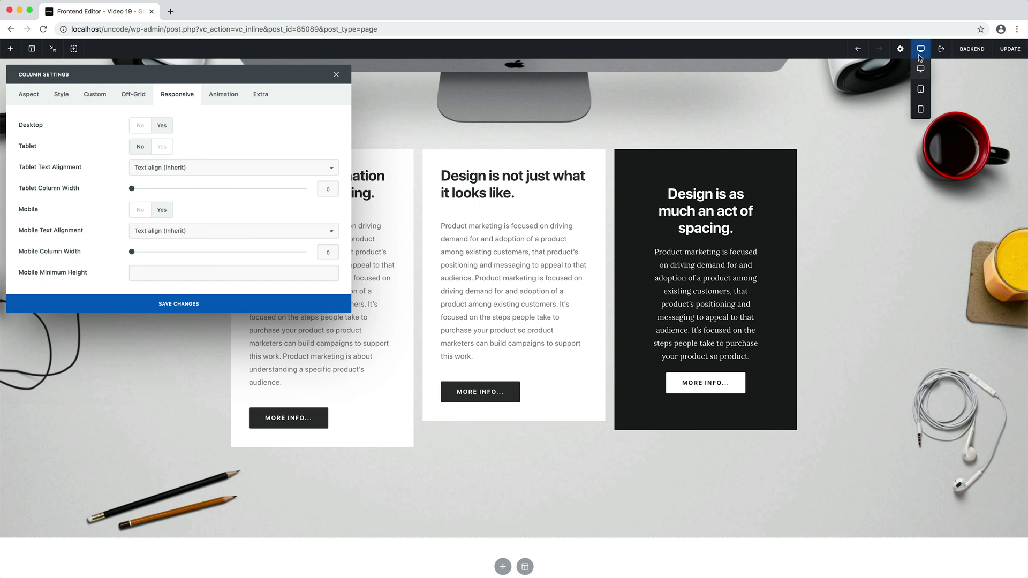
pyautogui.click(919, 90)
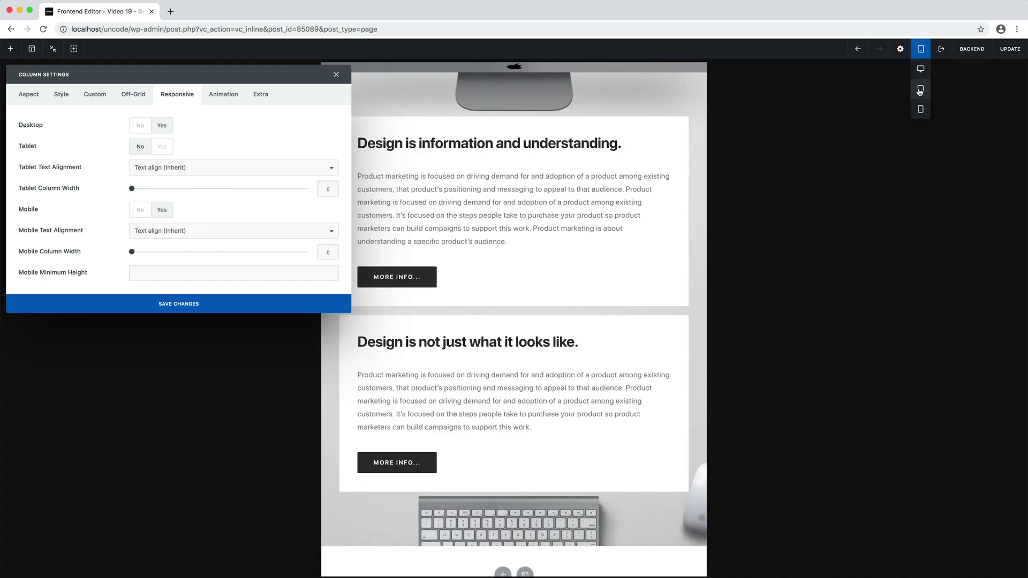
# Check the mobile and tablet previews, then return the preview to desktop width.
pyautogui.click(920, 109)
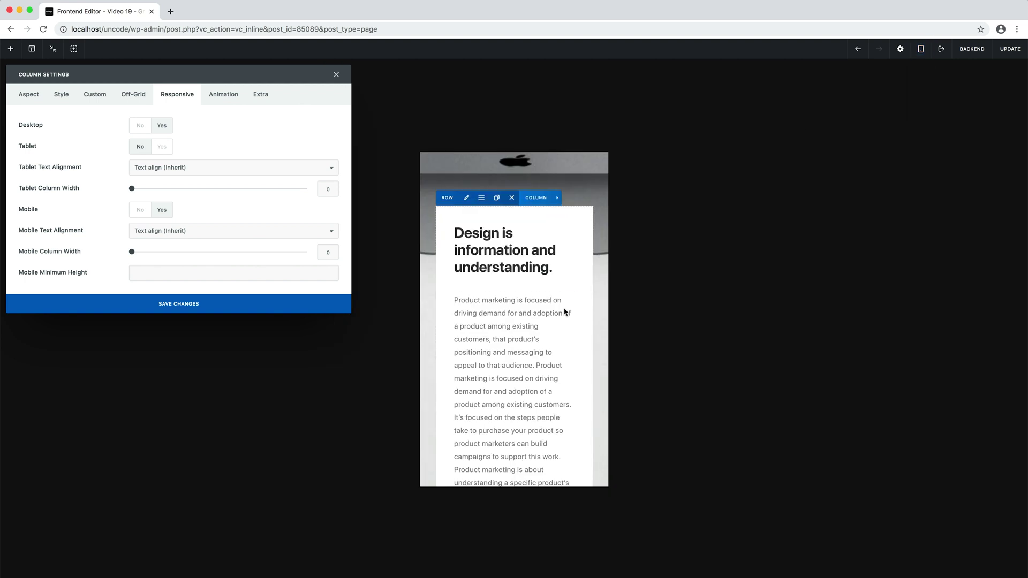
pyautogui.scroll(-8, 563, 321)
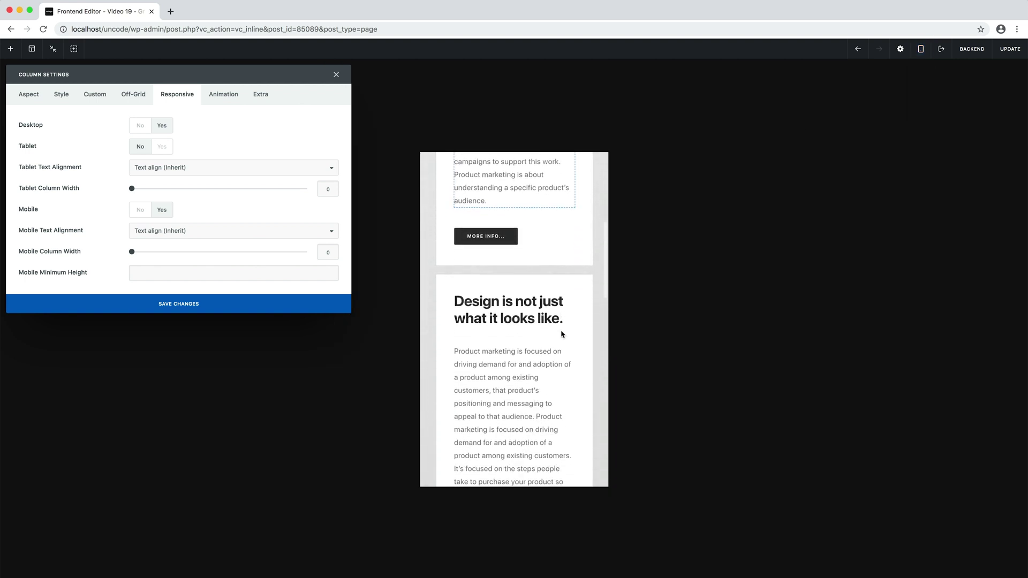
pyautogui.scroll(-12, 562, 334)
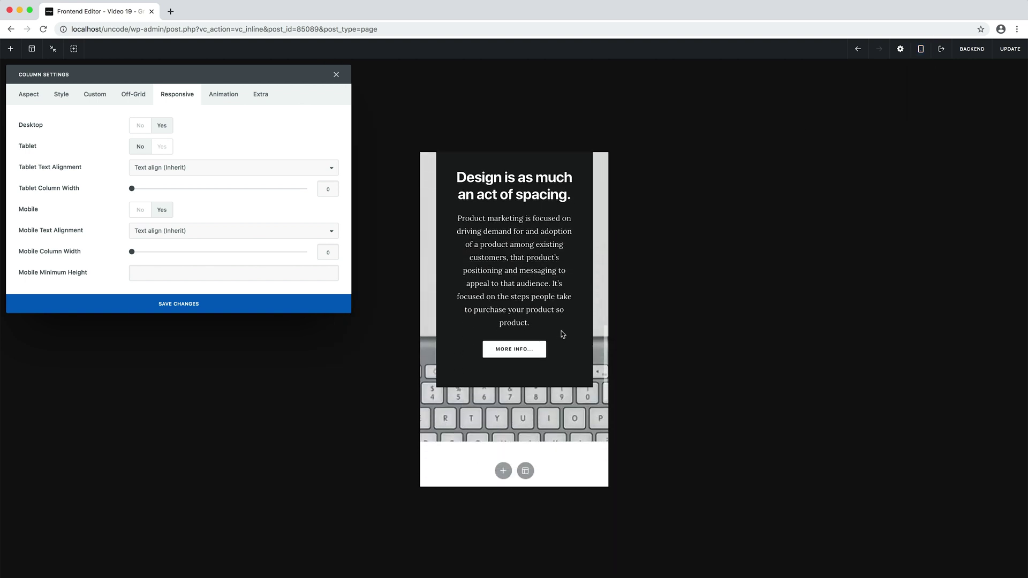
pyautogui.scroll(3, 559, 334)
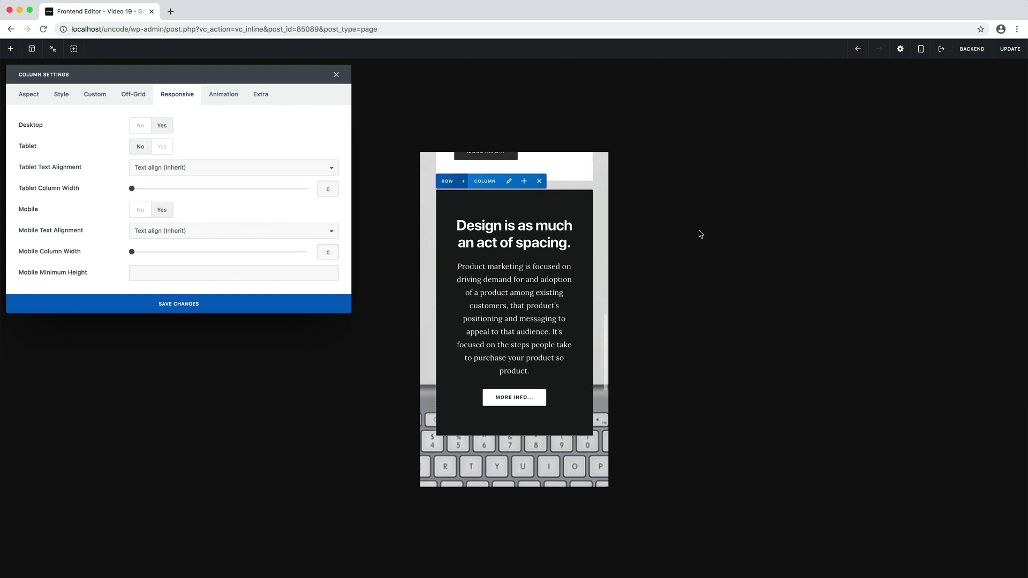
pyautogui.moveTo(920, 51)
pyautogui.click(921, 91)
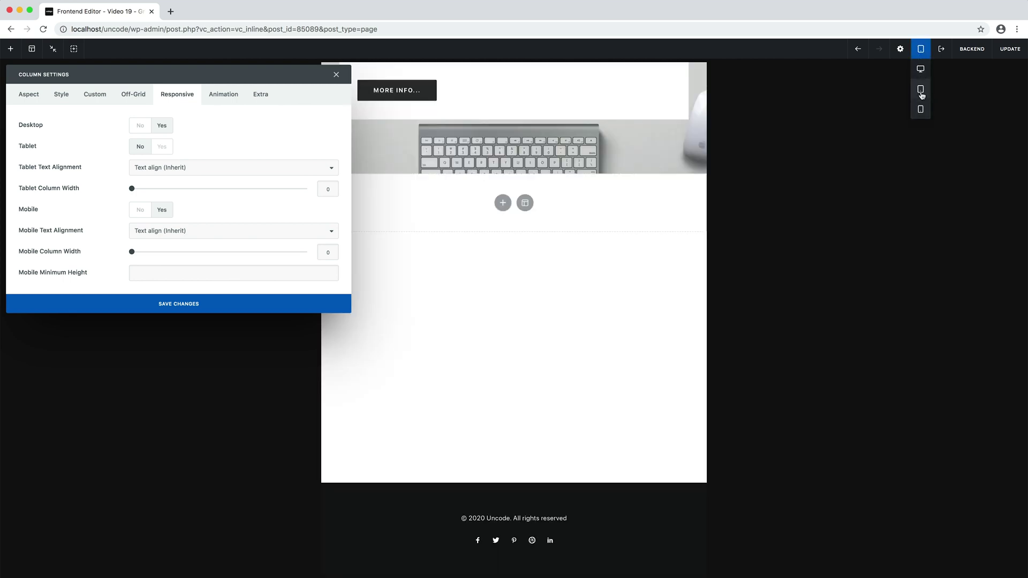
pyautogui.scroll(6, 613, 202)
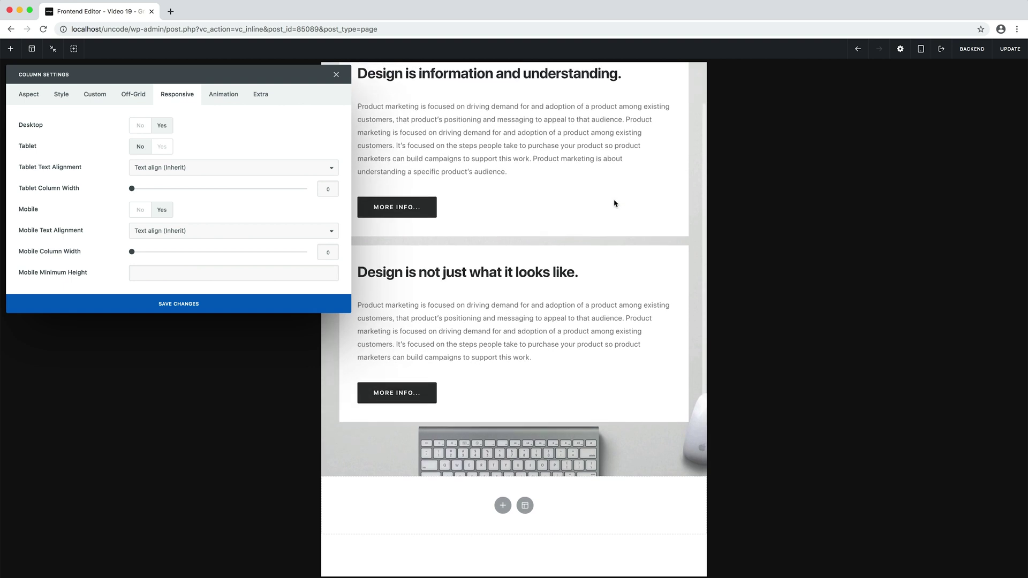
pyautogui.scroll(3, 613, 203)
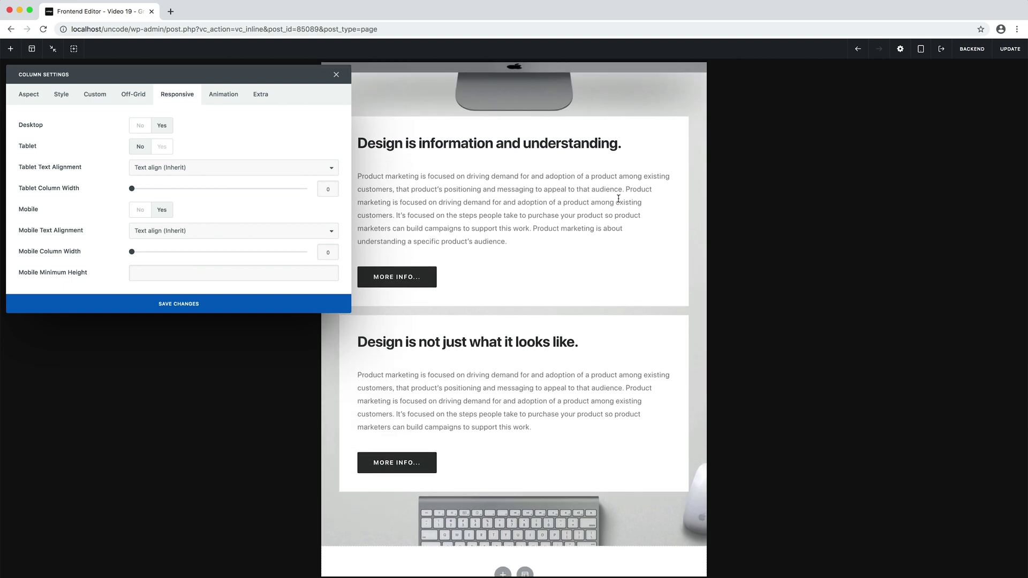
pyautogui.click(918, 69)
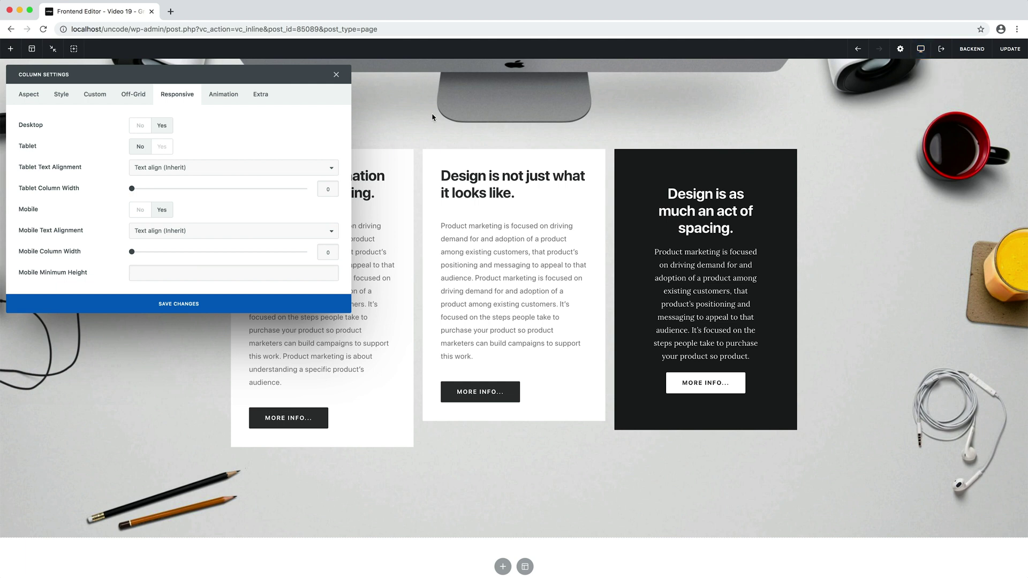
# Give the dark column a Zoom in animation and save the settings.
pyautogui.click(239, 105)
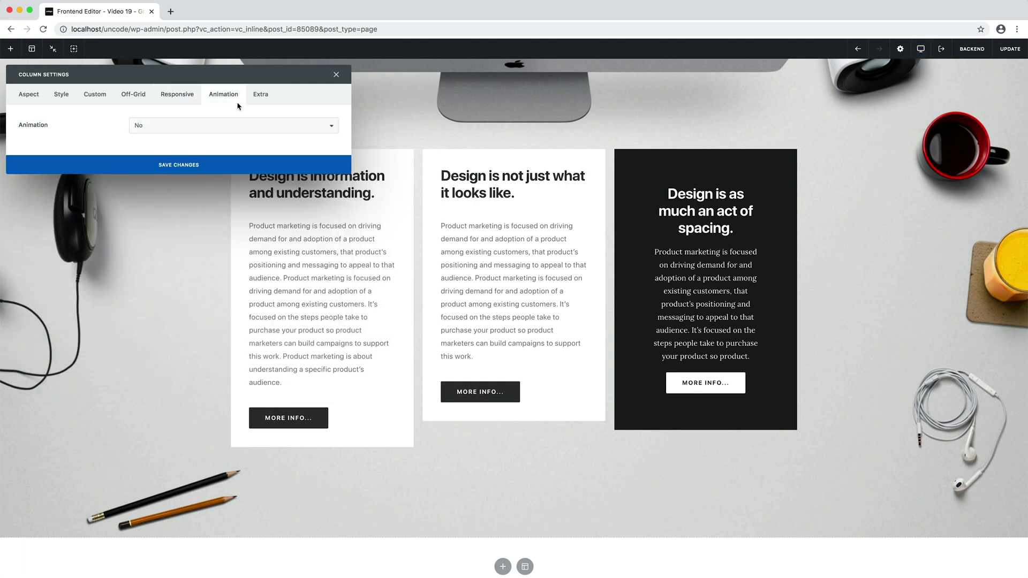
pyautogui.click(239, 128)
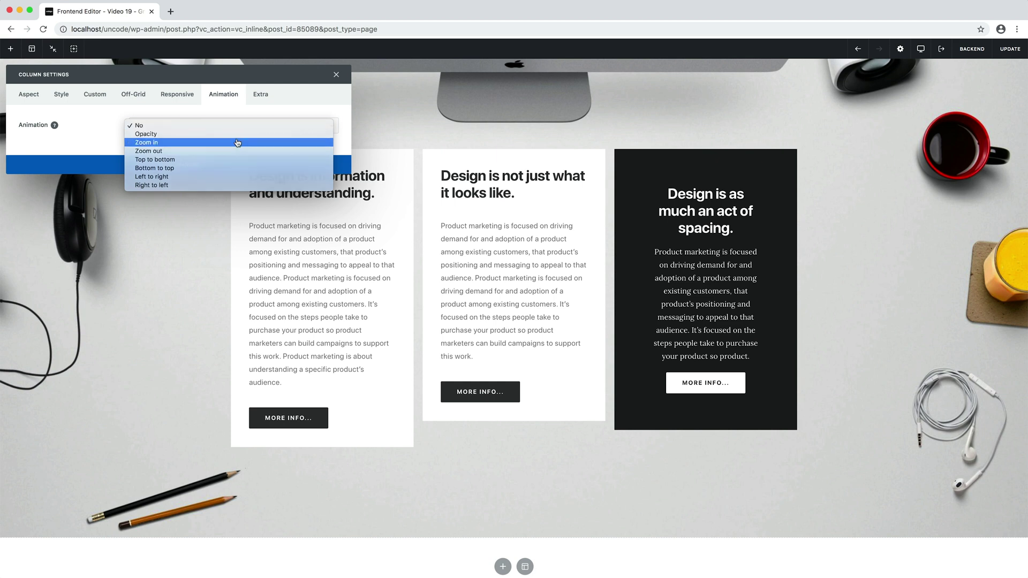
pyautogui.click(238, 142)
pyautogui.press('Return')
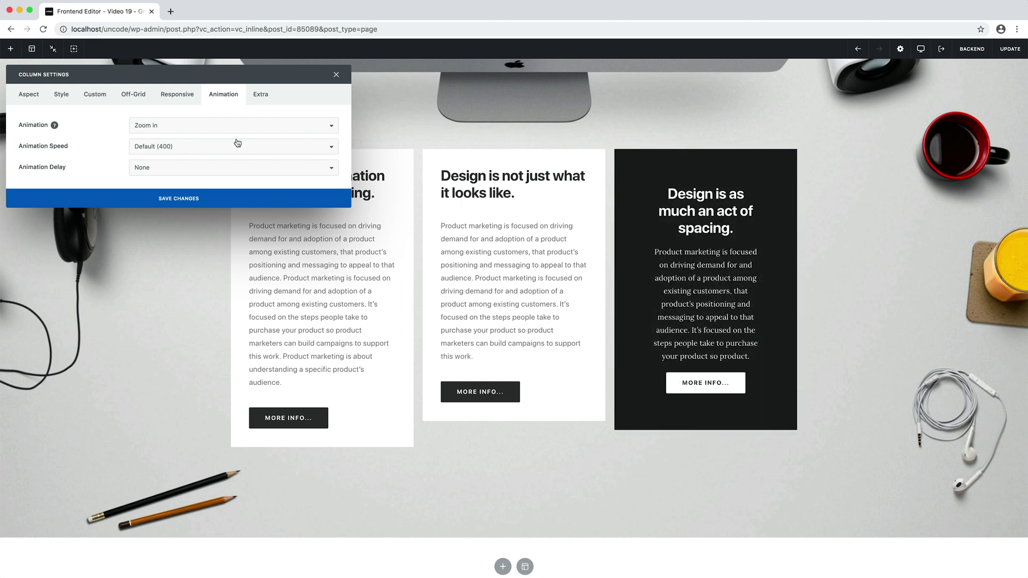
# Set the dark column's Border Radius to Small and Shadow to Large, then close Column Settings.
pyautogui.click(265, 102)
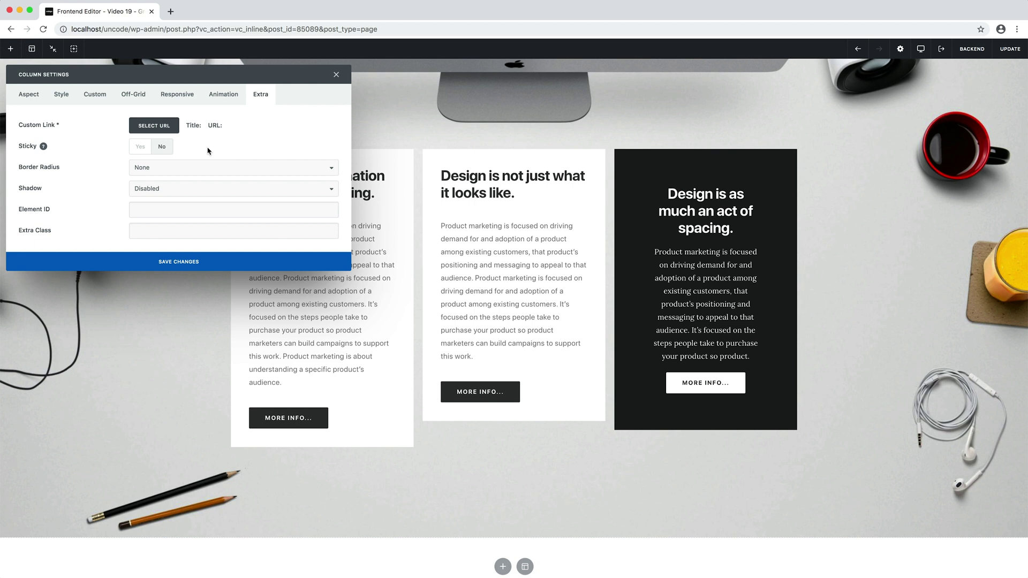
pyautogui.click(219, 168)
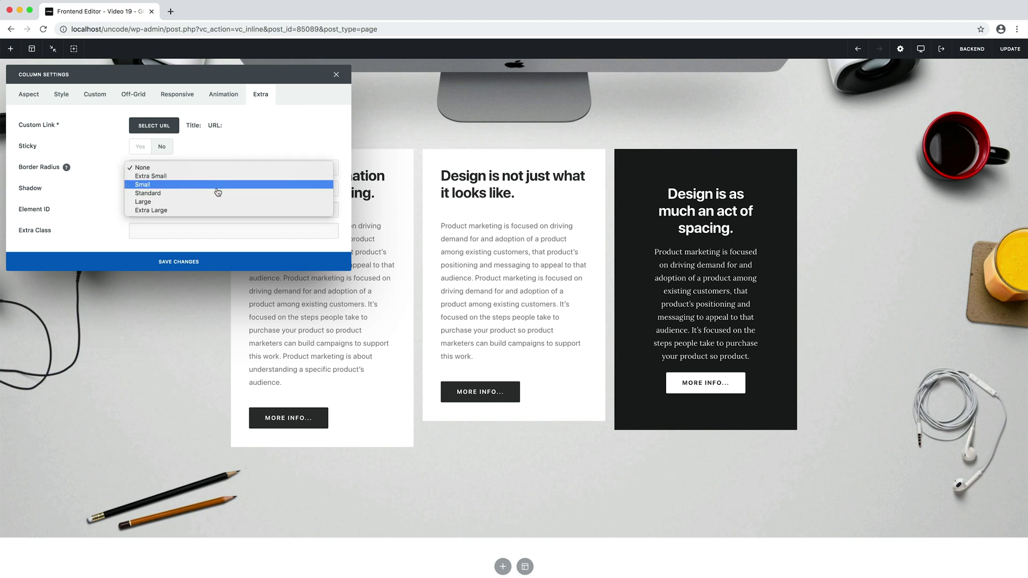
pyautogui.click(217, 191)
pyautogui.click(217, 190)
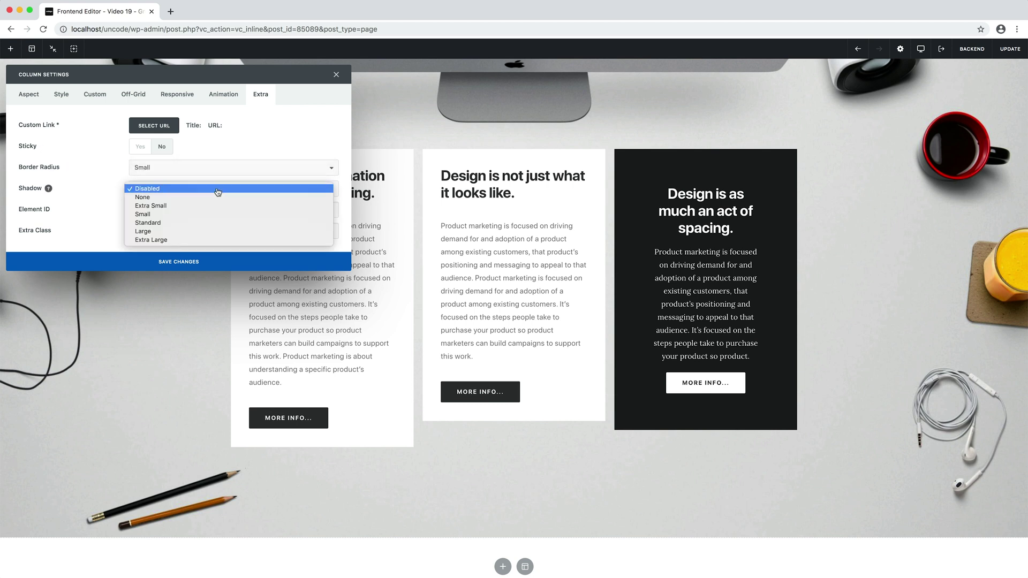
pyautogui.click(210, 231)
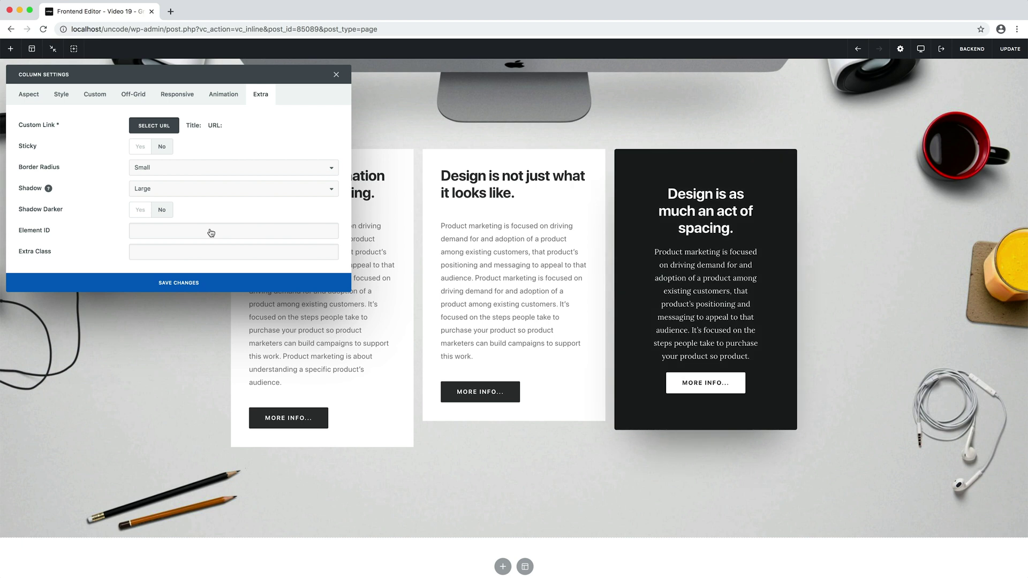
pyautogui.click(336, 74)
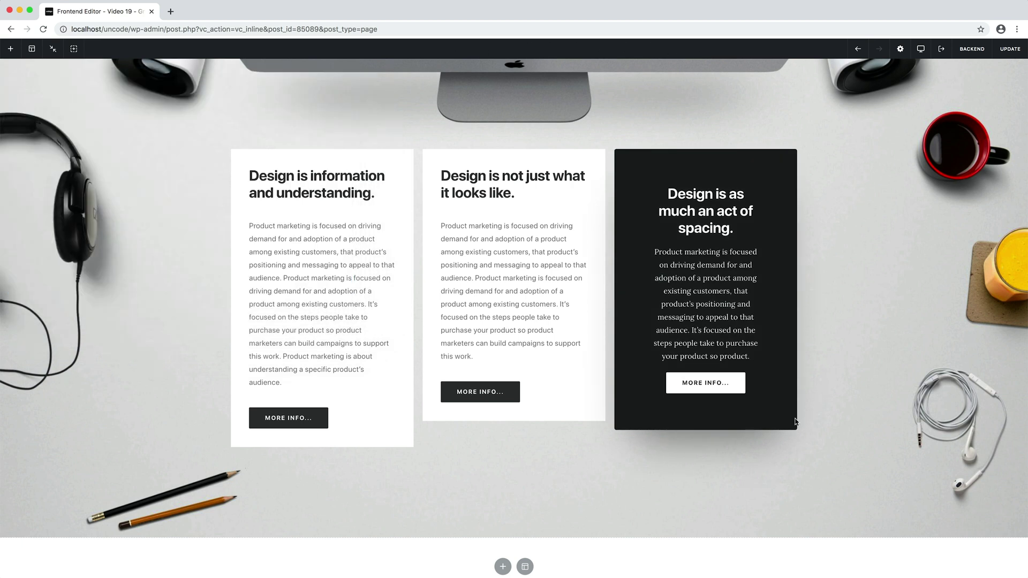
pyautogui.moveTo(792, 425)
# Delete the dark third column and add a 1/2 + 1/2 inner row to the left card.
pyautogui.moveTo(725, 216)
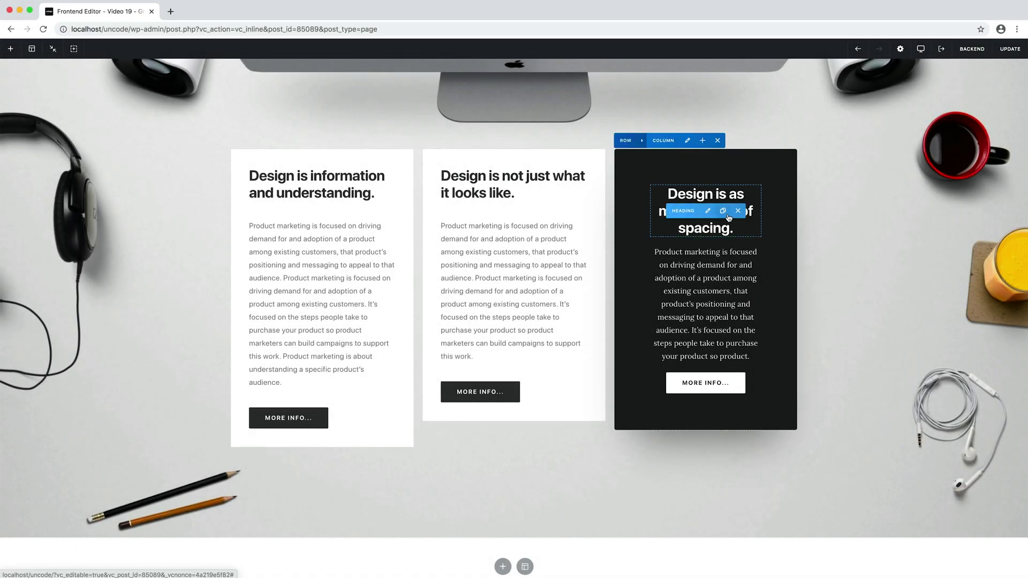
pyautogui.click(717, 141)
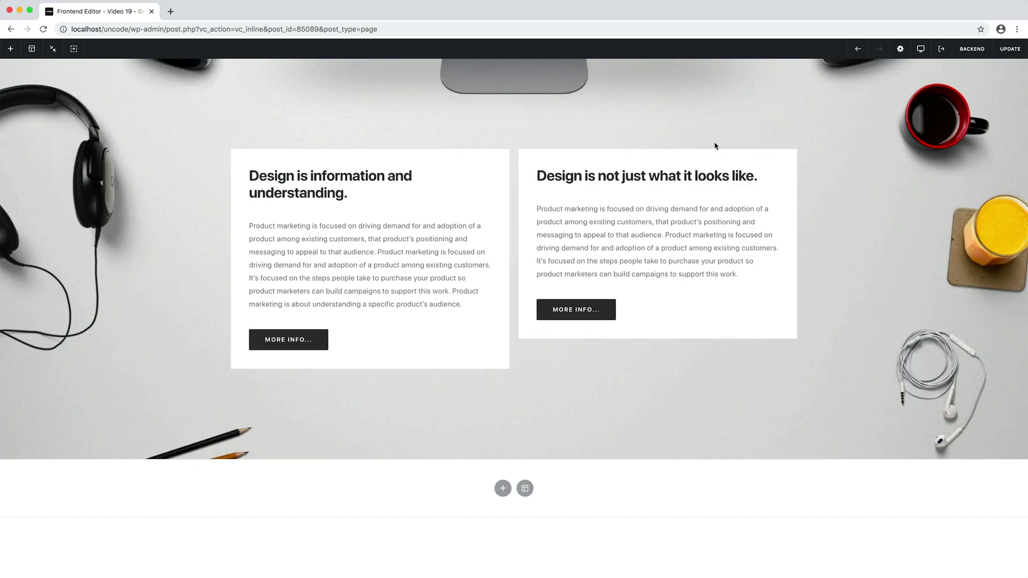
pyautogui.moveTo(390, 220)
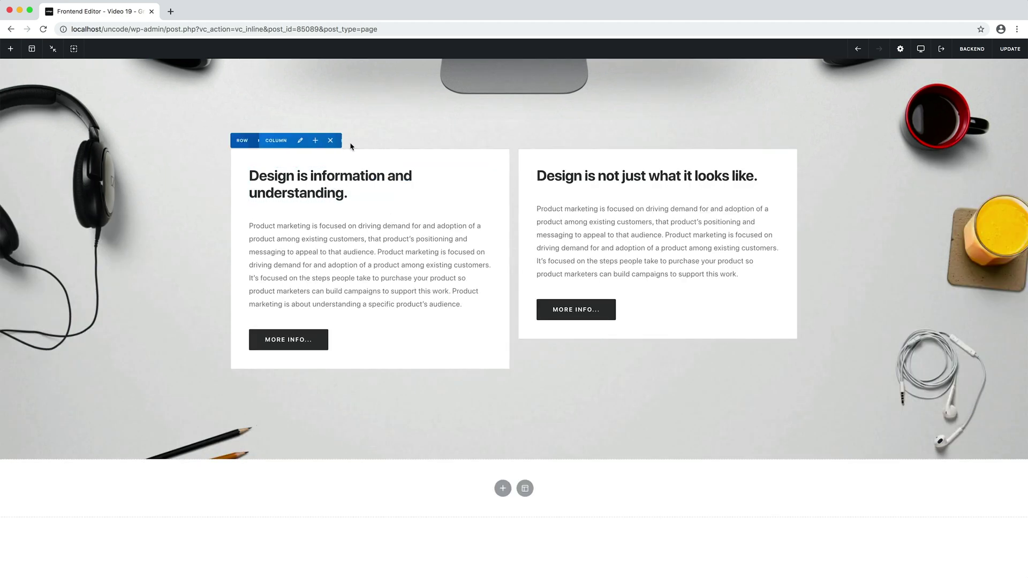
pyautogui.click(316, 140)
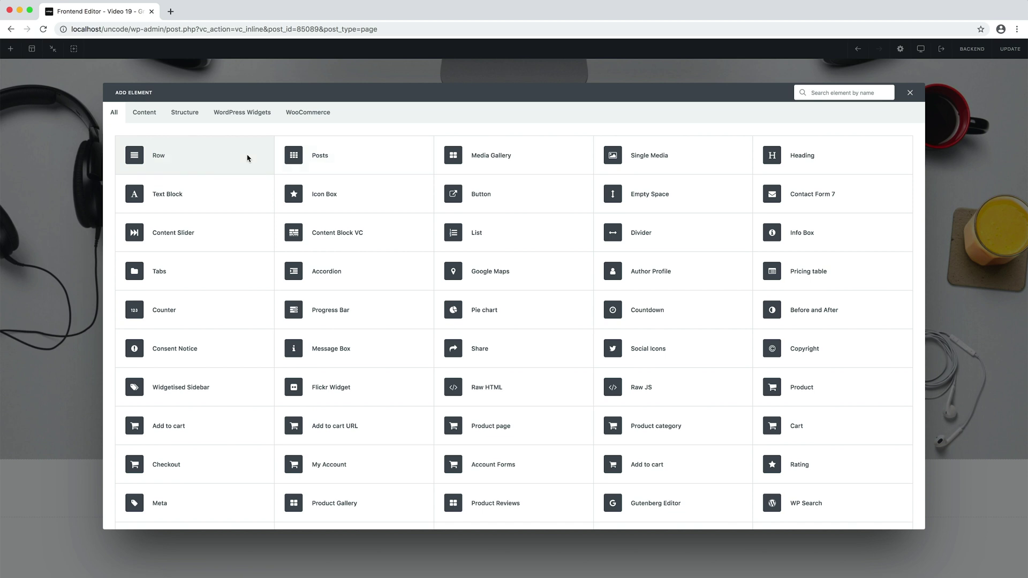
pyautogui.press('Escape')
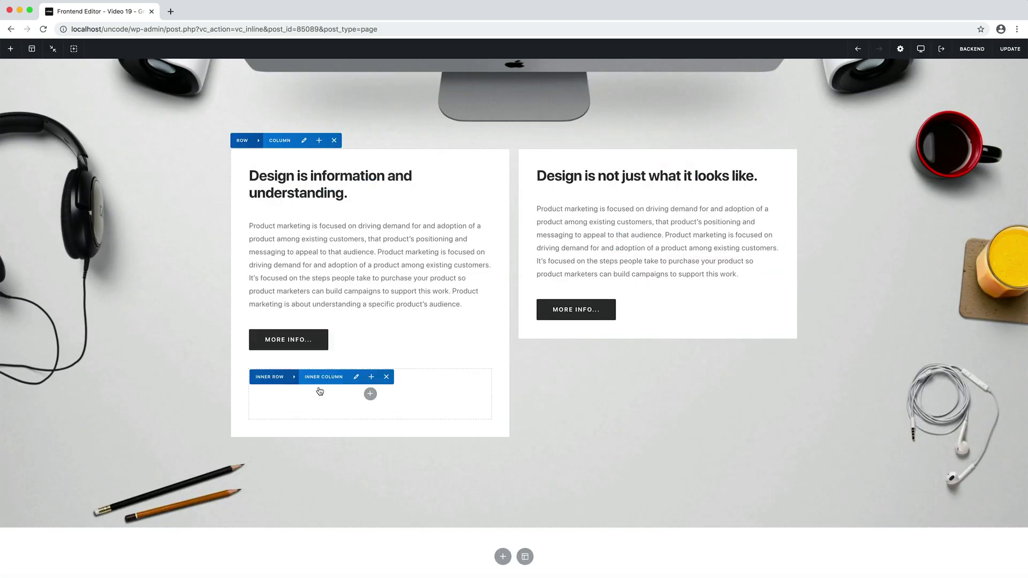
pyautogui.click(309, 378)
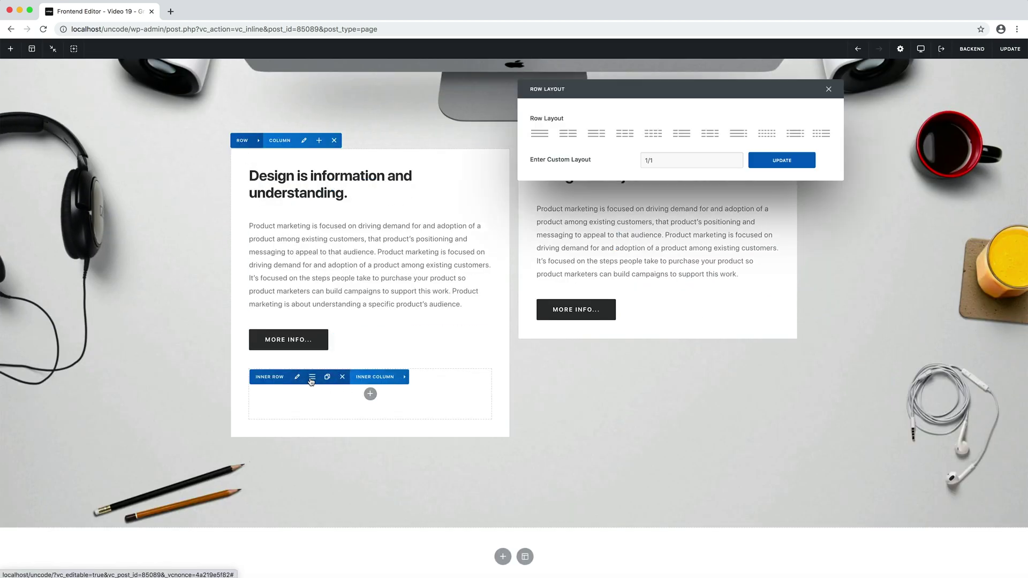
pyautogui.click(569, 133)
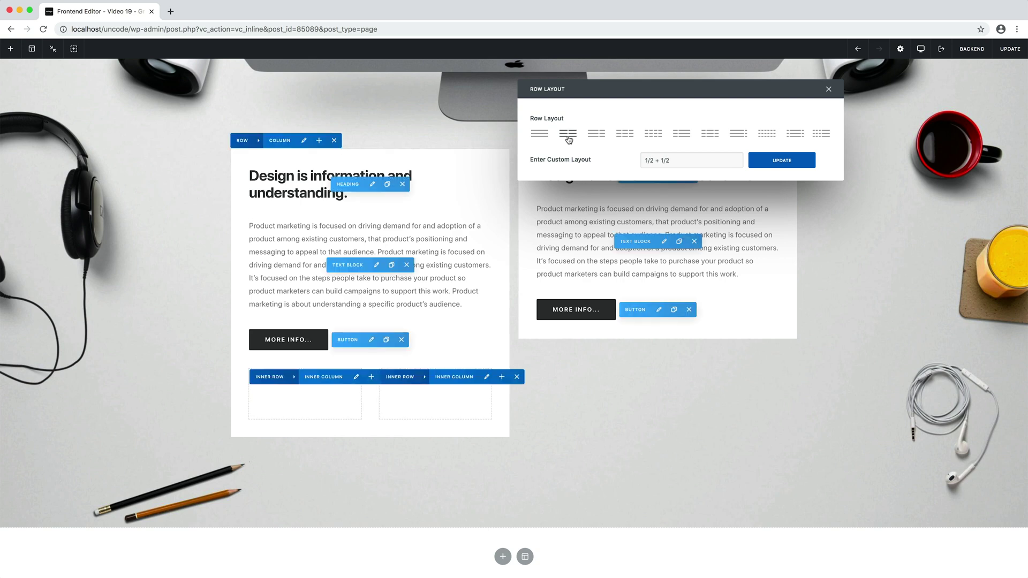
pyautogui.click(829, 89)
# Add a Text Block to the left inner column and drag a copy into the right one.
pyautogui.click(333, 394)
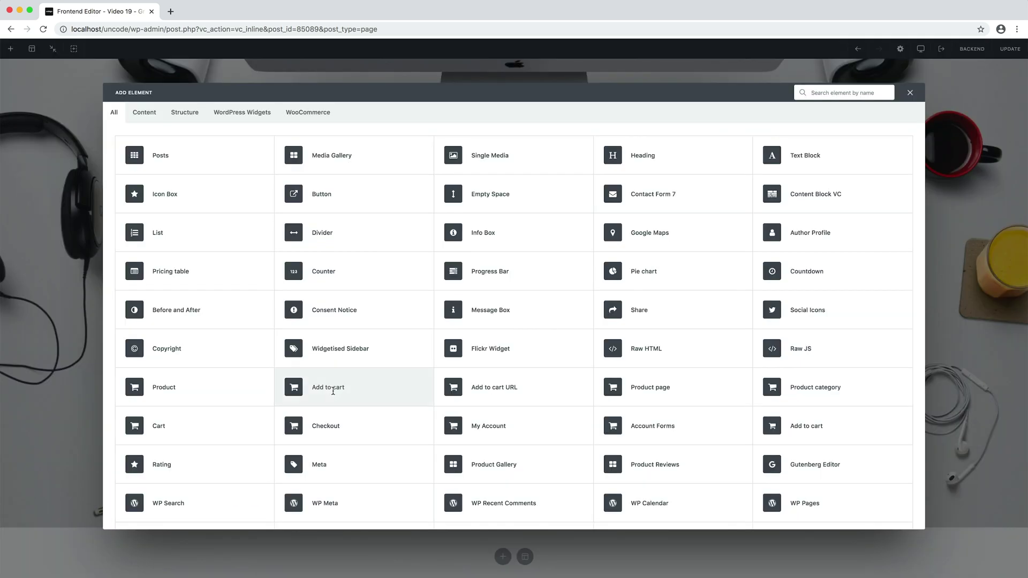
pyautogui.click(859, 152)
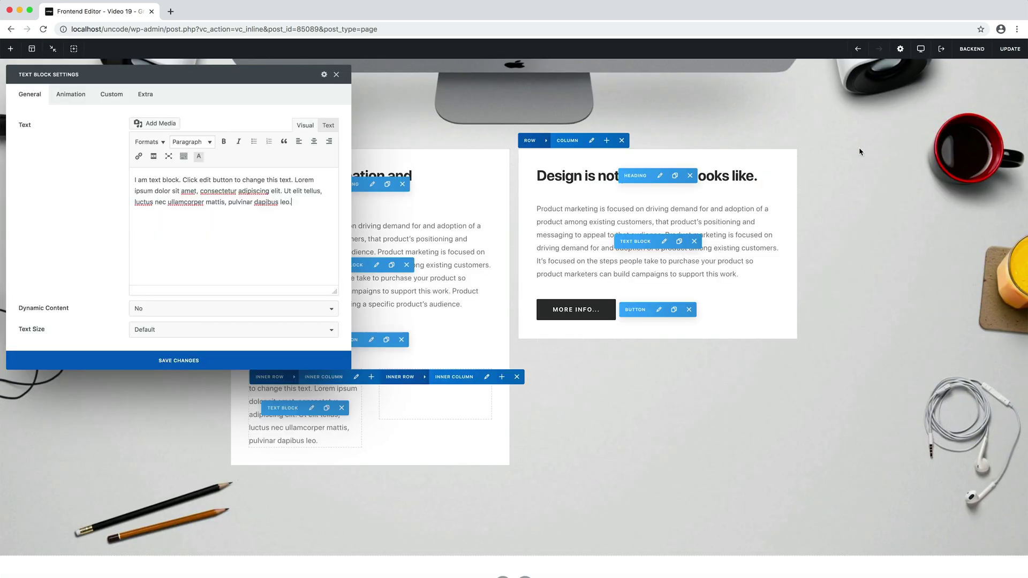
pyautogui.press('Escape')
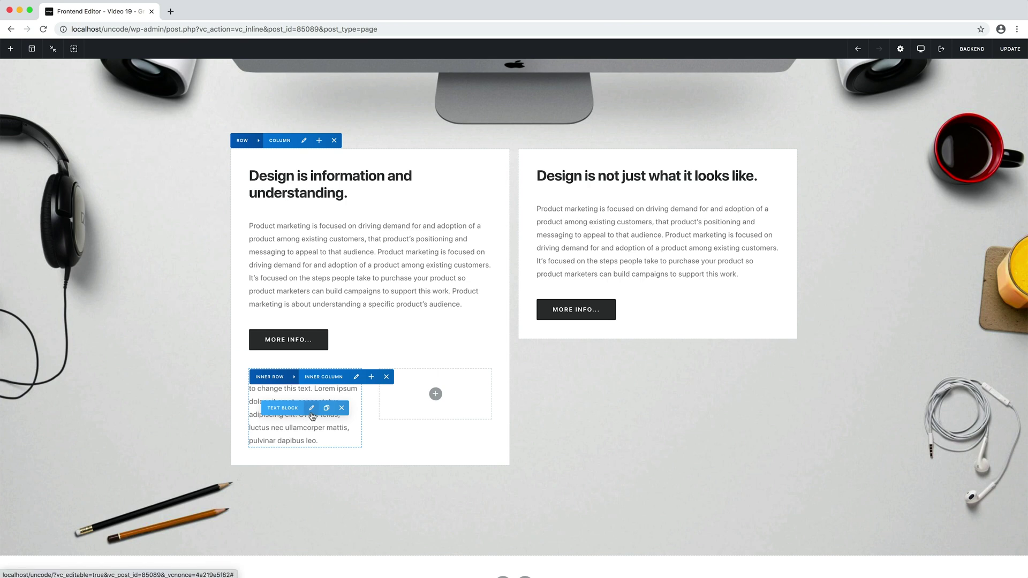
pyautogui.moveTo(294, 409); pyautogui.dragTo(434, 399)
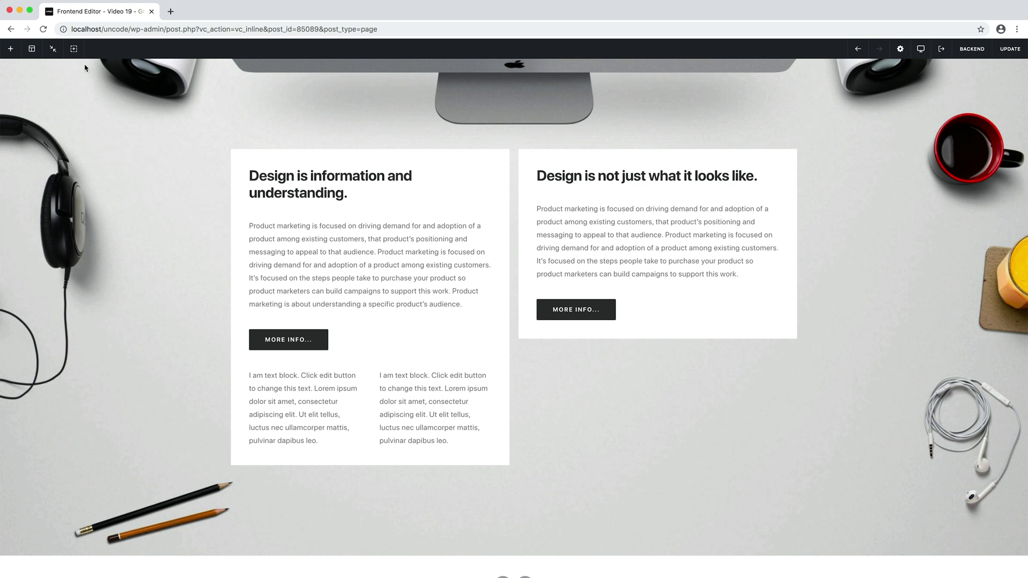
pyautogui.click(75, 52)
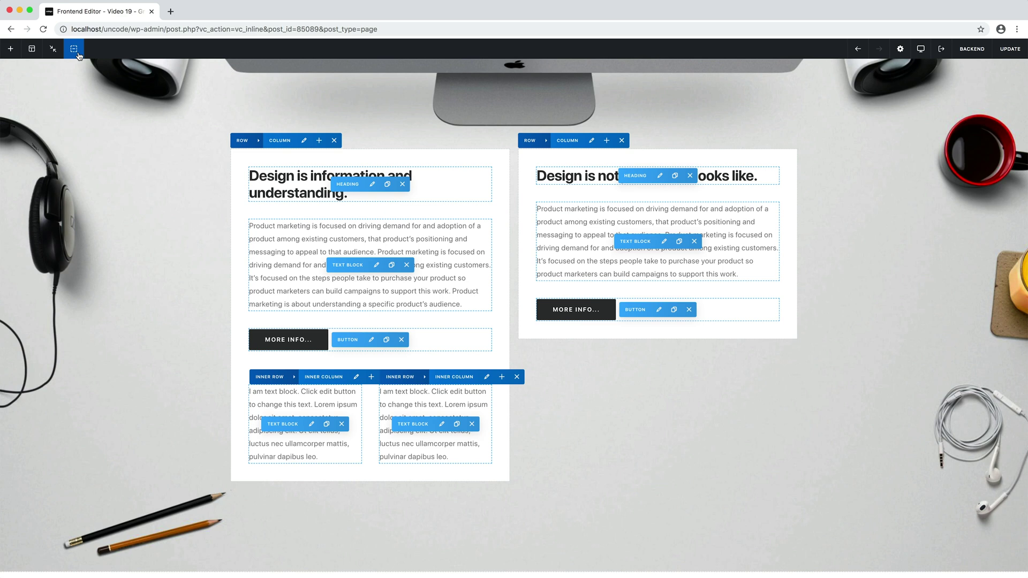
pyautogui.click(76, 52)
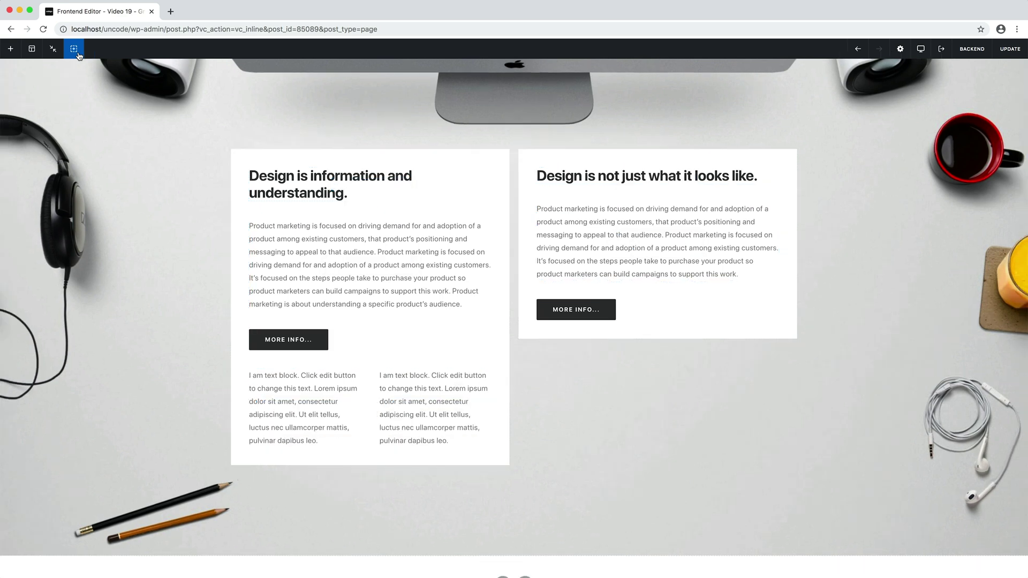
pyautogui.click(75, 52)
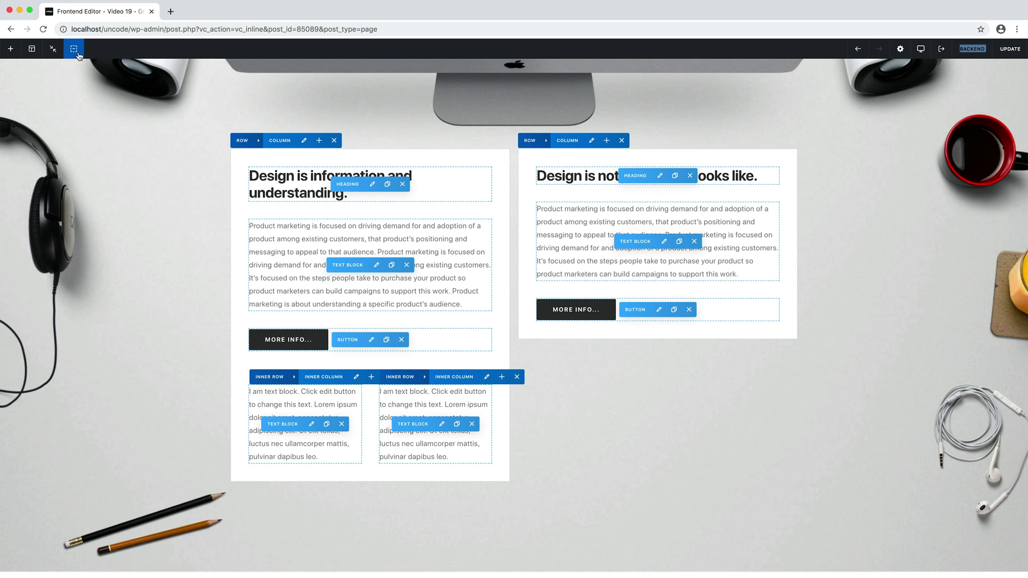
pyautogui.click(78, 53)
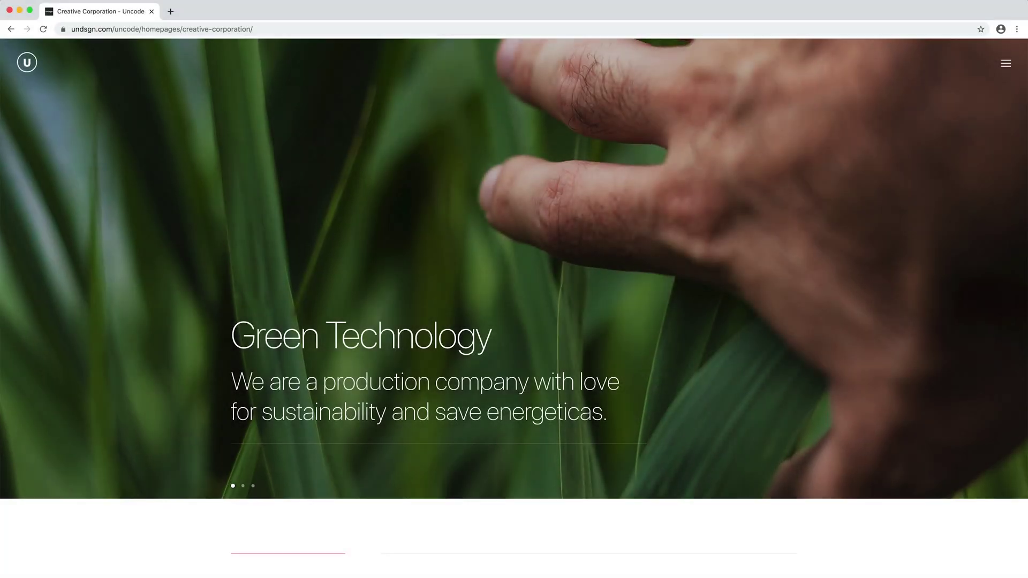
# Scroll the Creative Corporation demo from the hero through Facts, Partners and Investors to News.
pyautogui.scroll(-6, 514, 294)
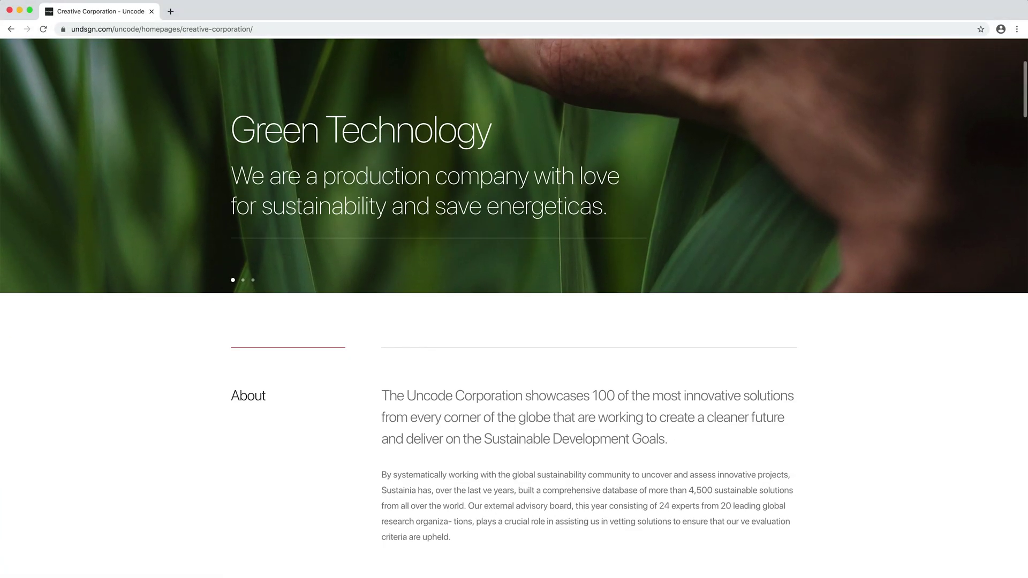
pyautogui.scroll(-10, 514, 308)
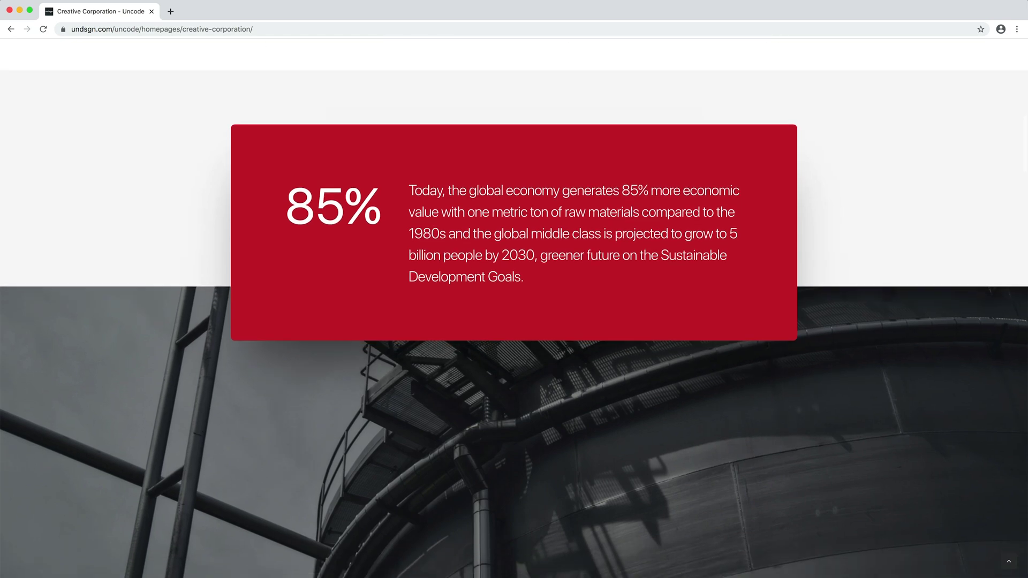
pyautogui.scroll(-10, 513, 308)
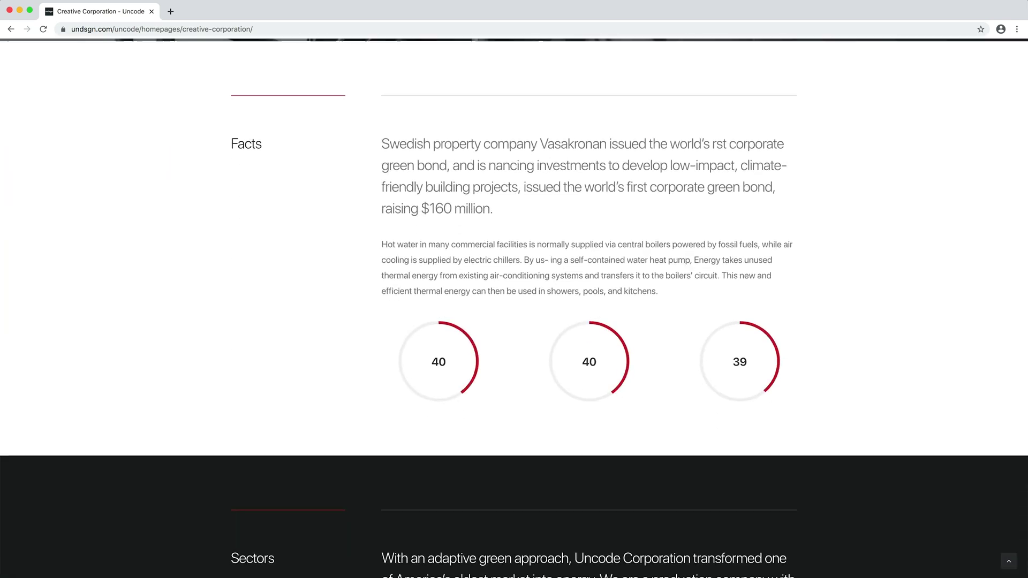
pyautogui.scroll(-12, 514, 308)
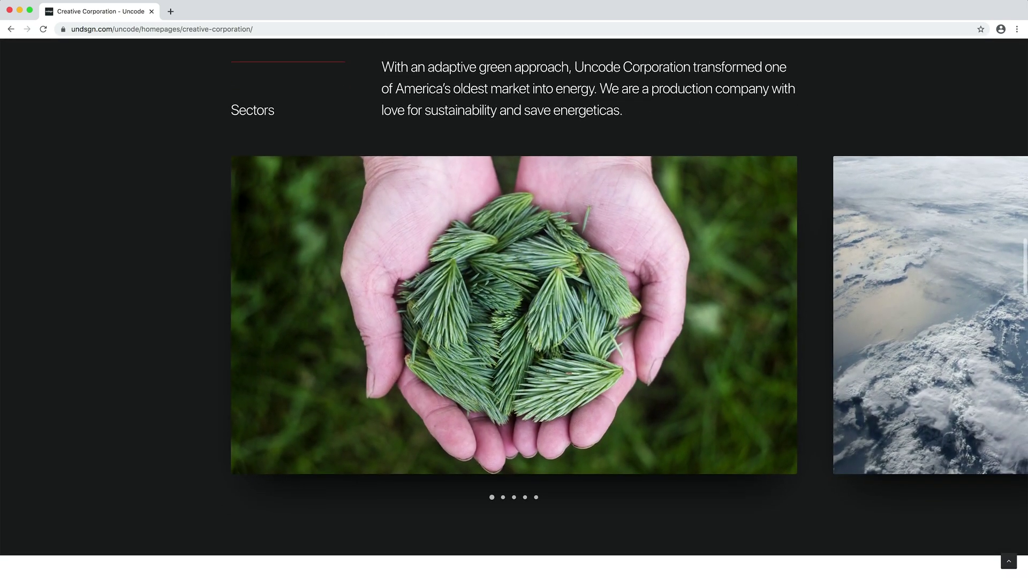
pyautogui.scroll(-9, 514, 308)
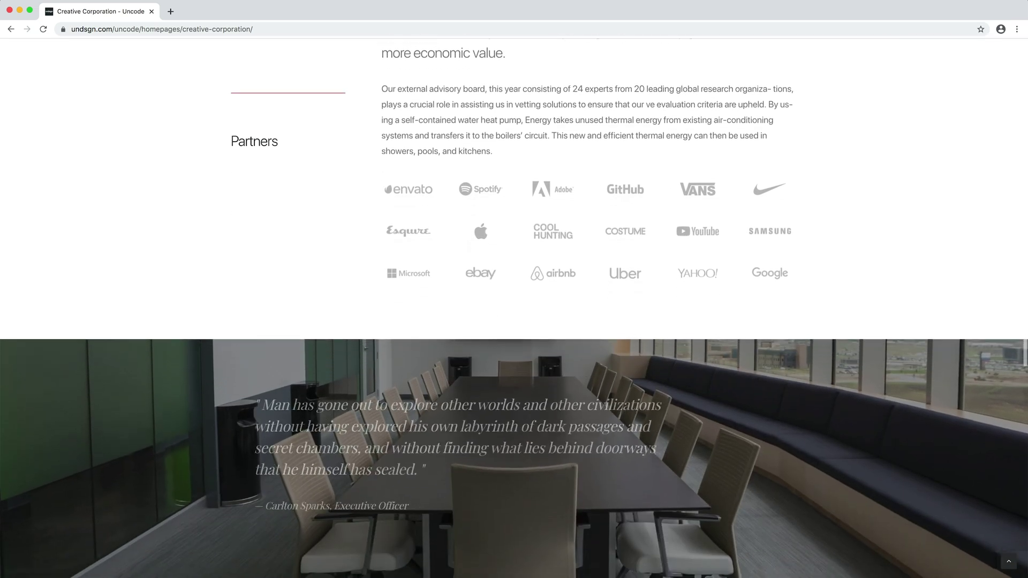
pyautogui.scroll(-14, 514, 309)
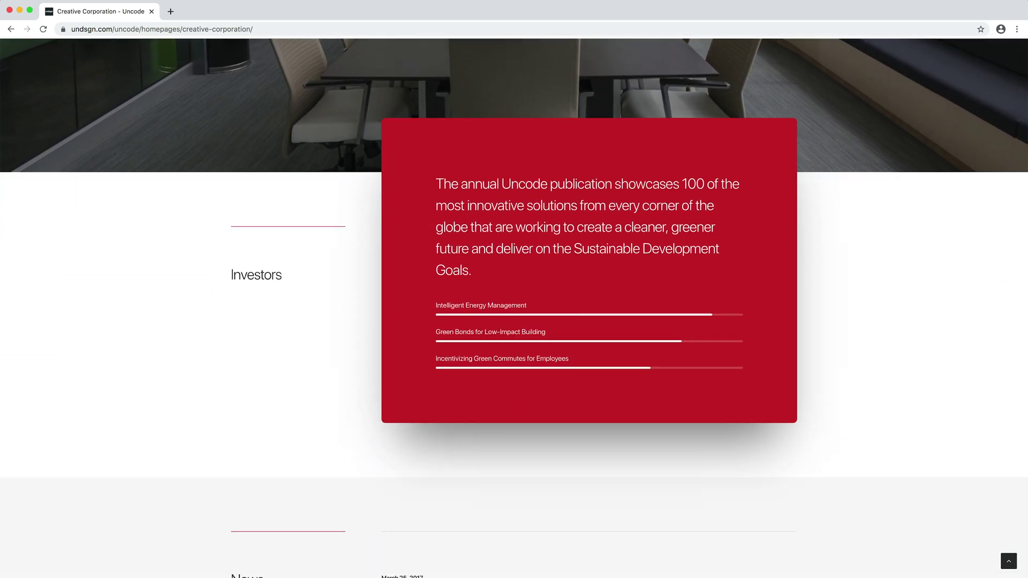
pyautogui.scroll(-11, 514, 308)
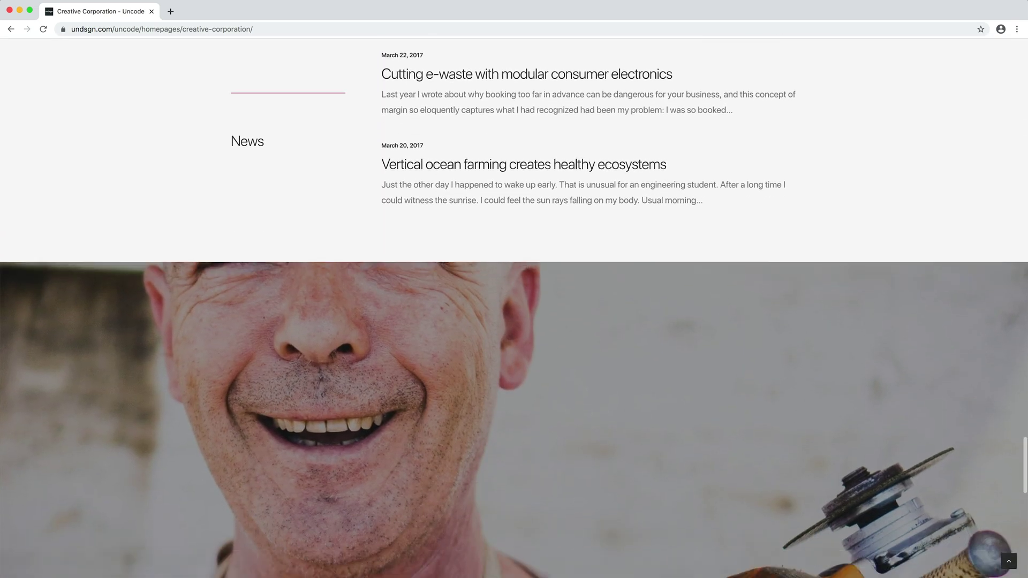